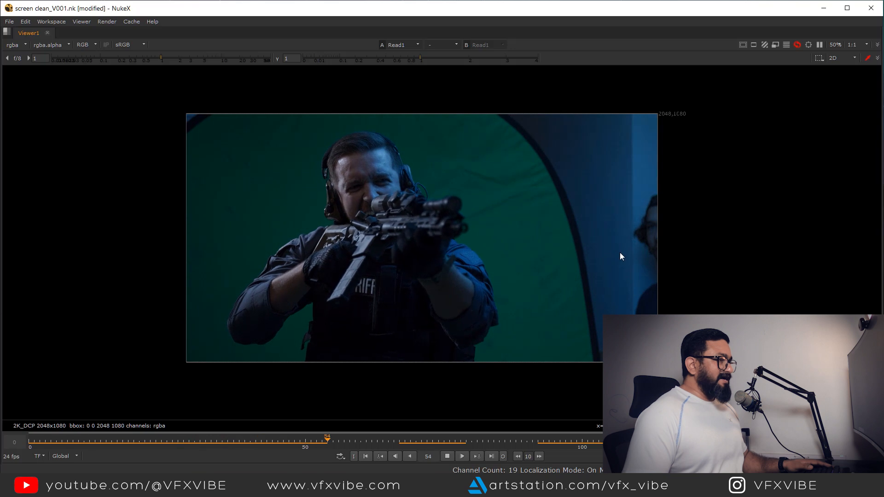
Step: Stop playback, return to frame 0 and examine the green-screen plate of the armed officer at full-viewer size
{"action": "left_click", "coordinate": [446, 456]}
{"action": "left_click", "coordinate": [364, 457]}
{"action": "key", "text": "space"}
{"action": "middle_click_drag", "start_coordinate": [383, 239], "coordinate": [336, 301]}
{"action": "key", "text": "f"}
{"action": "middle_click_drag", "start_coordinate": [292, 188], "coordinate": [324, 203]}
{"action": "key", "text": "space"}
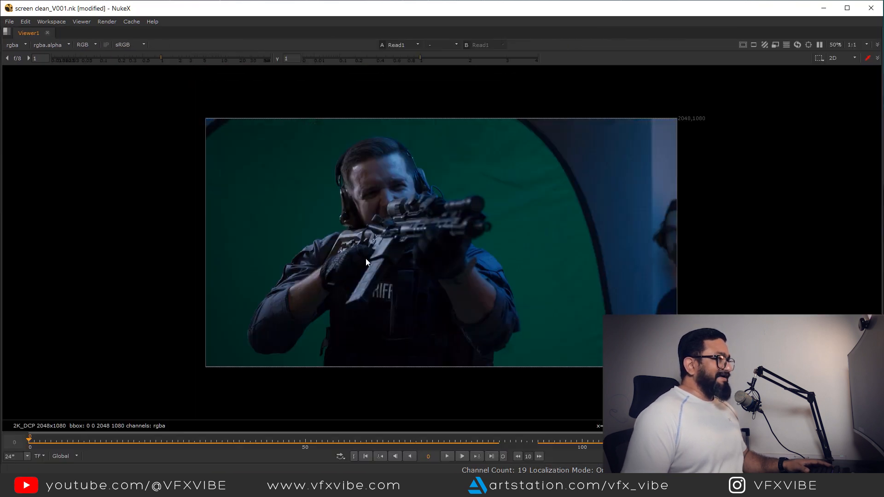
{"action": "scroll", "coordinate": [395, 275], "scroll_direction": "up", "scroll_amount": 4}
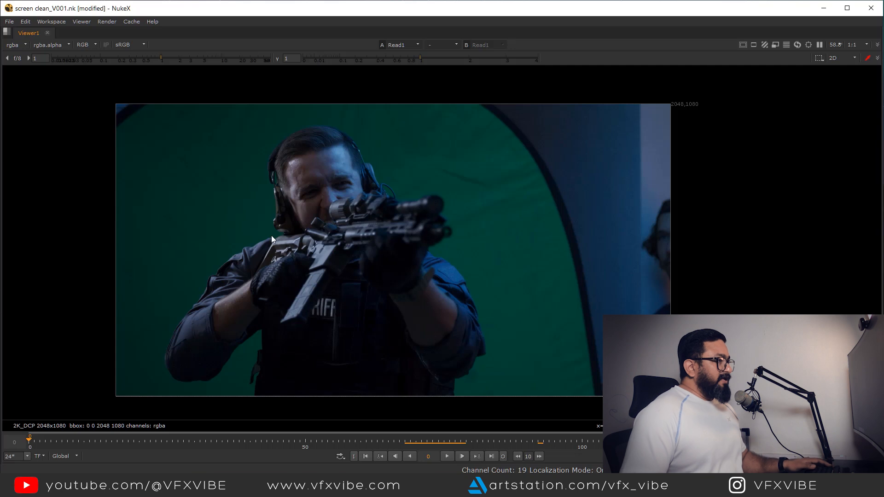
{"action": "scroll", "coordinate": [443, 223], "scroll_direction": "up", "scroll_amount": 2}
{"action": "left_click_drag", "start_coordinate": [393, 266], "coordinate": [391, 268]}
{"action": "middle_click_drag", "start_coordinate": [365, 282], "coordinate": [392, 269]}
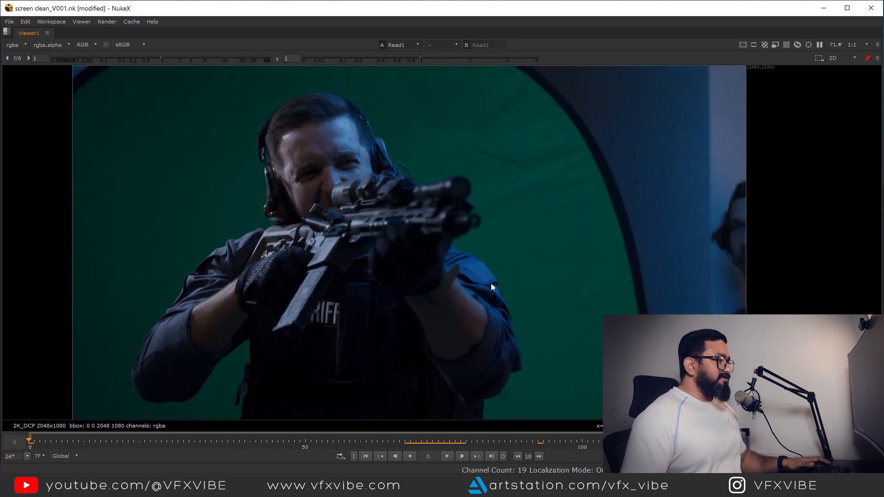
{"action": "middle_click_drag", "start_coordinate": [450, 287], "coordinate": [466, 294]}
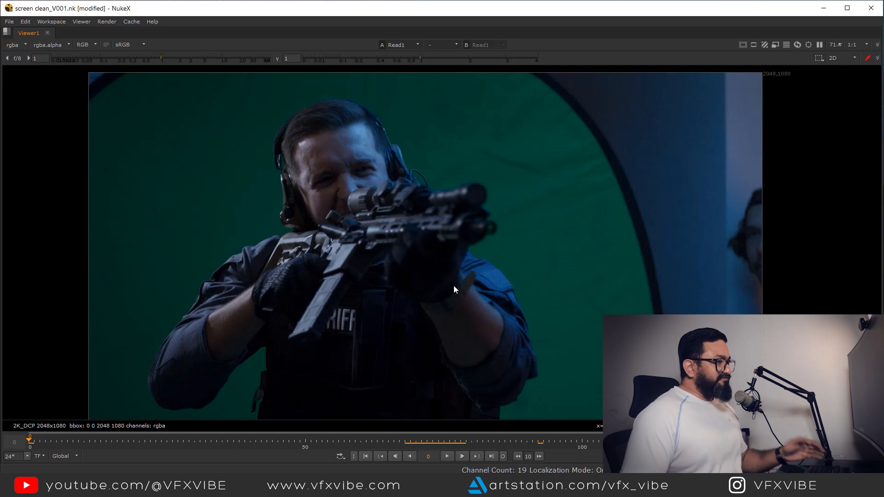
Step: Move the Viewer1 node well below Read1 in the node graph to open up space for new nodes
{"action": "key", "text": "space"}
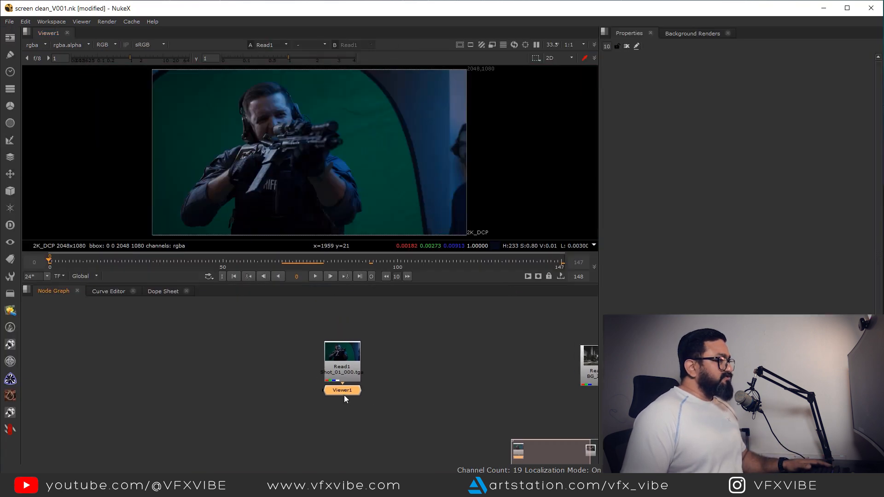
{"action": "middle_click_drag", "start_coordinate": [346, 472], "coordinate": [345, 456]}
{"action": "left_click_drag", "start_coordinate": [345, 456], "coordinate": [343, 455]}
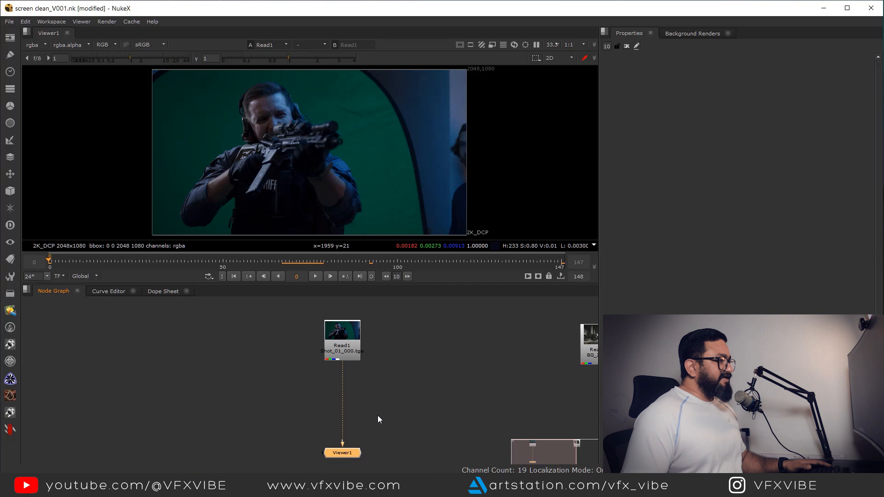
{"action": "middle_click_drag", "start_coordinate": [377, 416], "coordinate": [378, 441]}
Step: Display only the blue channel and play the enlarged plate to examine its noise, then stop playback
{"action": "middle_click_drag", "start_coordinate": [367, 167], "coordinate": [377, 151]}
{"action": "key", "text": "b"}
{"action": "key", "text": "space"}
{"action": "scroll", "coordinate": [513, 270], "scroll_direction": "up", "scroll_amount": 3}
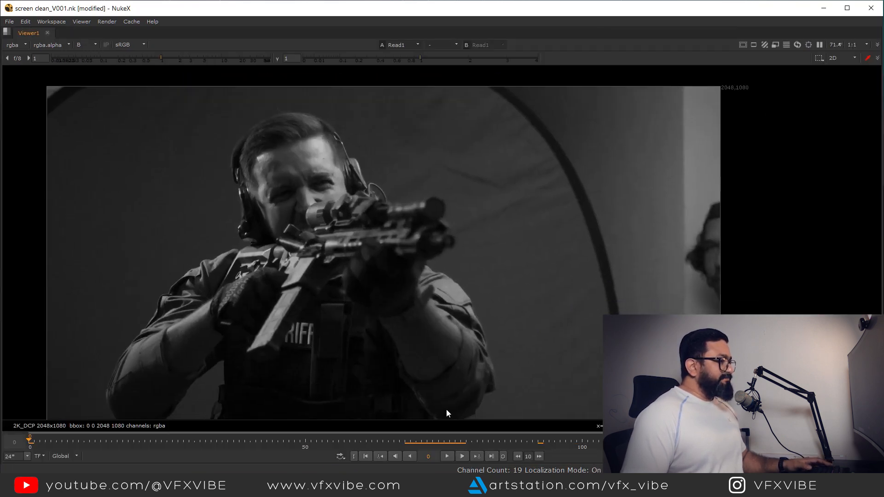
{"action": "left_click", "coordinate": [447, 457]}
{"action": "scroll", "coordinate": [446, 330], "scroll_direction": "up", "scroll_amount": 5}
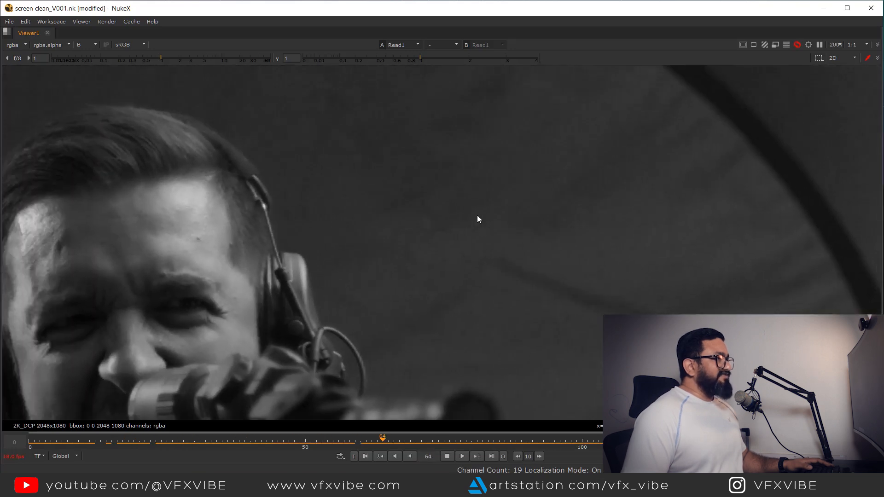
{"action": "left_click", "coordinate": [447, 457]}
{"action": "key", "text": "space"}
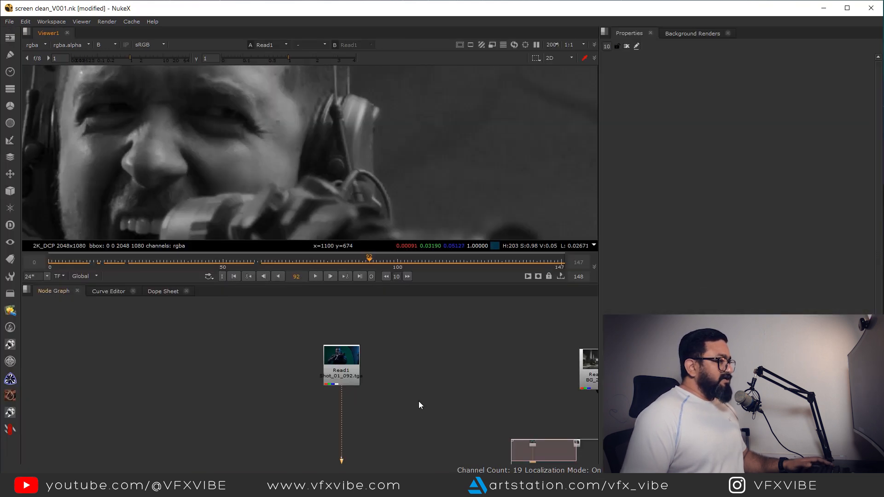
Step: Add a Neat Video Reduce Noise v4 node between Read1 and Viewer1
{"action": "middle_click_drag", "start_coordinate": [419, 402], "coordinate": [403, 379]}
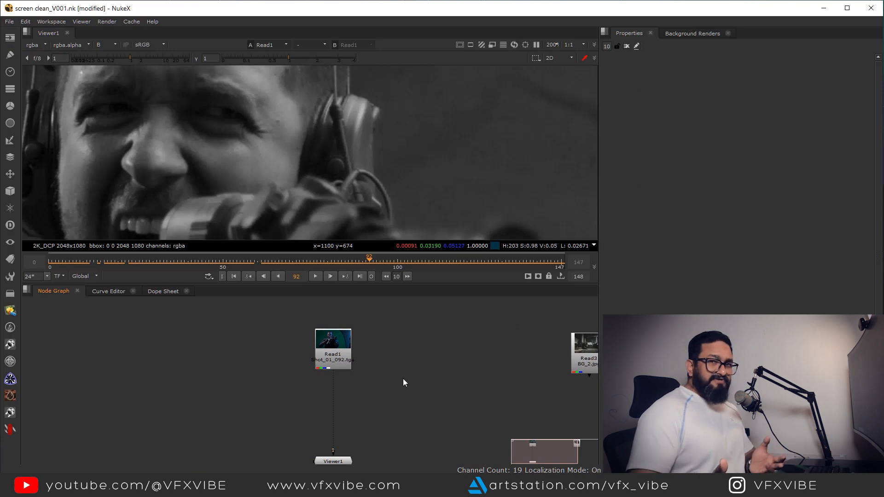
{"action": "key", "text": "Tab"}
{"action": "type", "text": "redu"}
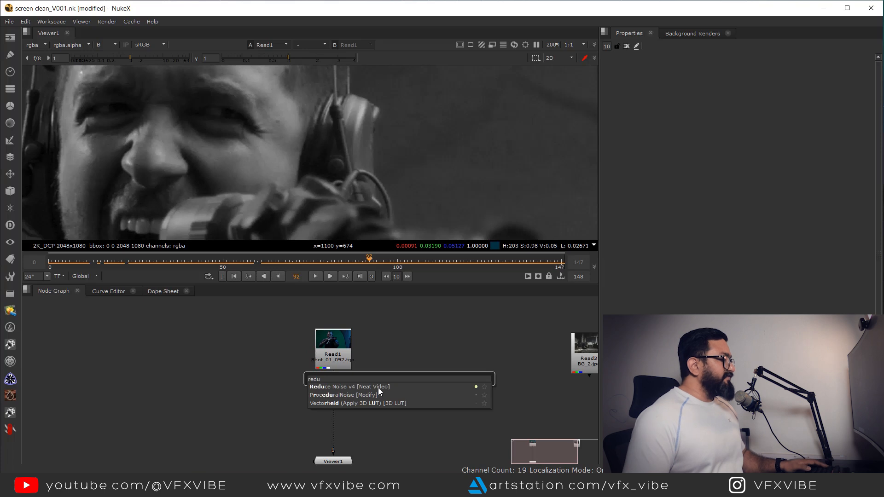
{"action": "left_click", "coordinate": [354, 388]}
{"action": "left_click", "coordinate": [345, 375]}
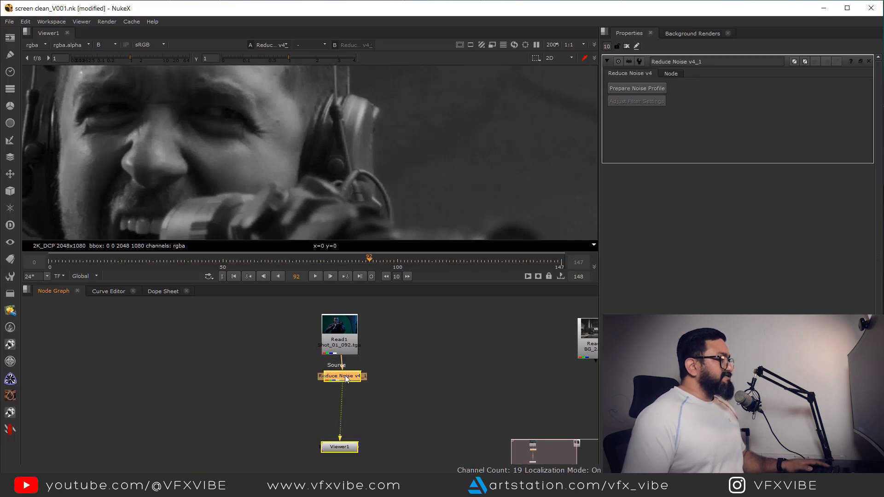
Step: Build and apply an automatic noise profile from a sample of about 296 x 288 pixels on the green screen beside the man's head
{"action": "key", "text": "f"}
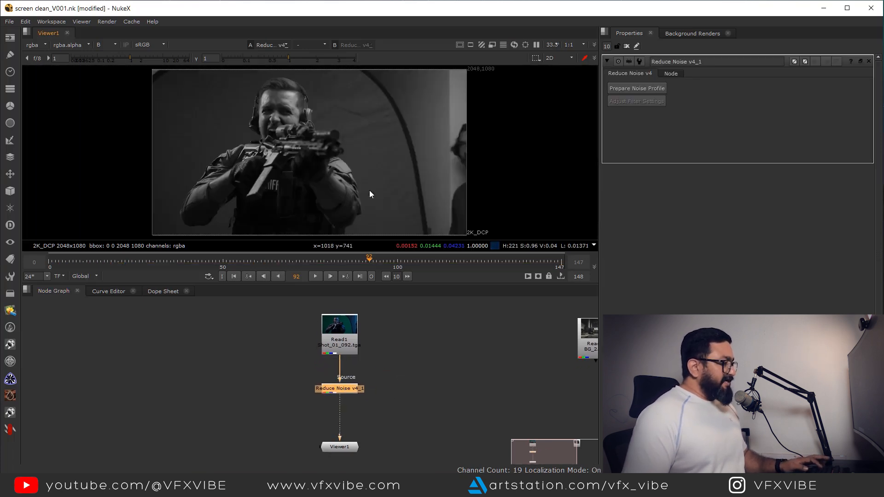
{"action": "key", "text": "b"}
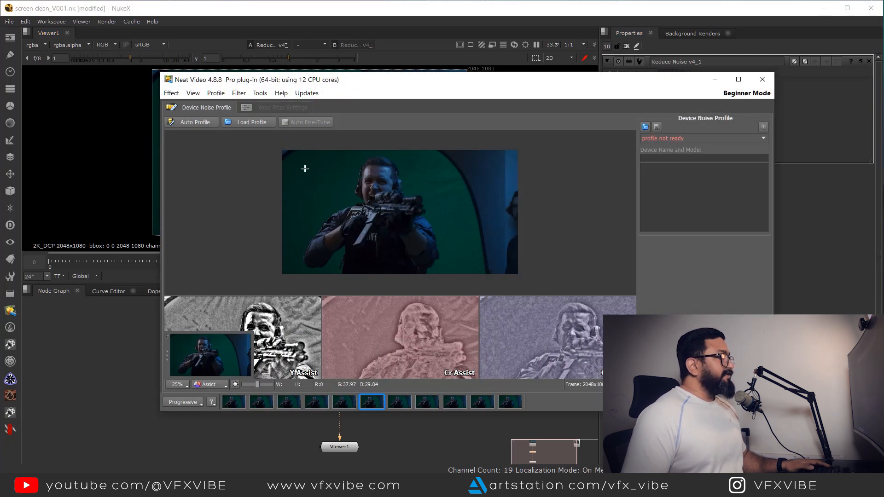
{"action": "left_click_drag", "start_coordinate": [298, 161], "coordinate": [338, 200]}
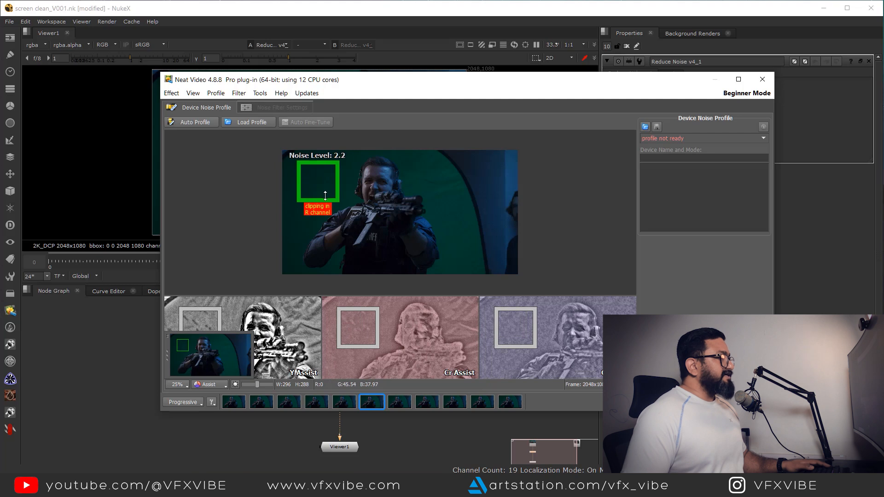
{"action": "left_click", "coordinate": [191, 123]}
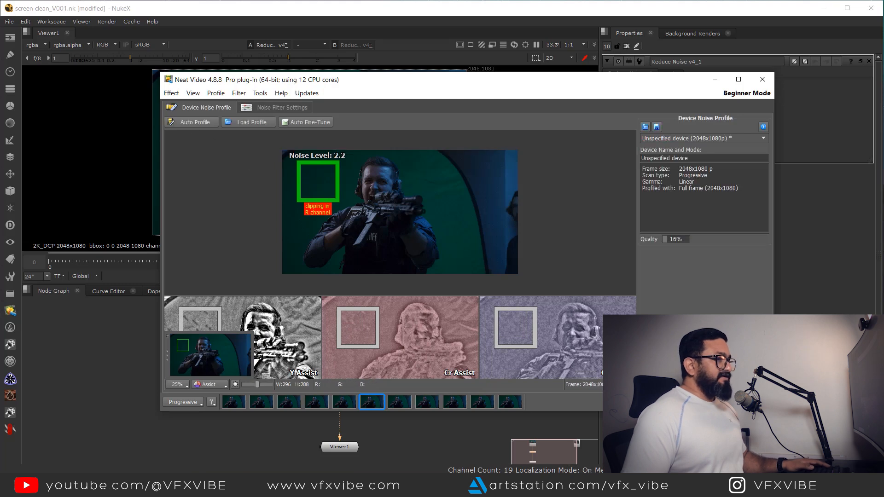
{"action": "left_click", "coordinate": [712, 402]}
Step: Show the blue channel and assign Read1 and the Reduce Noise node to separate Viewer1 inputs for comparison
{"action": "middle_click_drag", "start_coordinate": [350, 163], "coordinate": [387, 209]}
{"action": "key", "text": "b"}
{"action": "scroll", "coordinate": [372, 150], "scroll_direction": "up", "scroll_amount": 8}
{"action": "left_click", "coordinate": [346, 335]}
{"action": "key", "text": "1"}
{"action": "scroll", "coordinate": [408, 144], "scroll_direction": "up", "scroll_amount": 12}
{"action": "left_click", "coordinate": [353, 390]}
{"action": "left_click", "coordinate": [340, 447]}
Step: Compare the original and denoised plates up close in the blue channel, then restore the full-colour, fitted view
{"action": "middle_click_drag", "start_coordinate": [390, 124], "coordinate": [516, 276]}
{"action": "mouse_move", "coordinate": [322, 146]}
{"action": "middle_mouse_down"}
{"action": "mouse_move", "coordinate": [419, 212]}
{"action": "mouse_move", "coordinate": [489, 313]}
{"action": "middle_mouse_up"}
{"action": "key", "text": "2"}
{"action": "mouse_move", "coordinate": [389, 172]}
{"action": "middle_mouse_down"}
{"action": "mouse_move", "coordinate": [444, 202]}
{"action": "mouse_move", "coordinate": [432, 195]}
{"action": "mouse_move", "coordinate": [485, 200]}
{"action": "middle_mouse_up"}
{"action": "middle_click_drag", "start_coordinate": [396, 147], "coordinate": [460, 79]}
{"action": "scroll", "coordinate": [309, 201], "scroll_direction": "up", "scroll_amount": 2}
{"action": "middle_click_drag", "start_coordinate": [309, 201], "coordinate": [346, 181]}
{"action": "key", "text": "1"}
{"action": "key", "text": "2"}
{"action": "key", "text": "b"}
{"action": "key", "text": "f"}
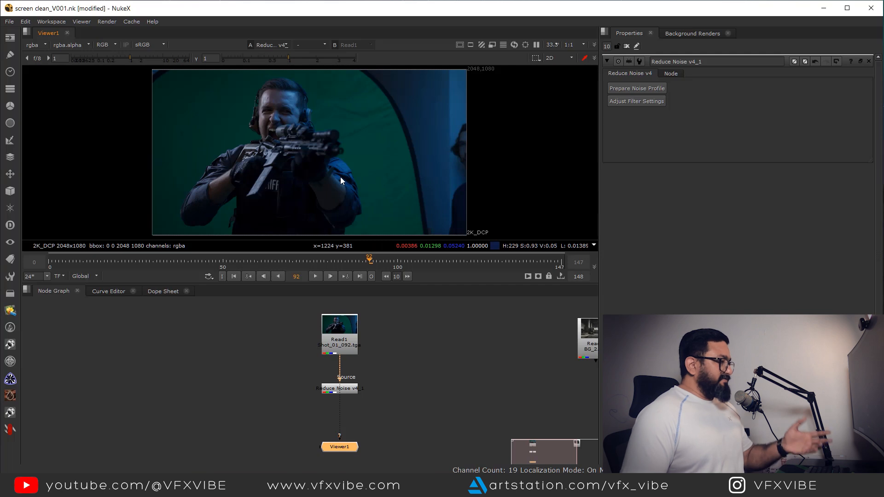
Step: Move Viewer1 out to the side of the node tree so the space under Reduce Noise is free
{"action": "middle_click_drag", "start_coordinate": [350, 449], "coordinate": [349, 399]}
{"action": "left_click_drag", "start_coordinate": [349, 398], "coordinate": [223, 406]}
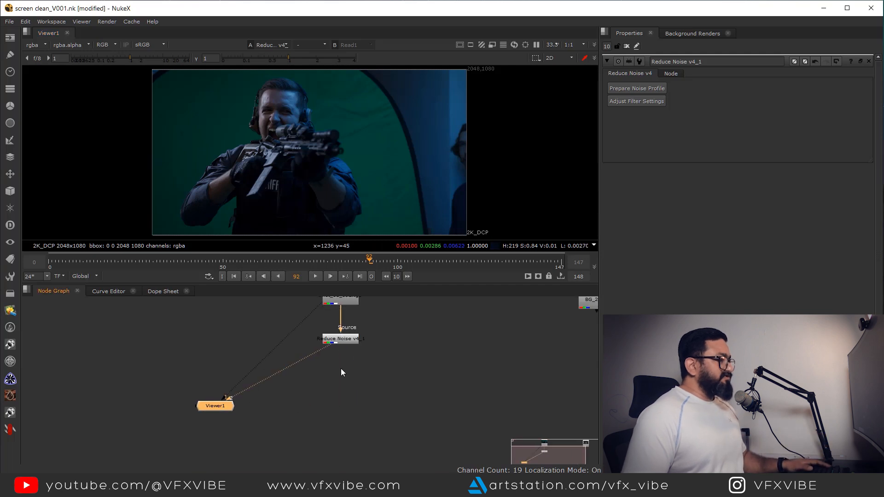
{"action": "middle_click_drag", "start_coordinate": [354, 350], "coordinate": [345, 374]}
{"action": "left_click_drag", "start_coordinate": [336, 369], "coordinate": [335, 364]}
{"action": "middle_click_drag", "start_coordinate": [317, 406], "coordinate": [311, 363]}
Step: Examine the denoised plate in the enlarged viewer for uneven lighting and wrinkles across the green screen
{"action": "middle_click_drag", "start_coordinate": [390, 150], "coordinate": [400, 202]}
{"action": "scroll", "coordinate": [392, 185], "scroll_direction": "up", "scroll_amount": 3}
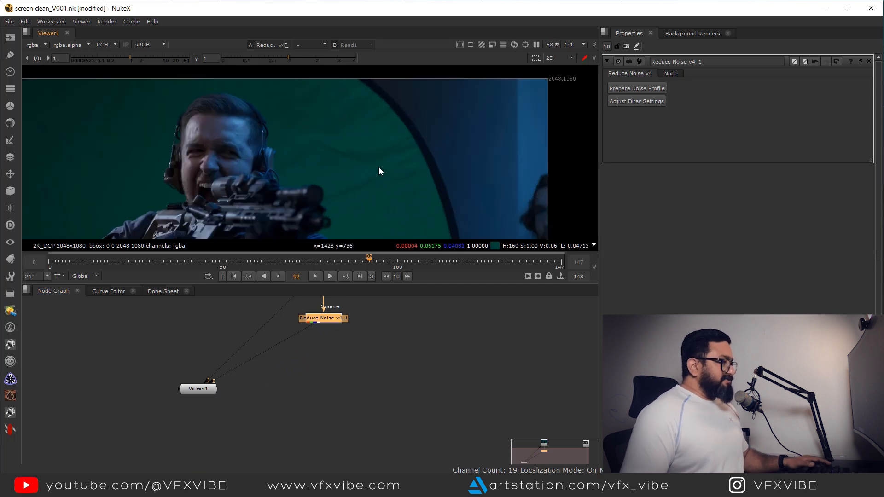
{"action": "middle_click_drag", "start_coordinate": [378, 167], "coordinate": [410, 146]}
{"action": "key", "text": "space"}
{"action": "middle_click_drag", "start_coordinate": [435, 273], "coordinate": [436, 287]}
{"action": "middle_click_drag", "start_coordinate": [520, 217], "coordinate": [493, 240]}
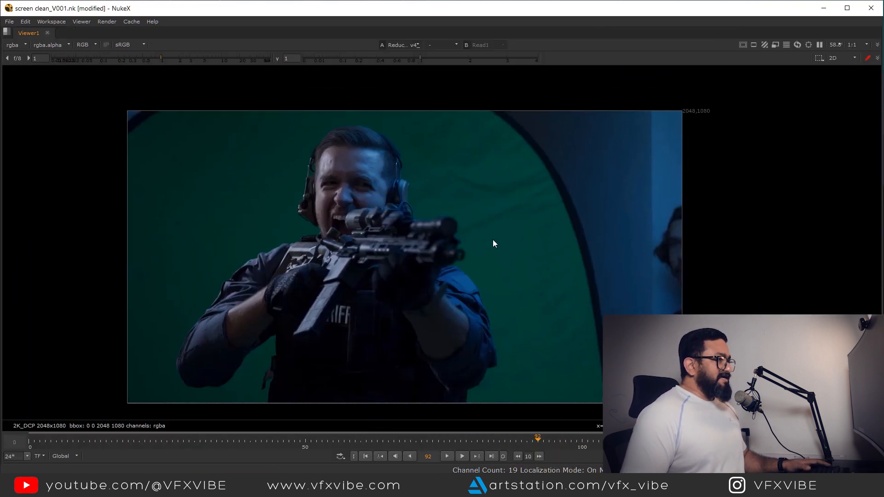
{"action": "left_click_drag", "start_coordinate": [531, 292], "coordinate": [511, 301]}
{"action": "middle_click_drag", "start_coordinate": [296, 243], "coordinate": [361, 243]}
{"action": "left_click_drag", "start_coordinate": [314, 169], "coordinate": [302, 183]}
{"action": "scroll", "coordinate": [300, 179], "scroll_direction": "up", "scroll_amount": 3}
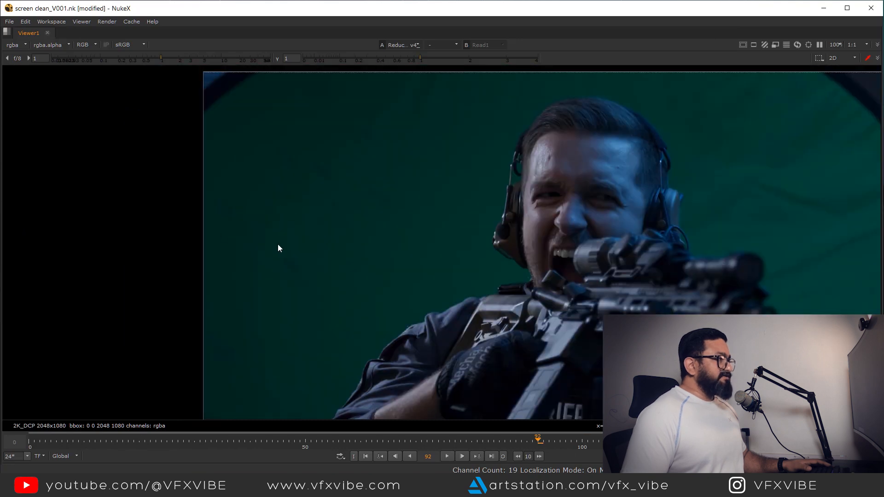
{"action": "scroll", "coordinate": [409, 254], "scroll_direction": "down", "scroll_amount": 4}
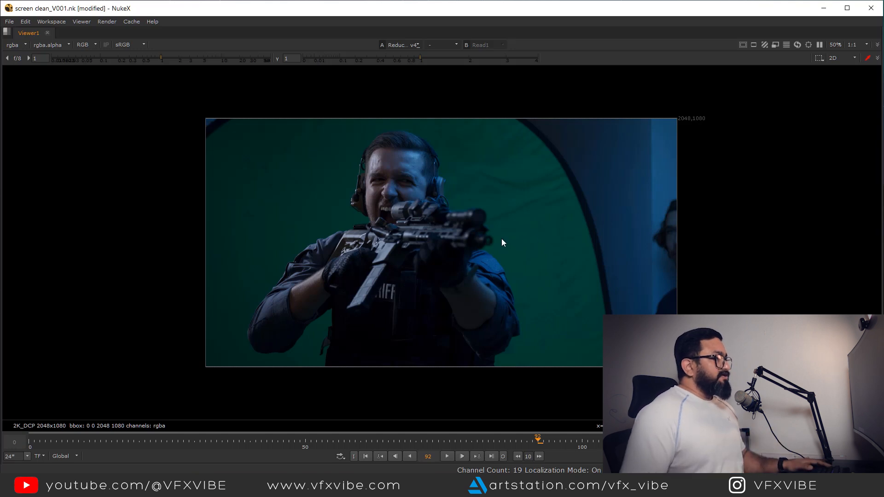
{"action": "key", "text": "space"}
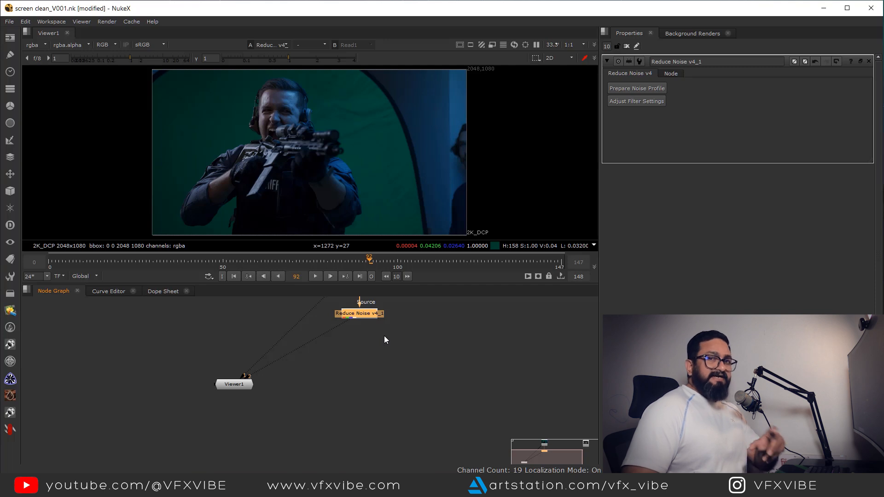
Step: Add an unconnected apScreenClean AP keyer node to the node graph
{"action": "left_click", "coordinate": [320, 379]}
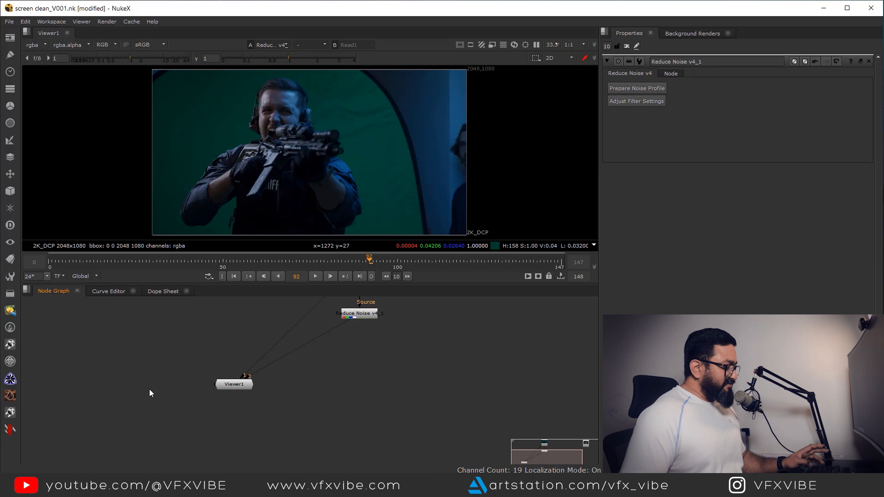
{"action": "key", "text": "Tab"}
{"action": "type", "text": "screen"}
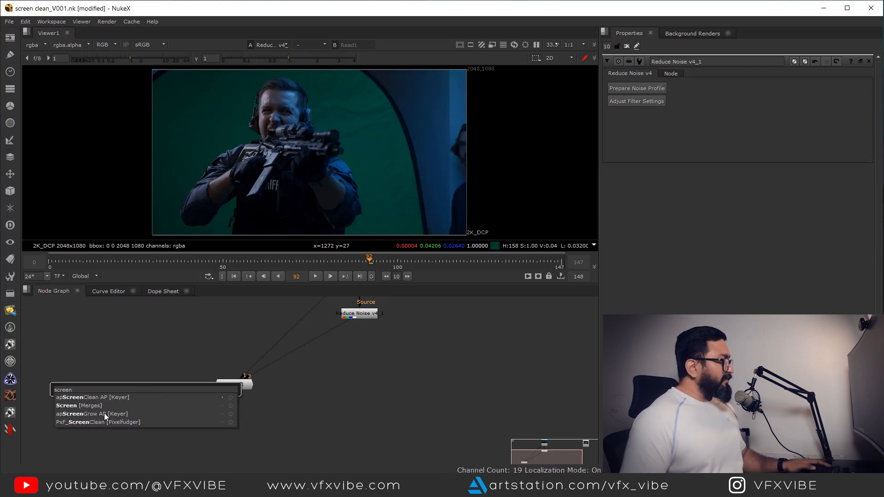
{"action": "left_click", "coordinate": [100, 400]}
{"action": "scroll", "coordinate": [276, 392], "scroll_direction": "up", "scroll_amount": 4}
{"action": "middle_click_drag", "start_coordinate": [219, 391], "coordinate": [381, 376]}
Step: Place the apeScreenClean node in the open space between the Reduce Noise branch and the Read3 background
{"action": "left_click_drag", "start_coordinate": [209, 374], "coordinate": [473, 415]}
{"action": "middle_click_drag", "start_coordinate": [473, 410], "coordinate": [352, 415]}
{"action": "scroll", "coordinate": [371, 405], "scroll_direction": "up", "scroll_amount": 1}
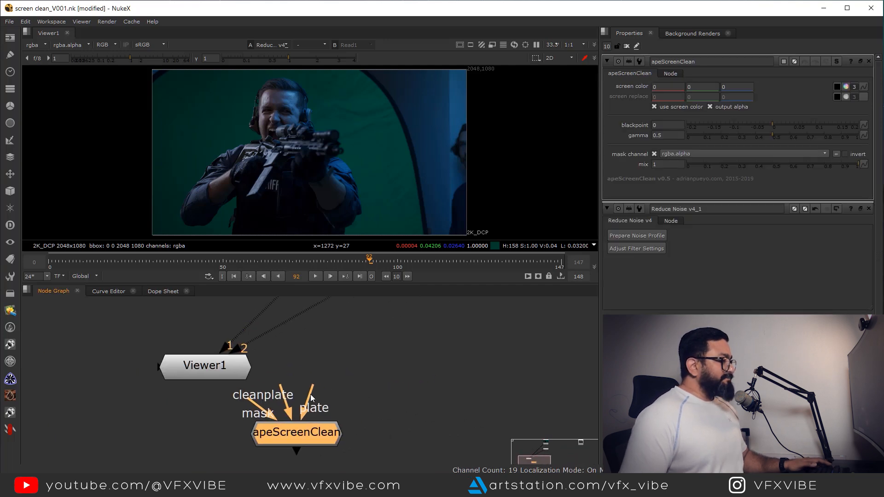
{"action": "left_click_drag", "start_coordinate": [296, 354], "coordinate": [297, 354]}
{"action": "scroll", "coordinate": [357, 378], "scroll_direction": "down", "scroll_amount": 4}
{"action": "middle_click_drag", "start_coordinate": [386, 382], "coordinate": [349, 422]}
{"action": "left_click_drag", "start_coordinate": [302, 439], "coordinate": [501, 374]}
{"action": "middle_click_drag", "start_coordinate": [379, 367], "coordinate": [312, 389]}
Step: Add an IBKColourV3 node and connect it to the output of the Reduce Noise node
{"action": "key", "text": "Tab"}
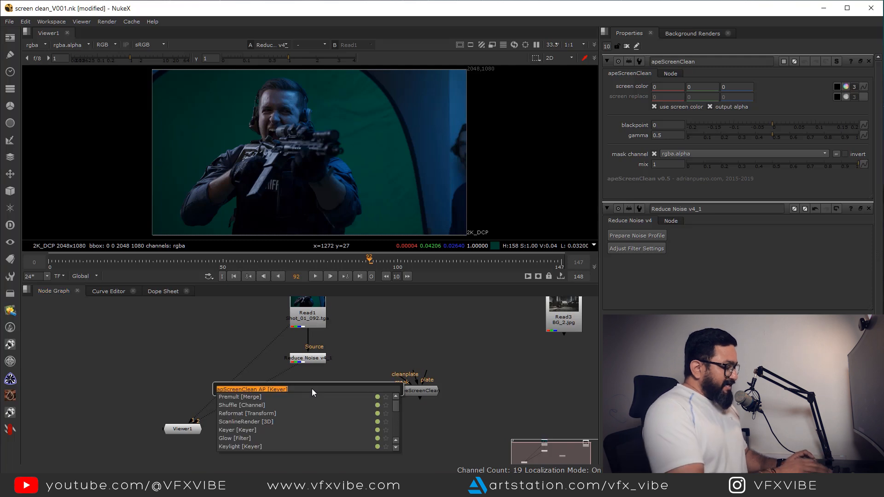
{"action": "type", "text": "ibk"}
{"action": "left_click", "coordinate": [259, 396]}
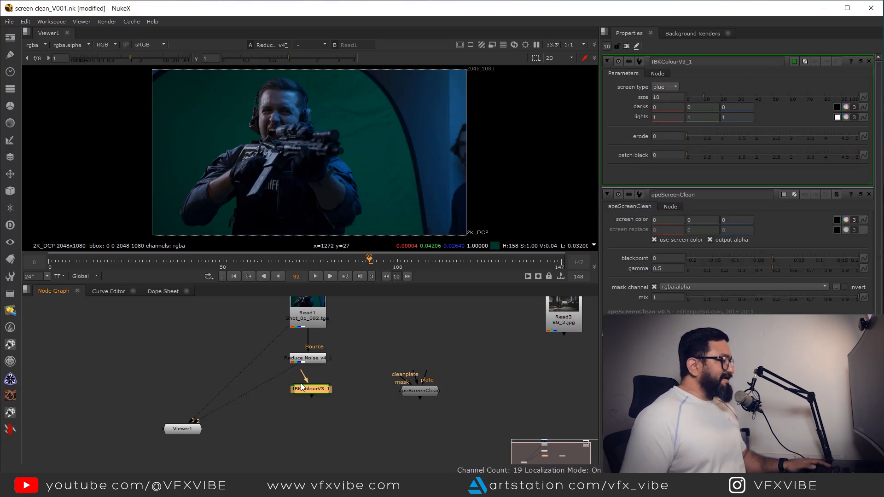
{"action": "scroll", "coordinate": [300, 368], "scroll_direction": "up", "scroll_amount": 1}
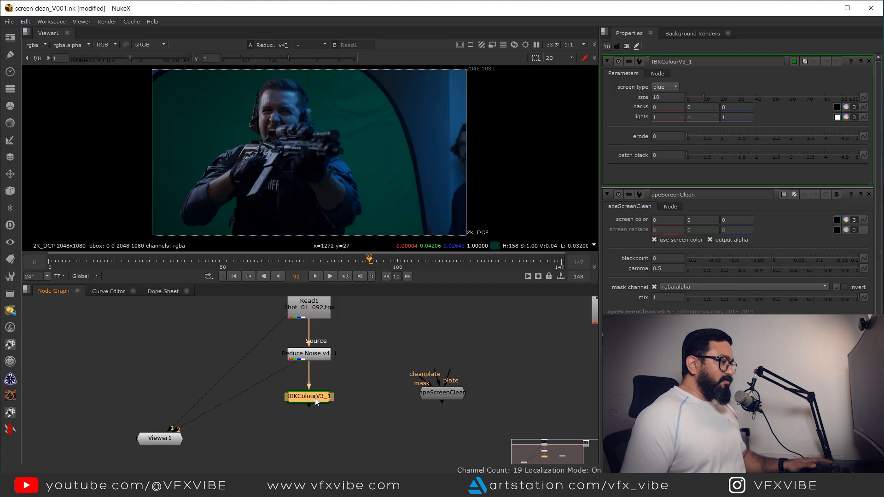
Step: View the IBKColour result through viewer input 1 and limit the number of open node property panels to 1
{"action": "key", "text": "1"}
{"action": "left_click_drag", "start_coordinate": [611, 47], "coordinate": [572, 57]}
{"action": "type", "text": "1"}
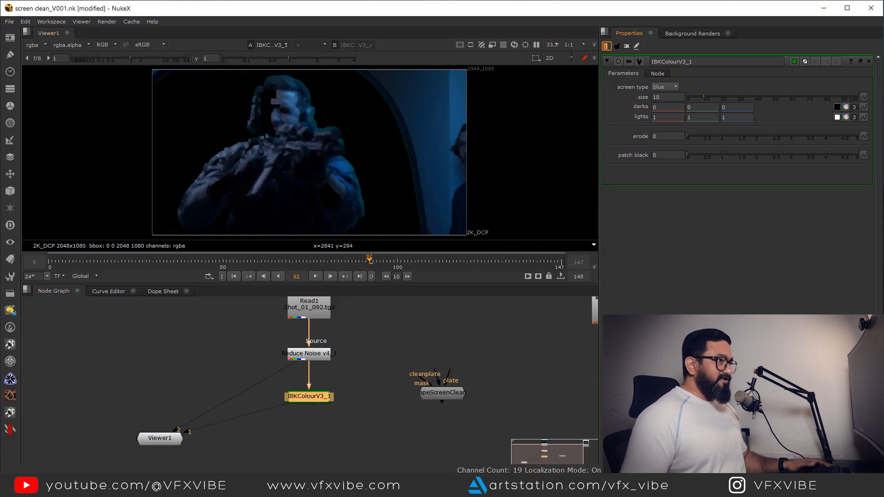
{"action": "middle_click_drag", "start_coordinate": [334, 378], "coordinate": [344, 359]}
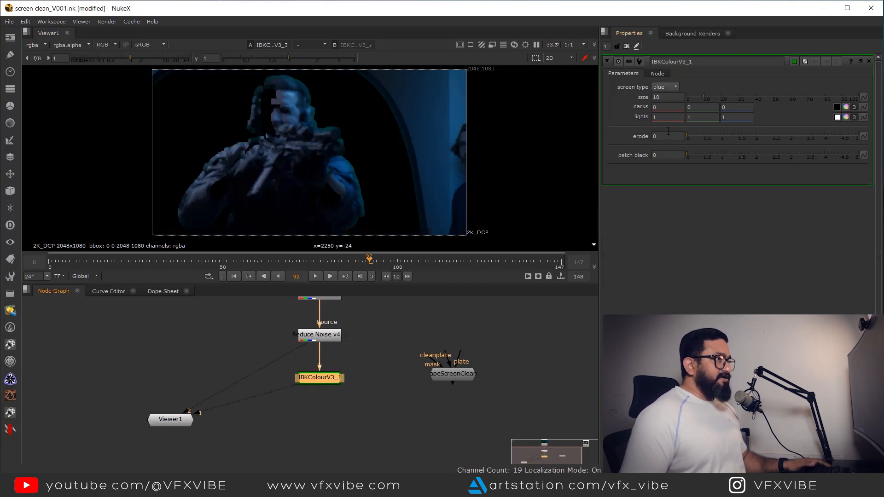
Step: Set the IBKColour screen type to green and its size to 0
{"action": "left_click", "coordinate": [668, 89]}
{"action": "left_click", "coordinate": [668, 79]}
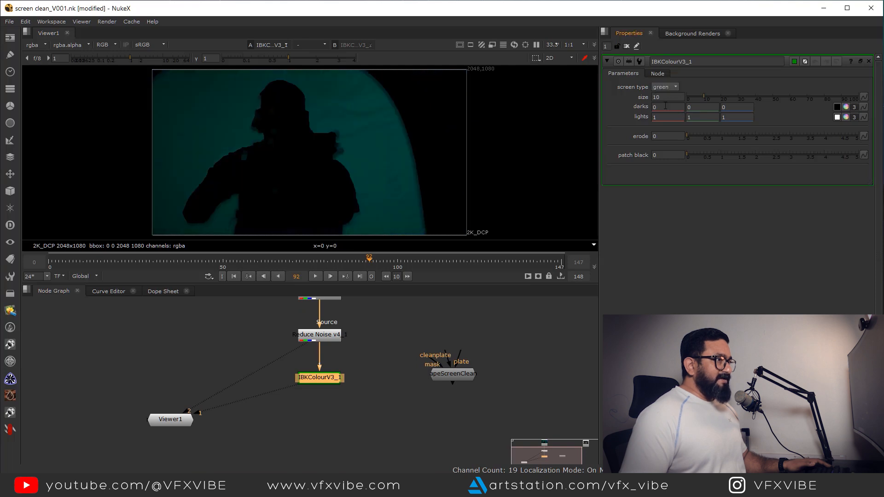
{"action": "type", "text": "0"}
{"action": "key", "text": "Return"}
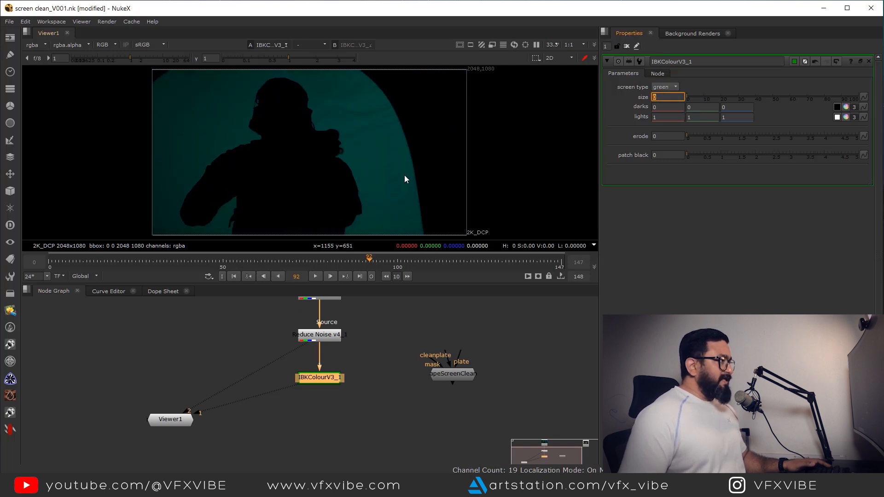
Step: Tune the green darks of the first IBKColour node to -0.004 while checking the edge of the soldier's silhouette
{"action": "middle_click_drag", "start_coordinate": [297, 93], "coordinate": [401, 141]}
{"action": "scroll", "coordinate": [402, 141], "scroll_direction": "up", "scroll_amount": 3}
{"action": "scroll", "coordinate": [408, 140], "scroll_direction": "up", "scroll_amount": 6}
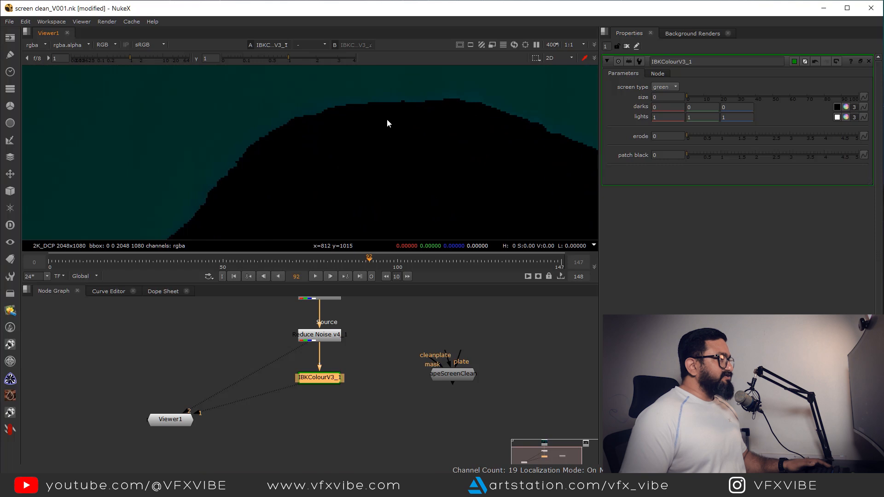
{"action": "type", "text": "-0.1"}
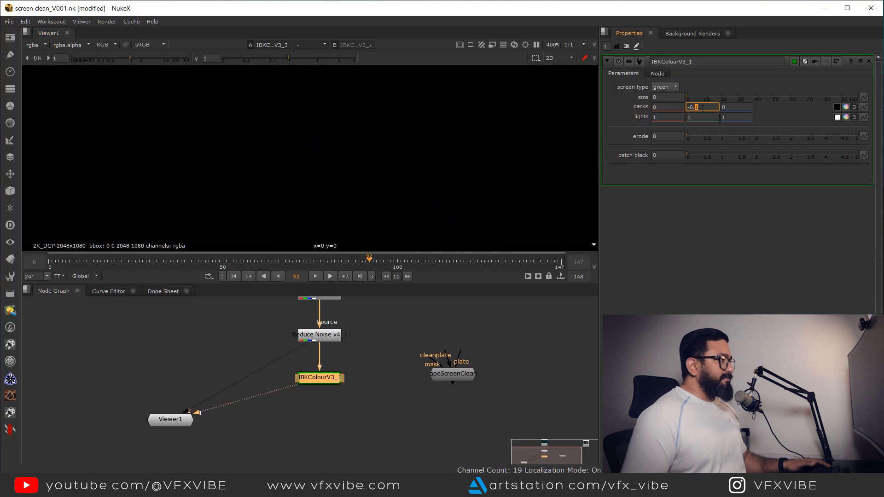
{"action": "key", "text": "Up"}
{"action": "key", "text": "Up"}
{"action": "key", "text": "Up"}
{"action": "key", "text": "Up"}
{"action": "key", "text": "Up"}
{"action": "key", "text": "Up"}
{"action": "key", "text": "Up"}
{"action": "key", "text": "Up"}
{"action": "key", "text": "Up"}
{"action": "key", "text": "Up"}
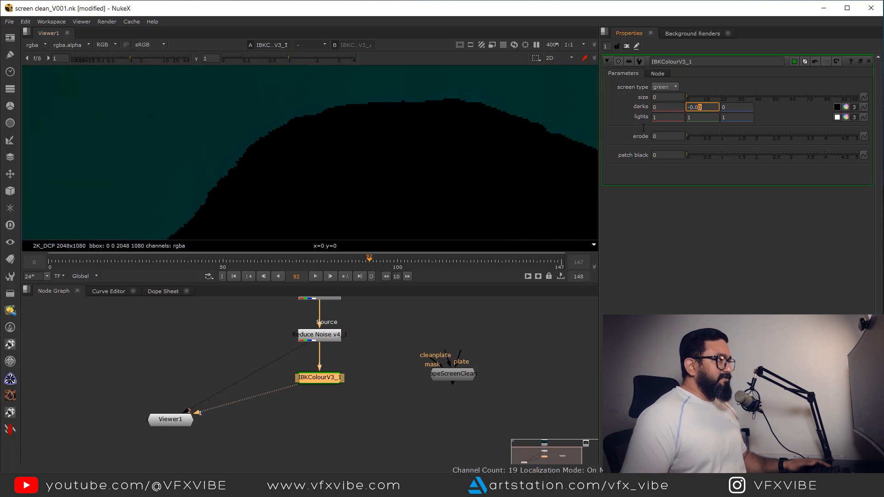
{"action": "scroll", "coordinate": [426, 178], "scroll_direction": "down", "scroll_amount": 10}
{"action": "left_click", "coordinate": [706, 107]}
{"action": "key", "text": "Down"}
{"action": "key", "text": "Right"}
{"action": "key", "text": "Up"}
{"action": "key", "text": "Up"}
{"action": "key", "text": "Up"}
{"action": "key", "text": "Up"}
{"action": "key", "text": "Up"}
{"action": "key", "text": "Up"}
Step: Set the first IBKColour node's erode to 5 and inspect the silhouette's edges
{"action": "scroll", "coordinate": [433, 141], "scroll_direction": "up", "scroll_amount": 6}
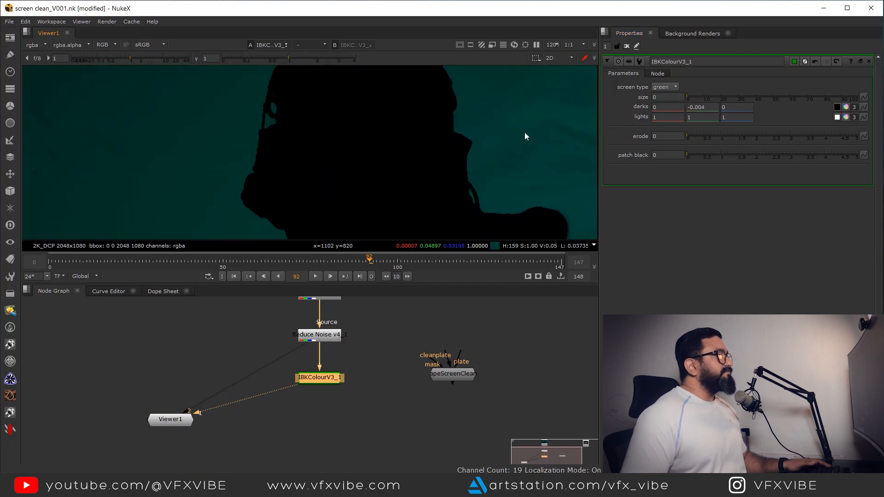
{"action": "scroll", "coordinate": [421, 162], "scroll_direction": "up", "scroll_amount": 2}
{"action": "left_click_drag", "start_coordinate": [690, 135], "coordinate": [704, 137]}
{"action": "left_click_drag", "start_coordinate": [839, 144], "coordinate": [871, 144]}
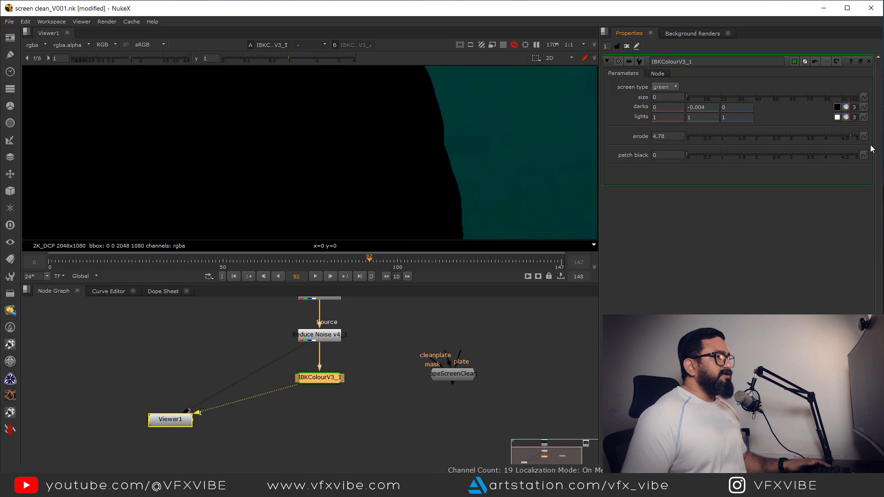
{"action": "scroll", "coordinate": [532, 159], "scroll_direction": "down", "scroll_amount": 5}
{"action": "middle_click_drag", "start_coordinate": [414, 121], "coordinate": [398, 107]}
{"action": "scroll", "coordinate": [406, 146], "scroll_direction": "down", "scroll_amount": 3}
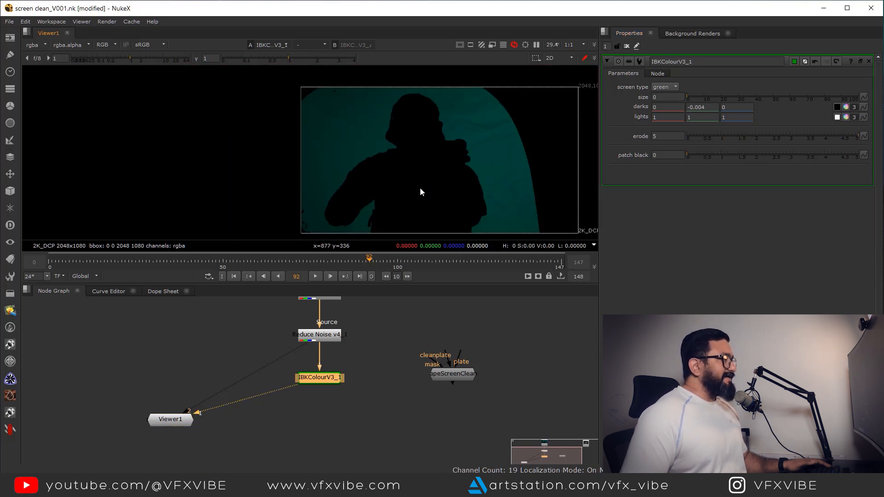
{"action": "middle_click_drag", "start_coordinate": [420, 188], "coordinate": [385, 146]}
Step: Chain a copy of the IBKColour node below the first, view it, and set its size and patch black to 1
{"action": "middle_click_drag", "start_coordinate": [414, 364], "coordinate": [413, 336]}
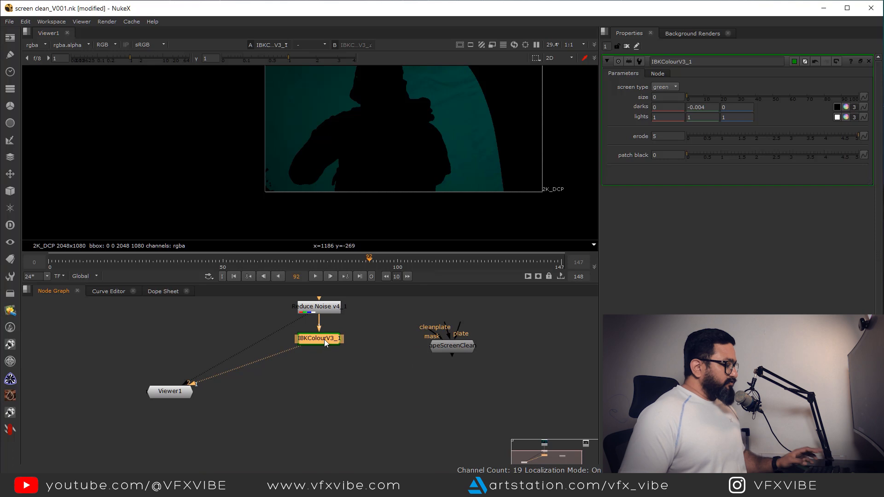
{"action": "key", "text": "ctrl+c"}
{"action": "key", "text": "ctrl+v"}
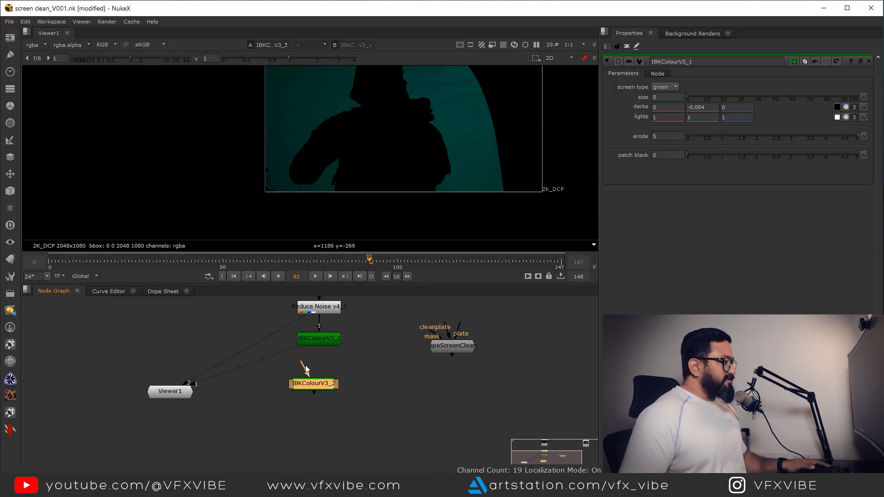
{"action": "left_click_drag", "start_coordinate": [328, 367], "coordinate": [324, 366]}
{"action": "key", "text": "1"}
{"action": "double_click", "coordinate": [322, 369]}
{"action": "type", "text": "1"}
{"action": "key", "text": "Up"}
{"action": "middle_click_drag", "start_coordinate": [390, 75], "coordinate": [416, 144]}
{"action": "scroll", "coordinate": [415, 142], "scroll_direction": "up", "scroll_amount": 7}
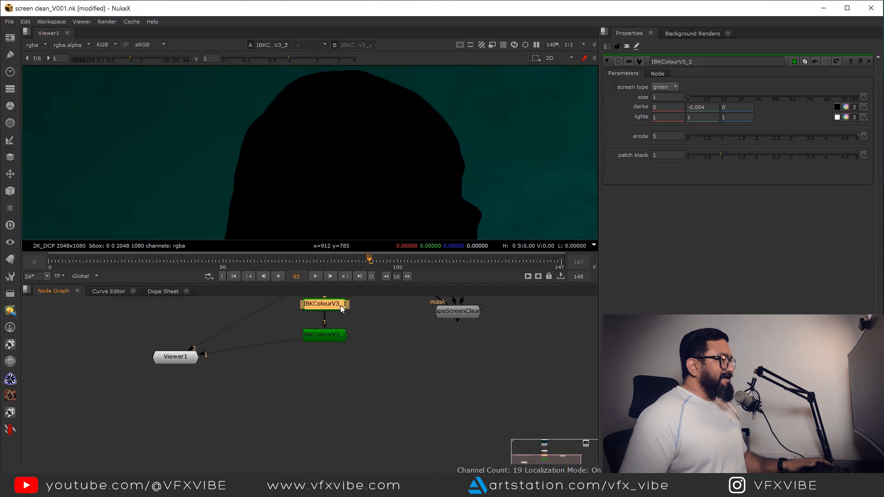
{"action": "key", "text": "1"}
{"action": "left_click", "coordinate": [332, 333]}
{"action": "key", "text": "1"}
Step: Chain a copy of the second IBKColour node below it, view it, and set its patch black to 2
{"action": "left_click", "coordinate": [330, 337]}
{"action": "key", "text": "ctrl+c"}
{"action": "key", "text": "ctrl+v"}
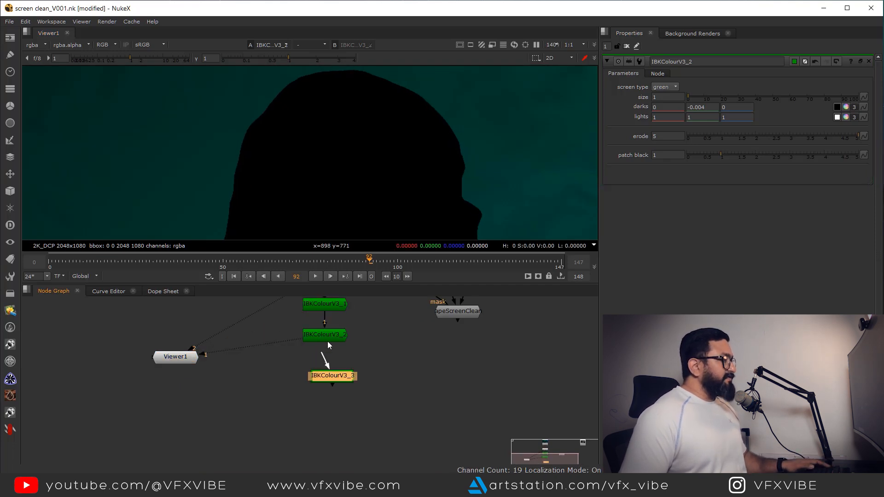
{"action": "left_click_drag", "start_coordinate": [340, 375], "coordinate": [332, 361]}
{"action": "key", "text": "1"}
{"action": "double_click", "coordinate": [333, 364]}
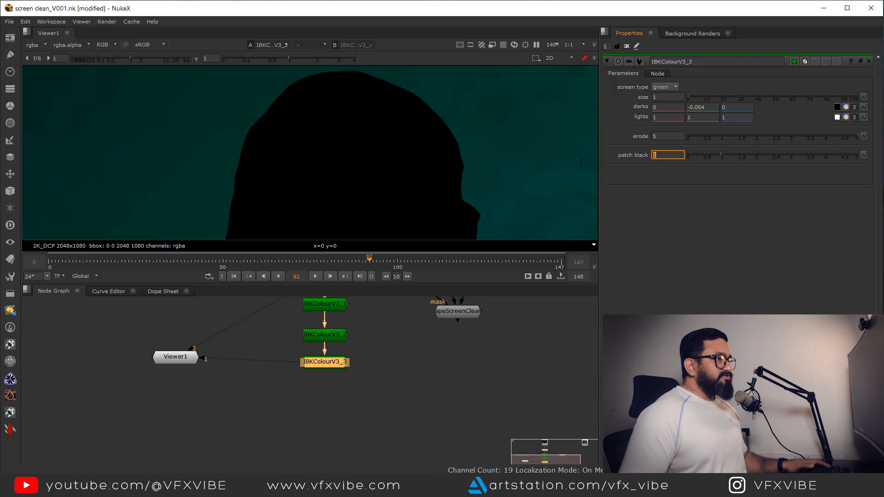
{"action": "type", "text": "2"}
{"action": "key", "text": "Return"}
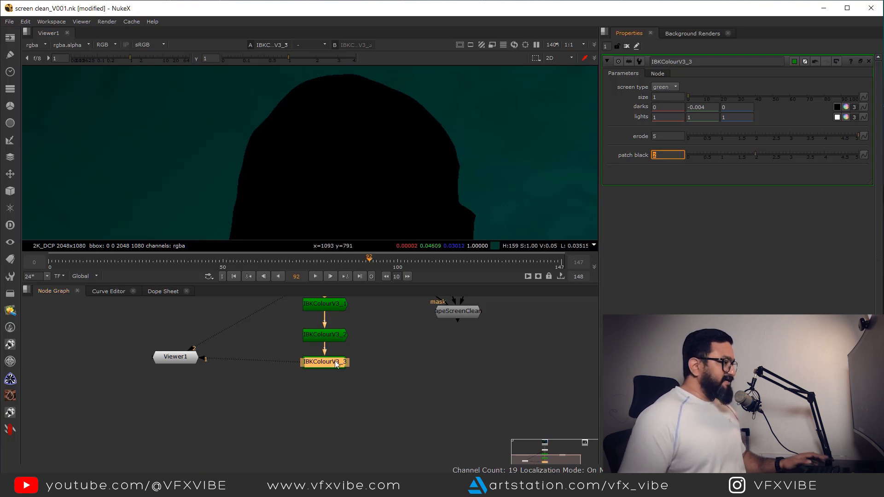
Step: Chain a copy of the third IBKColour node below it, view it, and set its patch black to 4
{"action": "key", "text": "ctrl+c"}
{"action": "key", "text": "ctrl+v"}
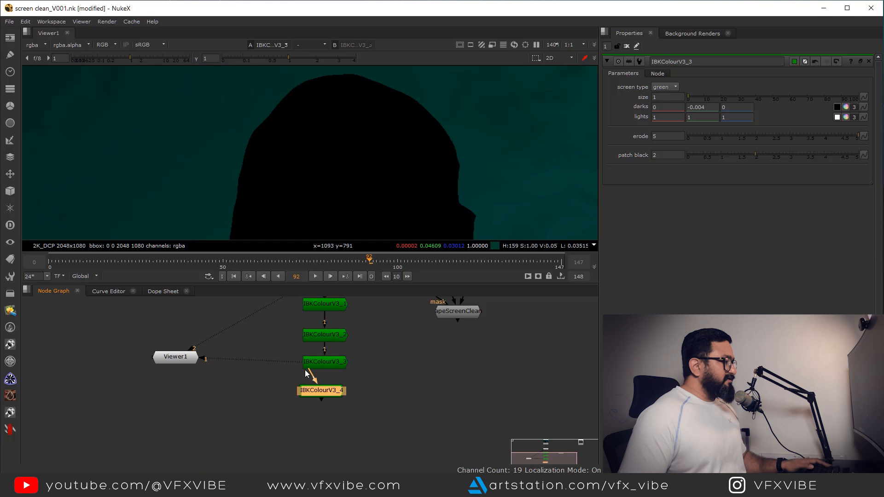
{"action": "left_click_drag", "start_coordinate": [327, 389], "coordinate": [325, 387]}
{"action": "key", "text": "1"}
{"action": "double_click", "coordinate": [325, 387]}
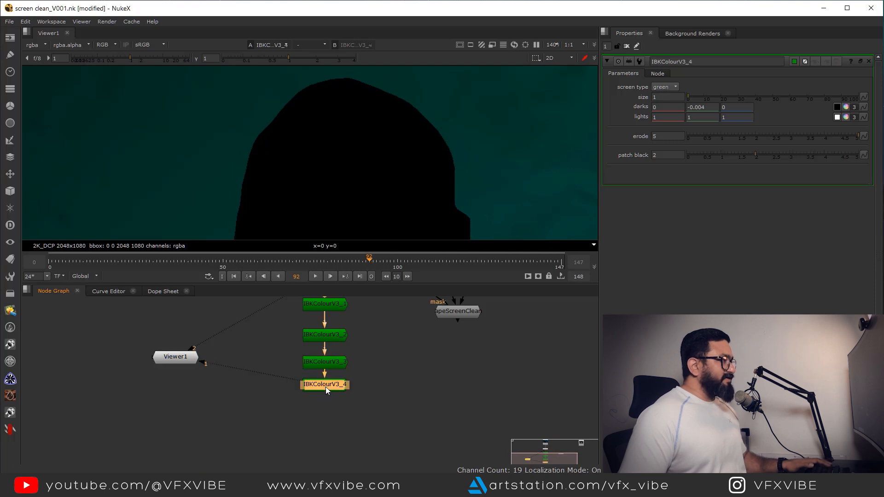
{"action": "left_click_drag", "start_coordinate": [650, 157], "coordinate": [469, 176]}
{"action": "type", "text": "4"}
{"action": "key", "text": "Return"}
Step: Connect the cleanplate input of apeScreenClean to the last IBKColour node in the chain
{"action": "scroll", "coordinate": [337, 436], "scroll_direction": "down", "scroll_amount": 3}
{"action": "left_click_drag", "start_coordinate": [408, 366], "coordinate": [462, 414]}
{"action": "scroll", "coordinate": [339, 437], "scroll_direction": "up", "scroll_amount": 4}
{"action": "left_click", "coordinate": [327, 371]}
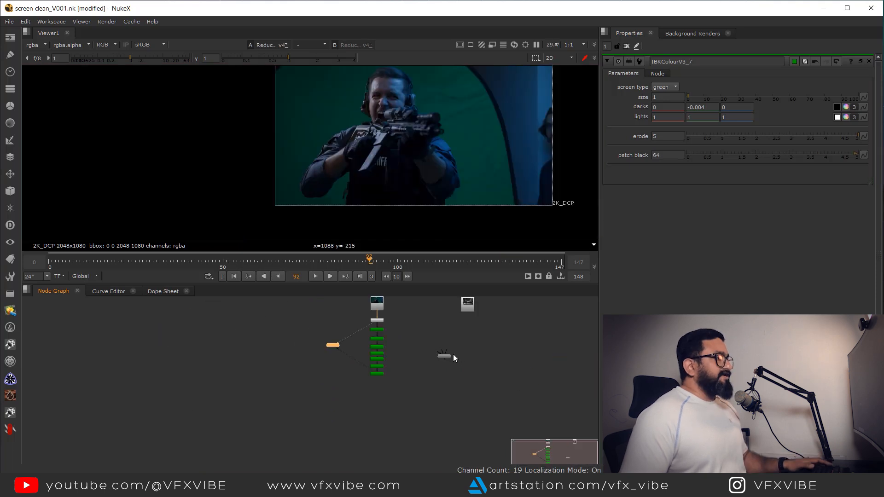
{"action": "scroll", "coordinate": [453, 355], "scroll_direction": "up", "scroll_amount": 4}
{"action": "scroll", "coordinate": [387, 396], "scroll_direction": "up", "scroll_amount": 4}
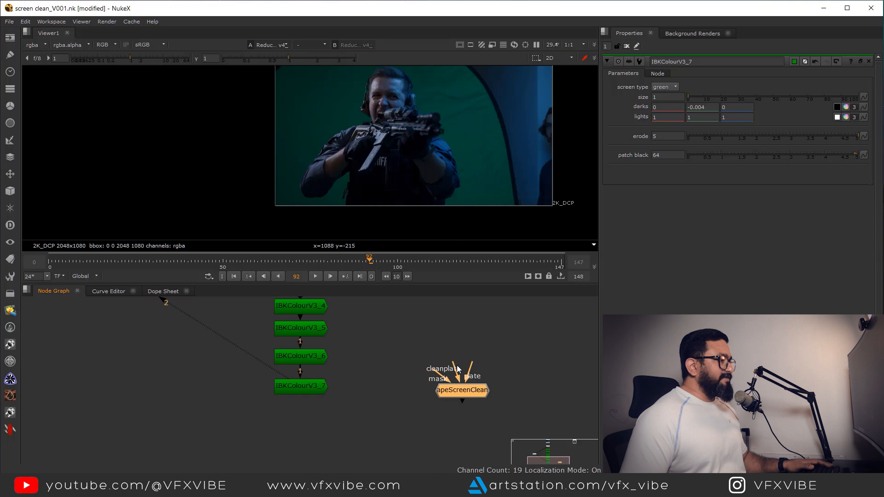
{"action": "mouse_move", "coordinate": [347, 385]}
{"action": "left_mouse_down"}
{"action": "mouse_move", "coordinate": [338, 391]}
{"action": "mouse_move", "coordinate": [352, 390]}
{"action": "left_mouse_up"}
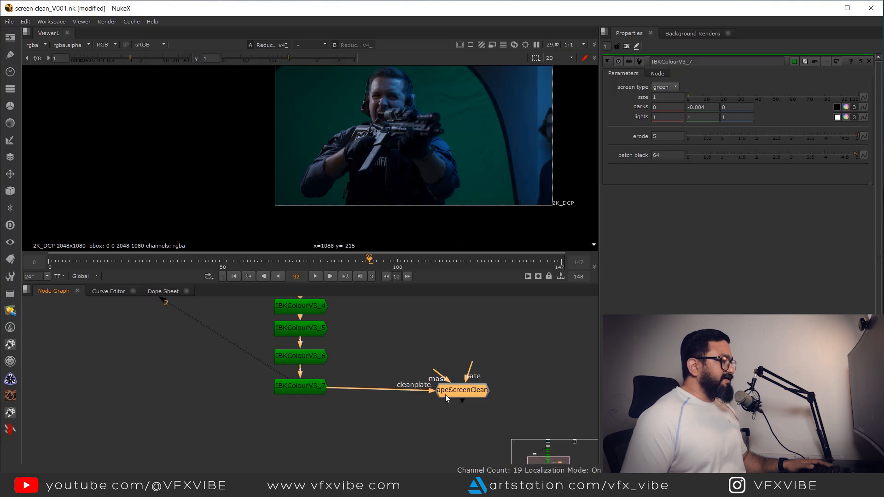
Step: Connect the plate input of apeScreenClean to the Reduce Noise output and route the pipe through a Dot at a right angle
{"action": "scroll", "coordinate": [447, 391], "scroll_direction": "down", "scroll_amount": 5}
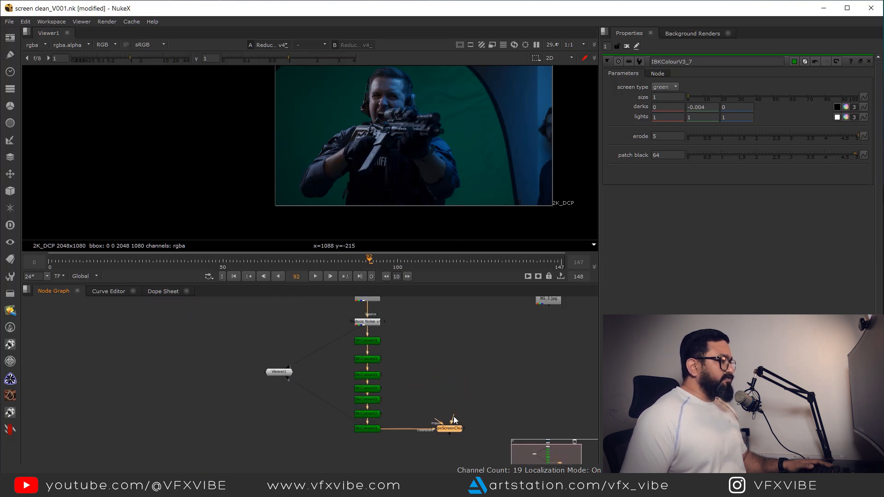
{"action": "left_click_drag", "start_coordinate": [389, 329], "coordinate": [379, 321]}
{"action": "left_click_drag", "start_coordinate": [409, 374], "coordinate": [450, 323], "text": "ctrl"}
{"action": "middle_click_drag", "start_coordinate": [458, 438], "coordinate": [424, 423]}
{"action": "scroll", "coordinate": [421, 420], "scroll_direction": "up", "scroll_amount": 4}
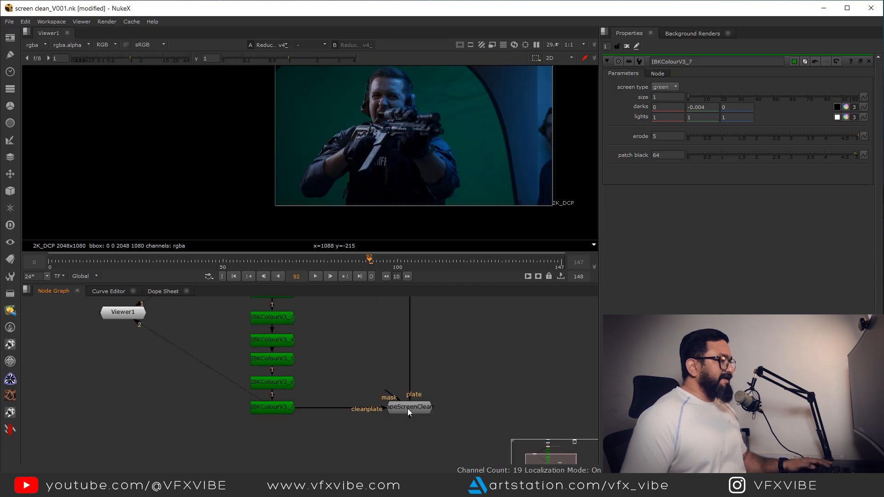
Step: View the apeScreenClean result and sample its screen color from a small area of green screen beside the rifle
{"action": "left_click", "coordinate": [407, 408]}
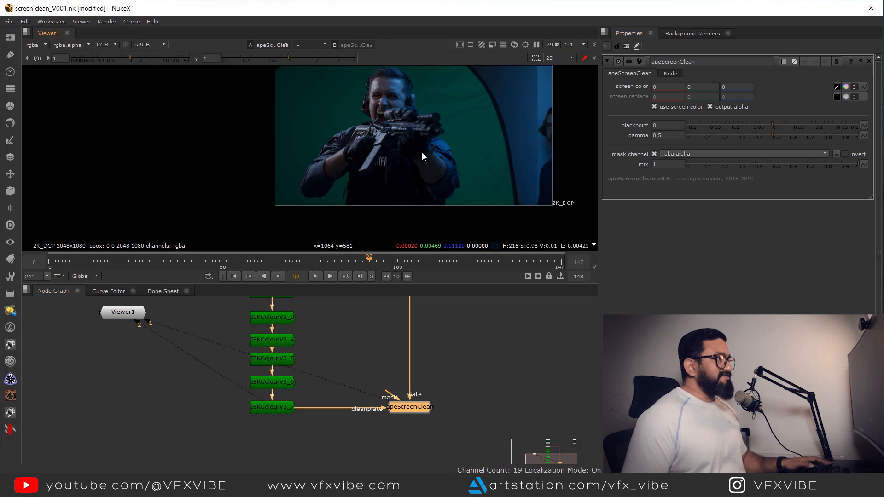
{"action": "scroll", "coordinate": [422, 152], "scroll_direction": "up", "scroll_amount": 5}
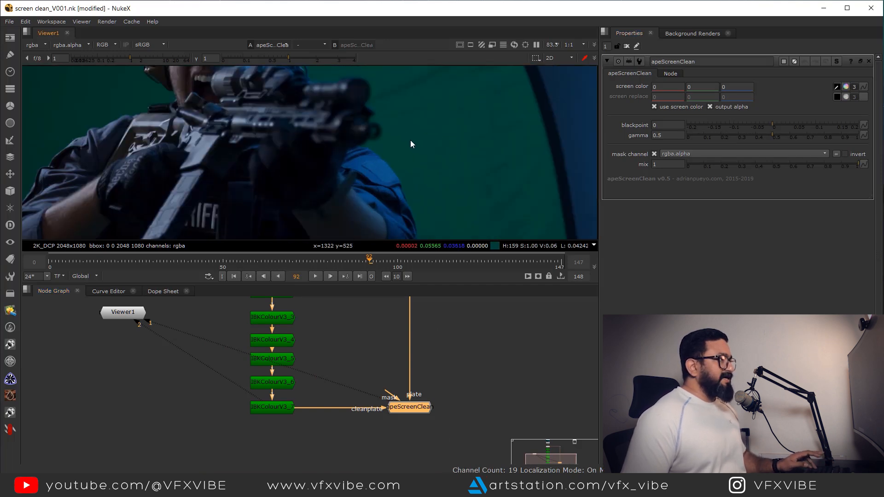
{"action": "left_click_drag", "start_coordinate": [410, 138], "coordinate": [431, 154], "text": "ctrl+shift"}
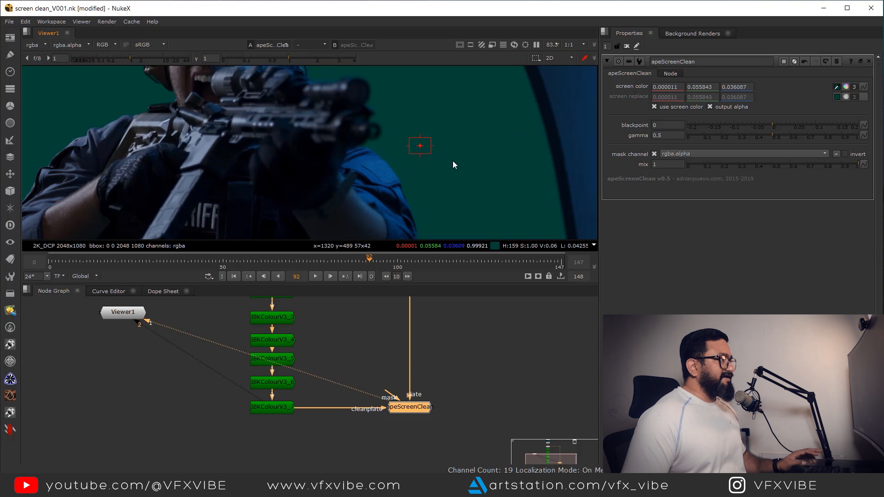
{"action": "scroll", "coordinate": [449, 180], "scroll_direction": "down", "scroll_amount": 6}
{"action": "scroll", "coordinate": [341, 395], "scroll_direction": "down", "scroll_amount": 4}
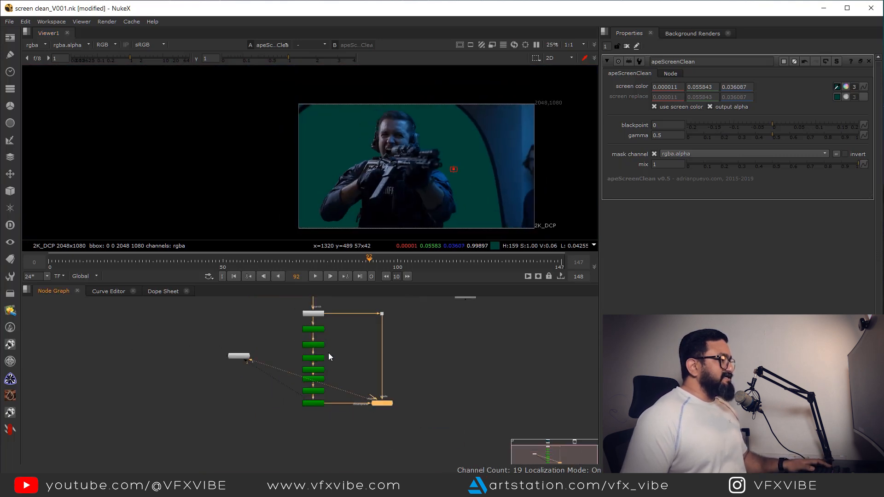
Step: Assign the Reduce Noise output to viewer input 1 for comparison with apeScreenClean on viewer input 2
{"action": "middle_click_drag", "start_coordinate": [319, 319], "coordinate": [329, 377]}
{"action": "left_click", "coordinate": [324, 370]}
{"action": "key", "text": "1"}
{"action": "middle_click_drag", "start_coordinate": [391, 445], "coordinate": [369, 396]}
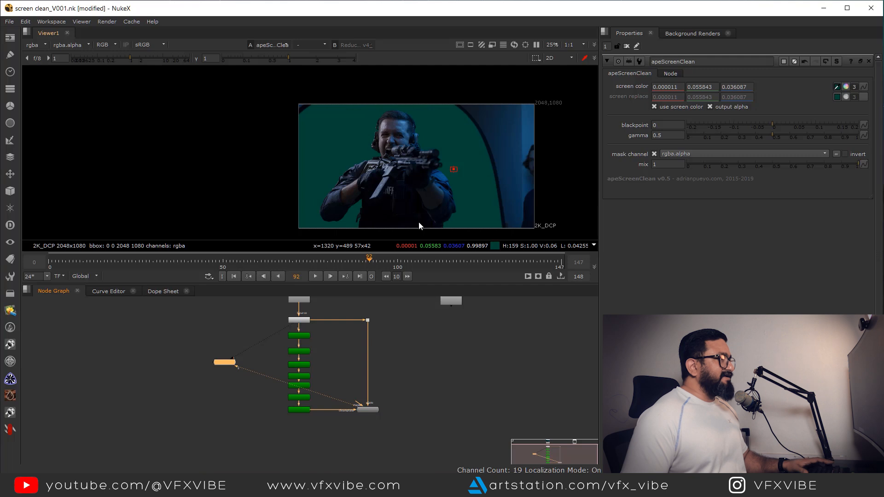
Step: Compare the denoised plate with the apeScreenClean result in an enlarged viewer, around the head, rifle and screen area
{"action": "key", "text": "space"}
{"action": "scroll", "coordinate": [467, 305], "scroll_direction": "up", "scroll_amount": 5}
{"action": "middle_click_drag", "start_coordinate": [467, 341], "coordinate": [499, 233]}
{"action": "key", "text": "2"}
{"action": "key", "text": "1"}
{"action": "middle_click_drag", "start_coordinate": [495, 299], "coordinate": [537, 261]}
{"action": "key", "text": "2"}
{"action": "middle_click_drag", "start_coordinate": [414, 96], "coordinate": [426, 318]}
{"action": "scroll", "coordinate": [434, 282], "scroll_direction": "up", "scroll_amount": 2}
{"action": "key", "text": "1"}
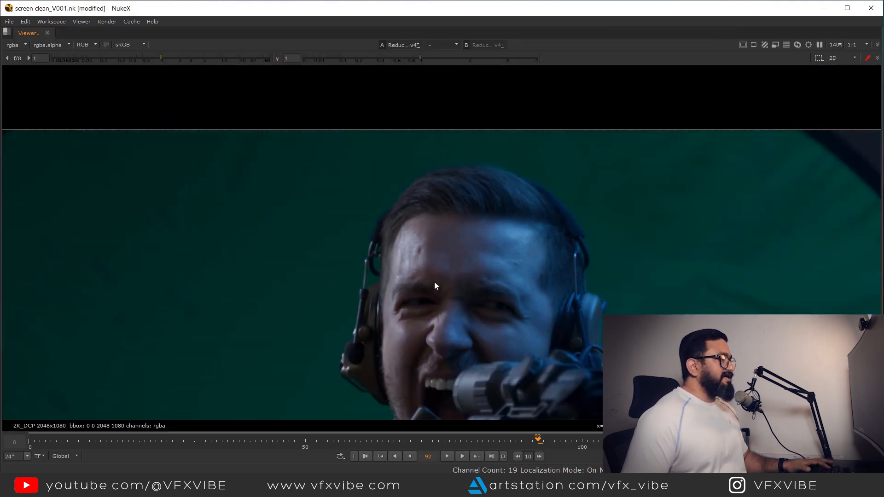
{"action": "middle_click_drag", "start_coordinate": [435, 282], "coordinate": [402, 159]}
{"action": "key", "text": "2"}
{"action": "key", "text": "1"}
{"action": "key", "text": "2"}
{"action": "middle_click_drag", "start_coordinate": [480, 291], "coordinate": [309, 215]}
{"action": "key", "text": "1"}
{"action": "key", "text": "2"}
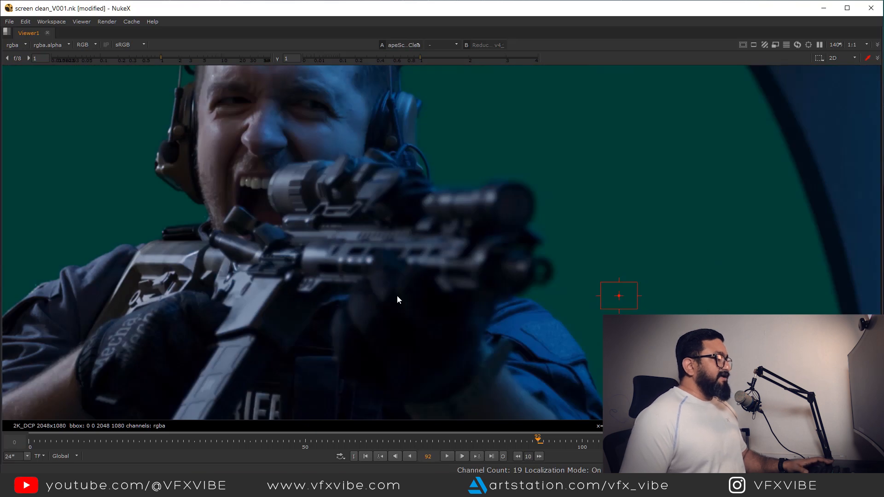
{"action": "key", "text": "space"}
Step: Spread the Read1 plate and Read3 background nodes farther out to make room in the node graph
{"action": "scroll", "coordinate": [355, 383], "scroll_direction": "up", "scroll_amount": 4}
{"action": "left_click_drag", "start_coordinate": [289, 398], "coordinate": [316, 360]}
{"action": "scroll", "coordinate": [423, 395], "scroll_direction": "down", "scroll_amount": 2}
{"action": "middle_click_drag", "start_coordinate": [423, 396], "coordinate": [367, 363]}
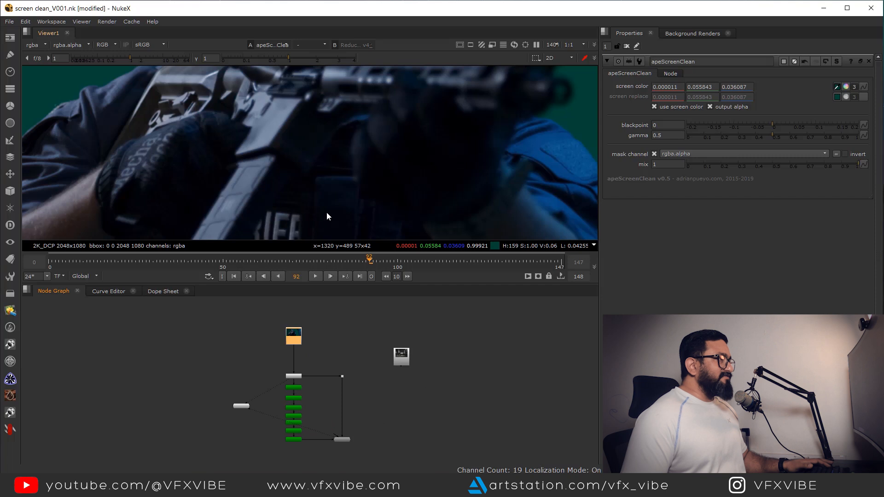
{"action": "middle_click_drag", "start_coordinate": [328, 213], "coordinate": [266, 236]}
{"action": "left_click", "coordinate": [394, 364]}
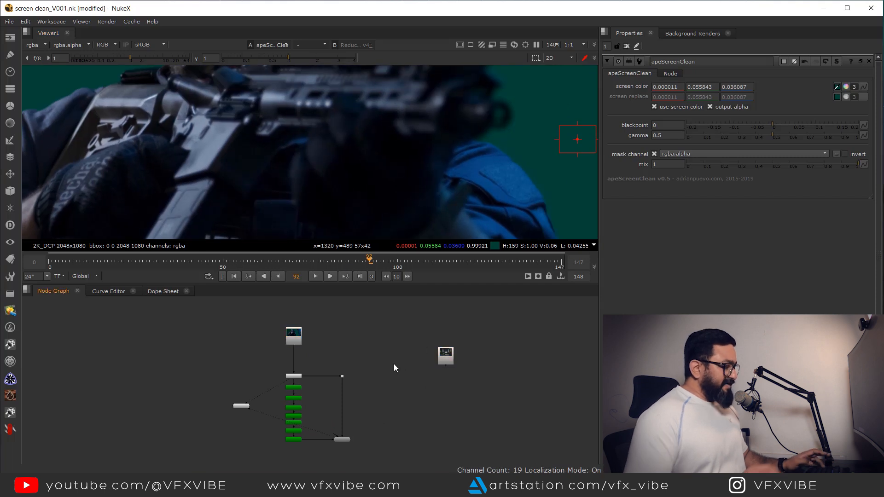
Step: Add a Keylight node, connect its source to the Dot on the Reduce Noise branch, and view it through viewer input 1
{"action": "key", "text": "Tab"}
{"action": "type", "text": "key"}
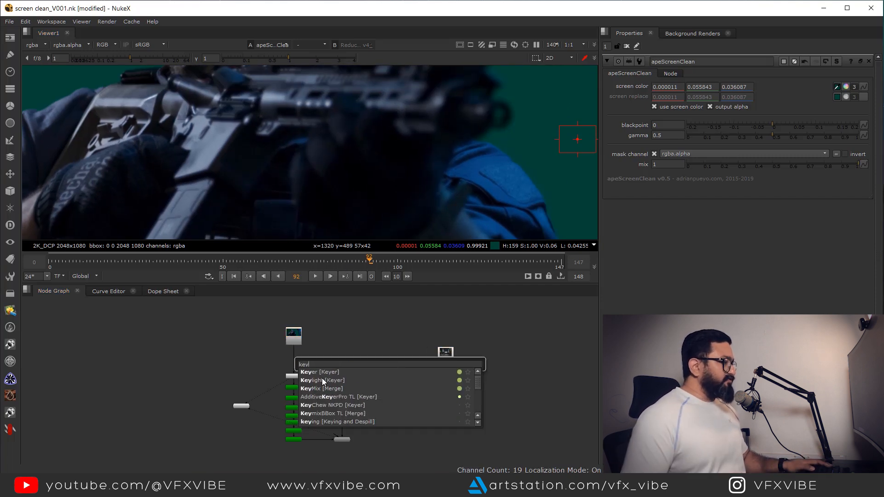
{"action": "left_click", "coordinate": [323, 380]}
{"action": "scroll", "coordinate": [406, 357], "scroll_direction": "up", "scroll_amount": 3}
{"action": "left_click_drag", "start_coordinate": [368, 363], "coordinate": [396, 389]}
{"action": "key", "text": "1"}
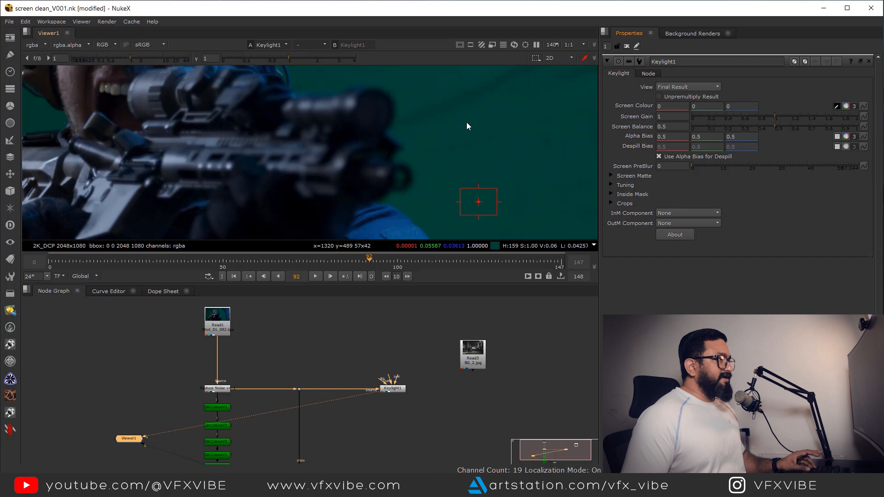
Step: Sample Keylight's Screen Colour from the green beside the rifle and examine the resulting alpha across the frame
{"action": "left_click", "coordinate": [509, 174], "text": "ctrl"}
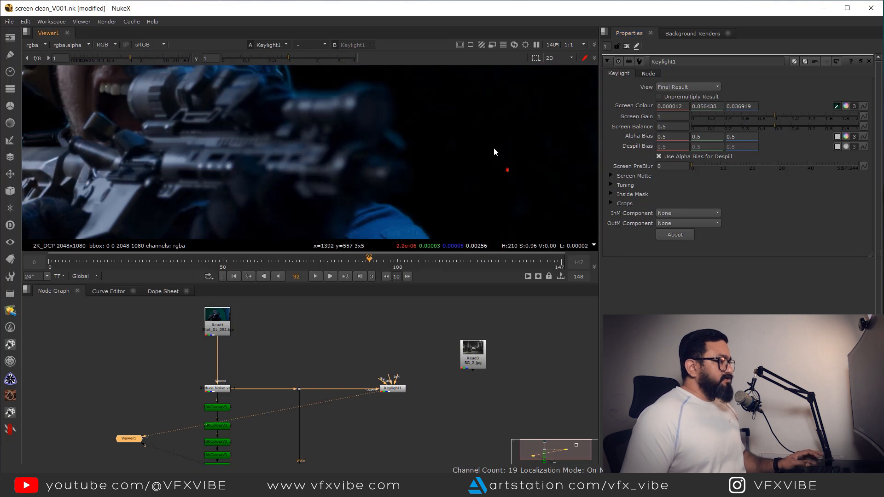
{"action": "key", "text": "a"}
{"action": "scroll", "coordinate": [455, 131], "scroll_direction": "down", "scroll_amount": 3}
{"action": "scroll", "coordinate": [454, 154], "scroll_direction": "down", "scroll_amount": 3}
{"action": "middle_click_drag", "start_coordinate": [483, 134], "coordinate": [495, 116]}
{"action": "middle_click_drag", "start_coordinate": [502, 203], "coordinate": [497, 229]}
{"action": "middle_click_drag", "start_coordinate": [249, 147], "coordinate": [271, 162]}
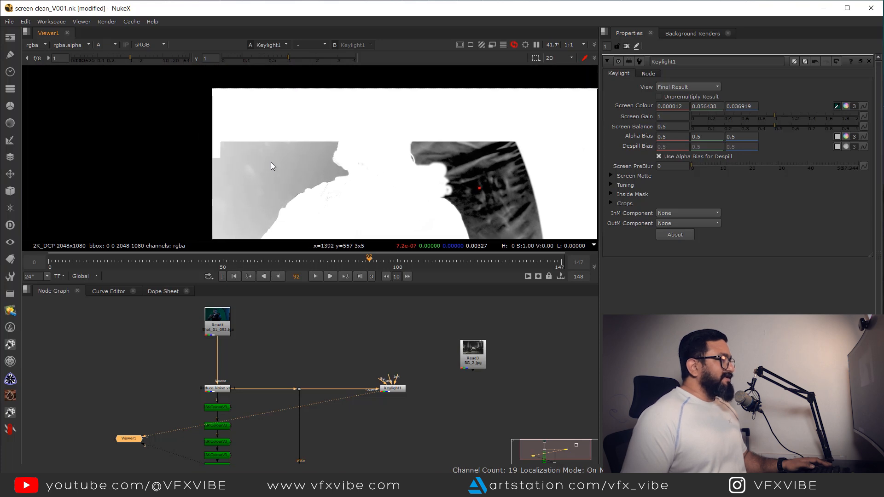
Step: Delete the Keylight node and return the viewer from alpha to RGB to show the denoised plate
{"action": "left_click_drag", "start_coordinate": [425, 357], "coordinate": [363, 418]}
{"action": "key", "text": "Delete"}
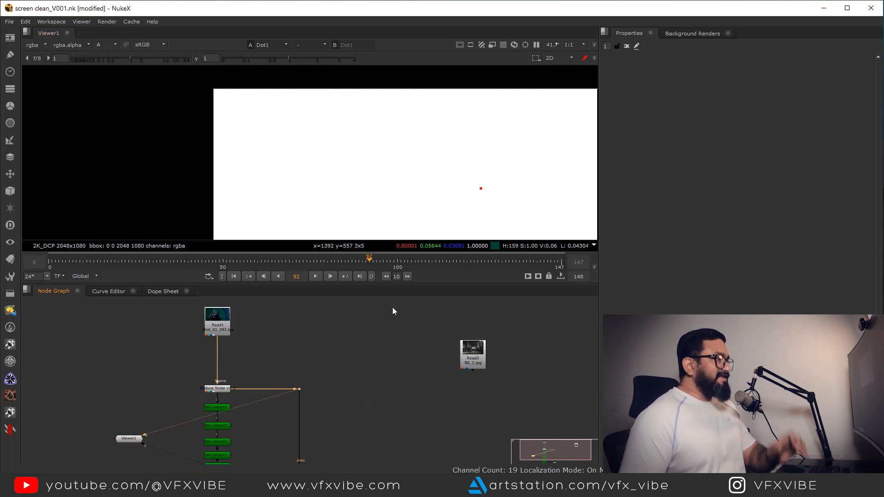
{"action": "key", "text": "a"}
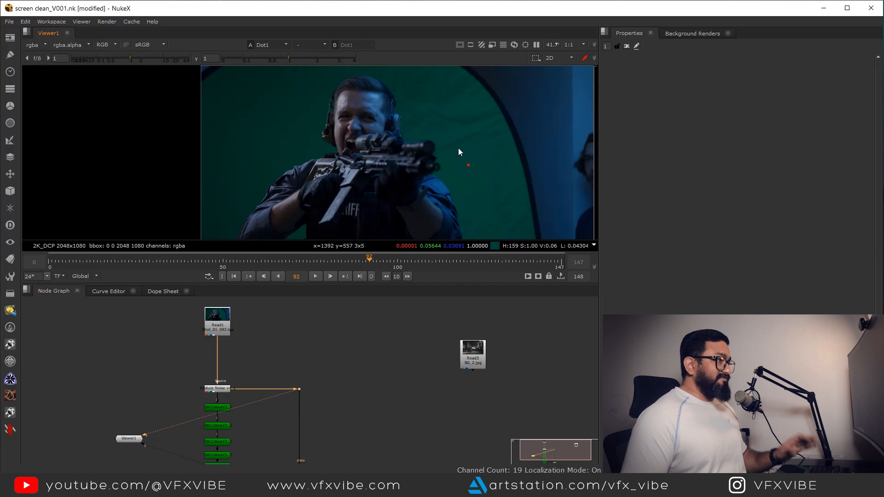
{"action": "scroll", "coordinate": [506, 170], "scroll_direction": "down", "scroll_amount": 3}
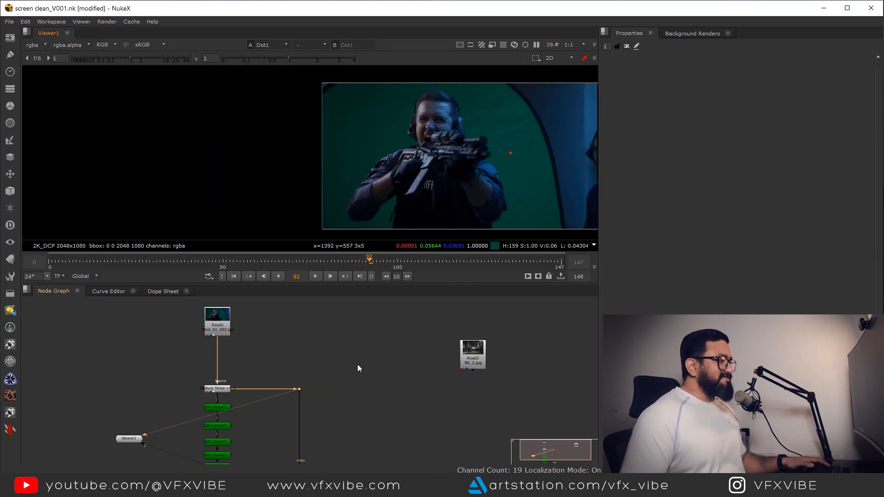
Step: View the apeScreenClean output and examine the evened green screen around the actor's head and rifle
{"action": "middle_click_drag", "start_coordinate": [340, 414], "coordinate": [397, 288]}
{"action": "key", "text": "1"}
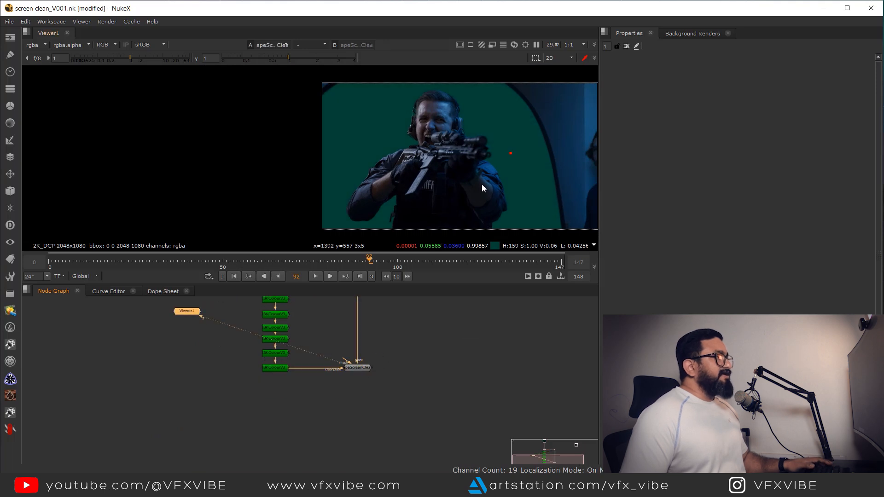
{"action": "scroll", "coordinate": [481, 184], "scroll_direction": "up", "scroll_amount": 8}
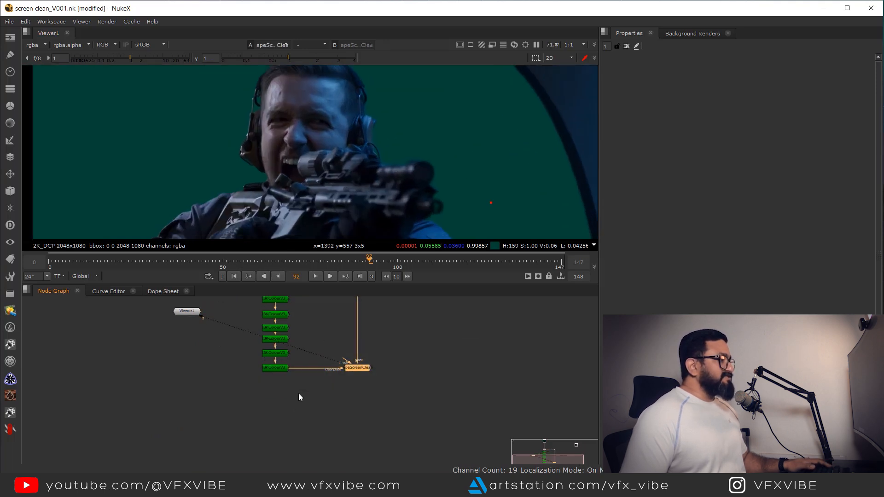
{"action": "scroll", "coordinate": [349, 170], "scroll_direction": "down", "scroll_amount": 7}
{"action": "scroll", "coordinate": [408, 343], "scroll_direction": "down", "scroll_amount": 4}
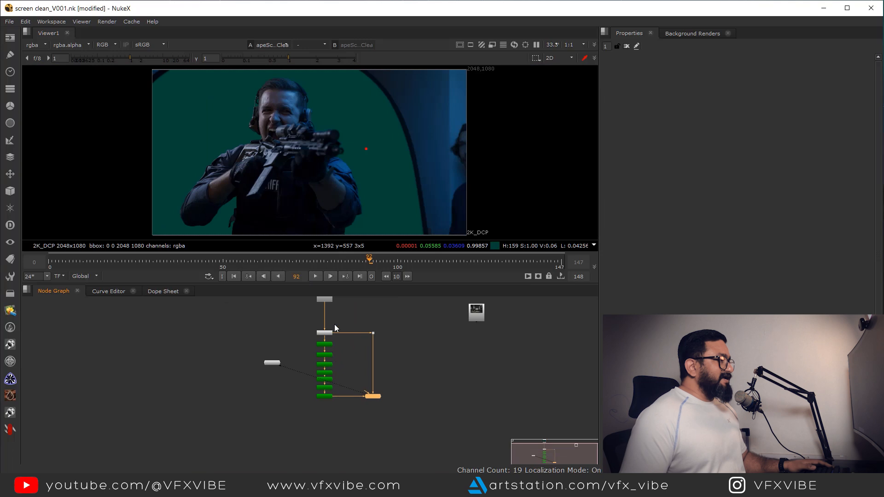
Step: Move the Viewer node directly below the apeScreenClean node in the node graph
{"action": "middle_click_drag", "start_coordinate": [335, 328], "coordinate": [335, 355]}
{"action": "left_click_drag", "start_coordinate": [259, 391], "coordinate": [362, 466]}
{"action": "middle_click_drag", "start_coordinate": [377, 400], "coordinate": [353, 394]}
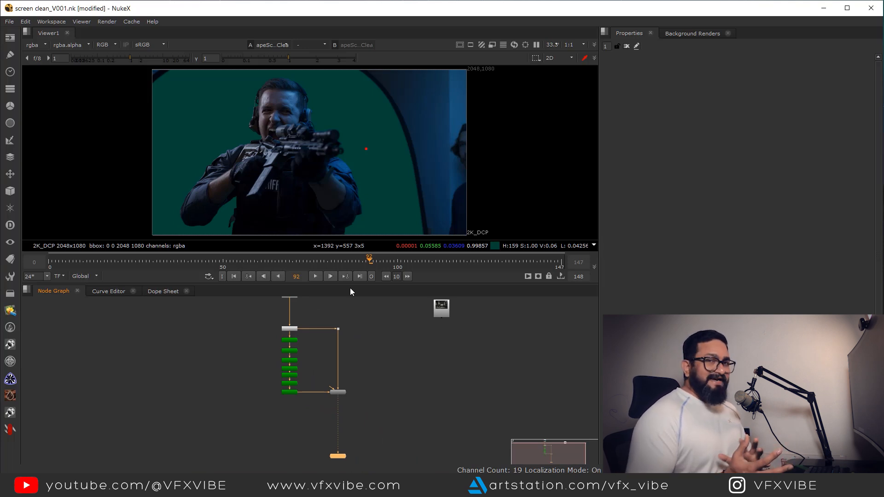
Step: Add one IBKColour node, connect it to the apeScreenClean output, and view it through viewer input 1
{"action": "middle_click_drag", "start_coordinate": [325, 402], "coordinate": [344, 376]}
{"action": "scroll", "coordinate": [336, 366], "scroll_direction": "up", "scroll_amount": 1}
{"action": "left_click", "coordinate": [350, 366]}
{"action": "key", "text": "Tab"}
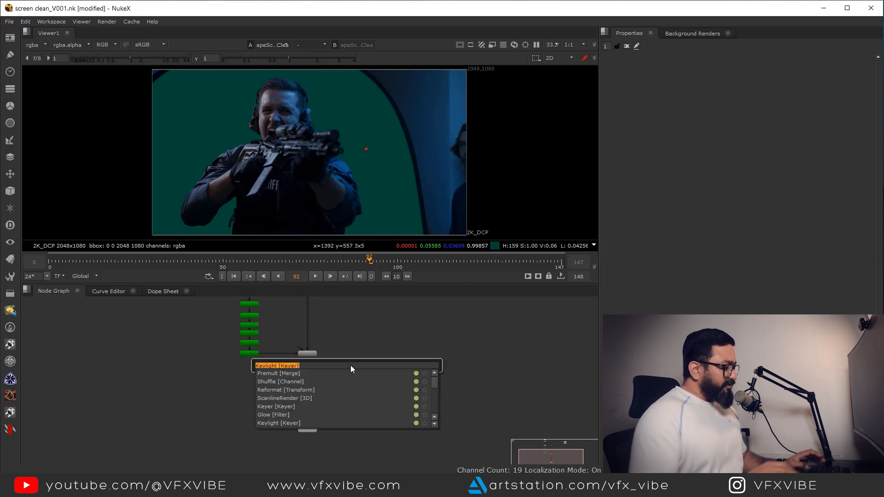
{"action": "type", "text": "ibk"}
{"action": "left_click", "coordinate": [297, 377]}
{"action": "middle_click_drag", "start_coordinate": [349, 380], "coordinate": [351, 344]}
{"action": "scroll", "coordinate": [352, 334], "scroll_direction": "up", "scroll_amount": 2}
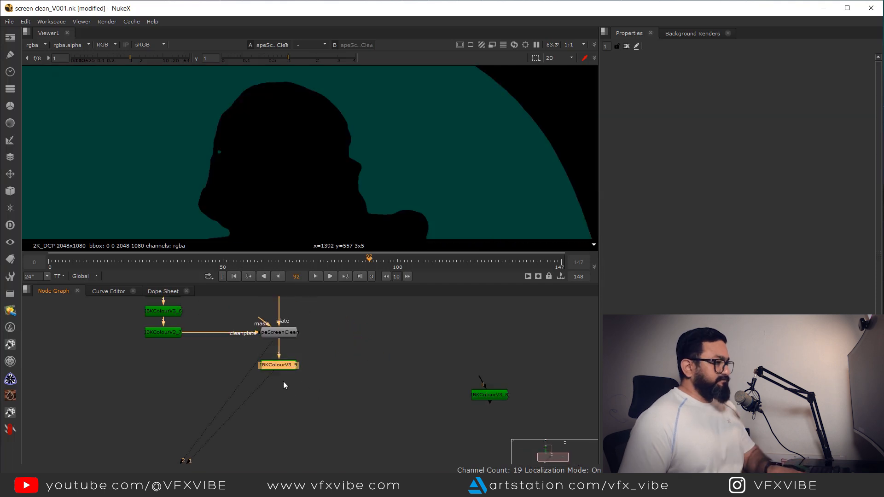
{"action": "key", "text": "Delete"}
{"action": "left_click_drag", "start_coordinate": [489, 395], "coordinate": [289, 378]}
{"action": "key", "text": "2"}
{"action": "key", "text": "1"}
Step: Set the new IBKColour node's screen type to green and its size to 0
{"action": "double_click", "coordinate": [277, 374]}
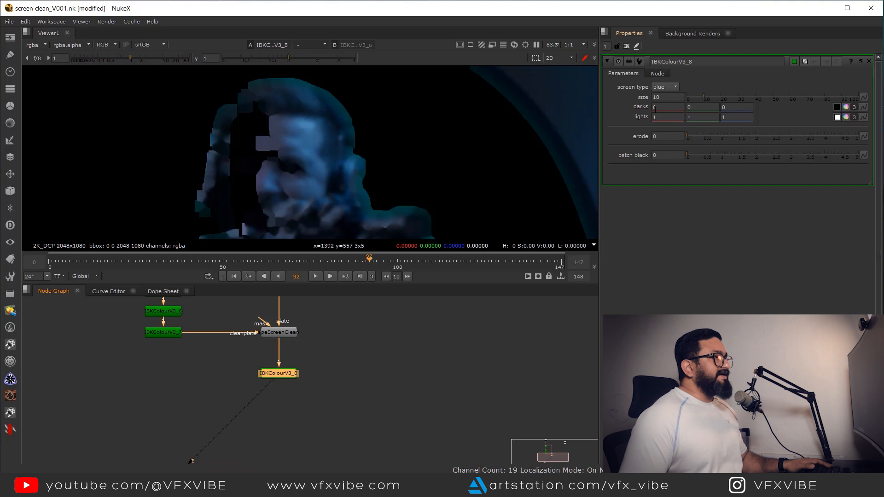
{"action": "left_click", "coordinate": [671, 78]}
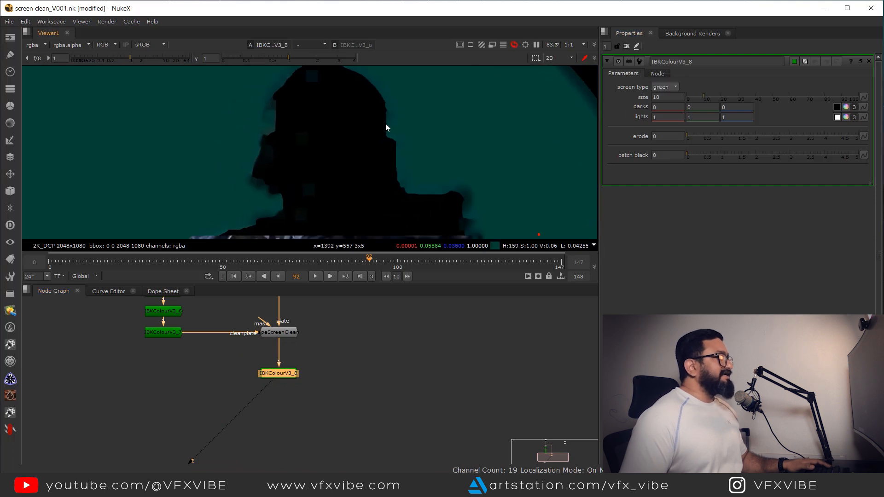
{"action": "type", "text": "0"}
{"action": "key", "text": "Return"}
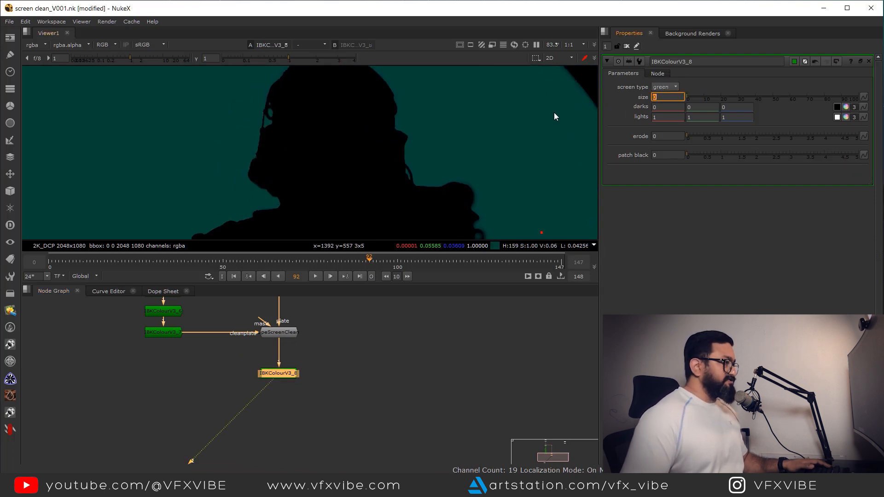
{"action": "scroll", "coordinate": [338, 216], "scroll_direction": "down", "scroll_amount": 4}
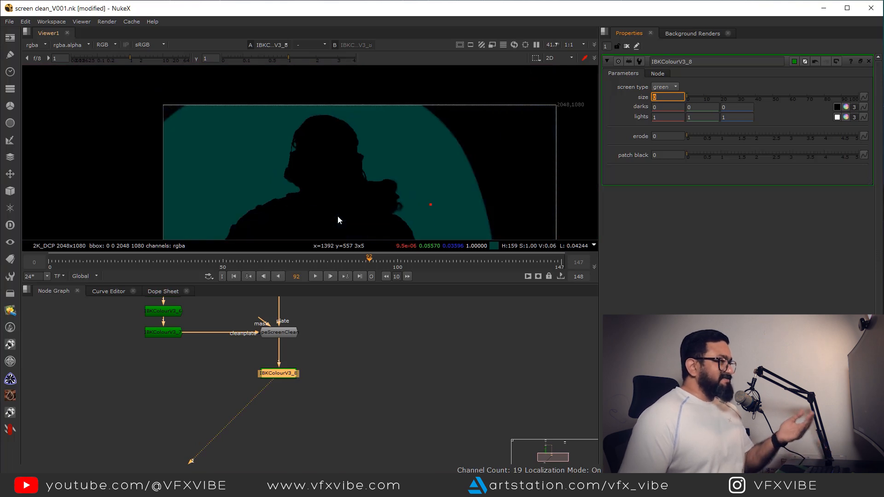
{"action": "middle_click_drag", "start_coordinate": [351, 156], "coordinate": [390, 153]}
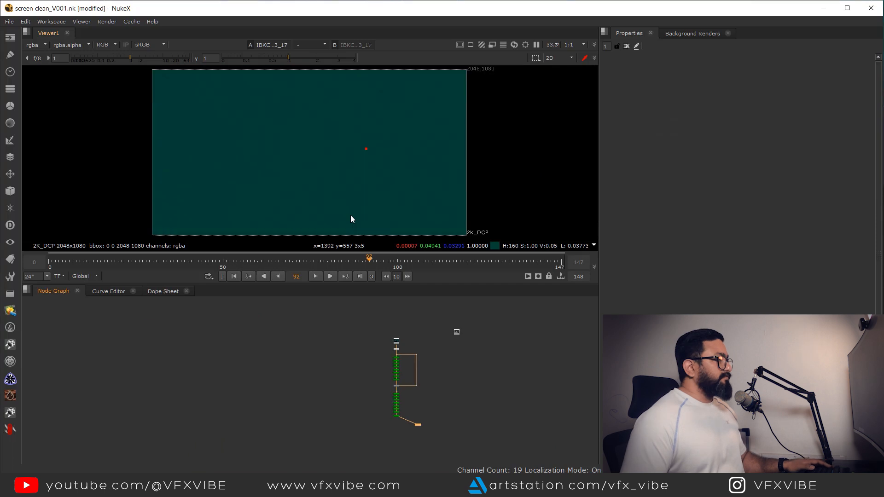
Step: Compare the cleaned plate at the Dot below apeScreenClean with the clean plate from the last IBKColour node
{"action": "scroll", "coordinate": [399, 391], "scroll_direction": "up", "scroll_amount": 6}
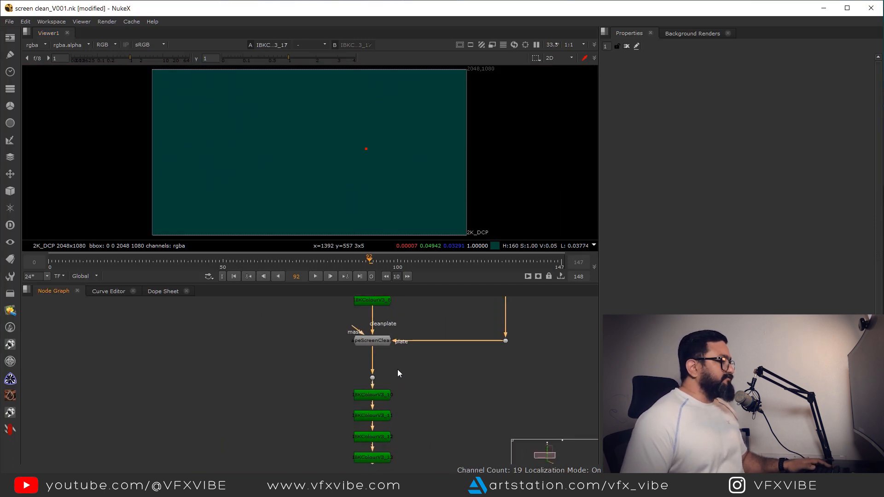
{"action": "left_click_drag", "start_coordinate": [367, 377], "coordinate": [367, 378]}
{"action": "key", "text": "1"}
{"action": "scroll", "coordinate": [376, 416], "scroll_direction": "up", "scroll_amount": 1}
{"action": "middle_click_drag", "start_coordinate": [389, 451], "coordinate": [356, 383]}
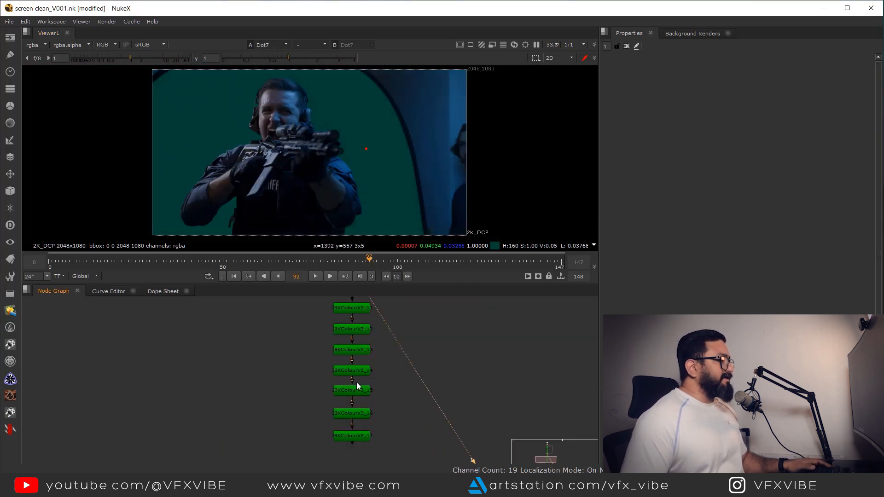
{"action": "left_click", "coordinate": [354, 436]}
{"action": "key", "text": "1"}
Step: Add an IBKGizmo node beside the last IBKColour node and connect that node to its c input
{"action": "key", "text": "Tab"}
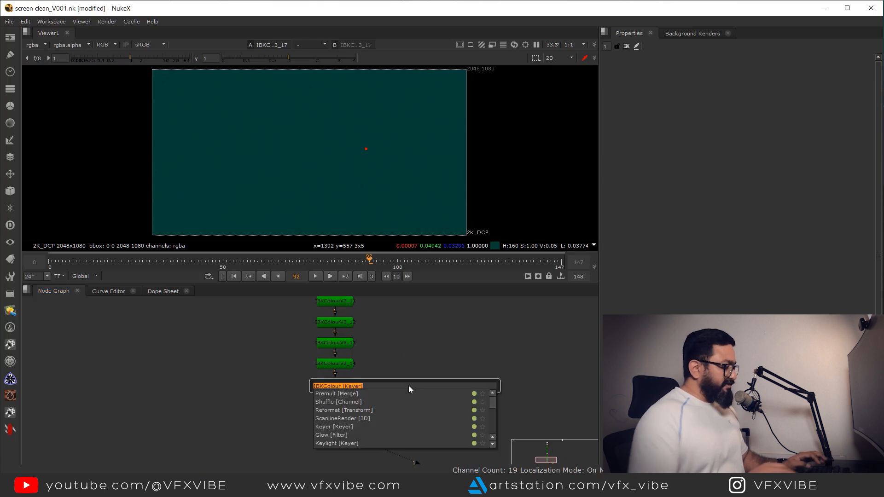
{"action": "type", "text": "ibk"}
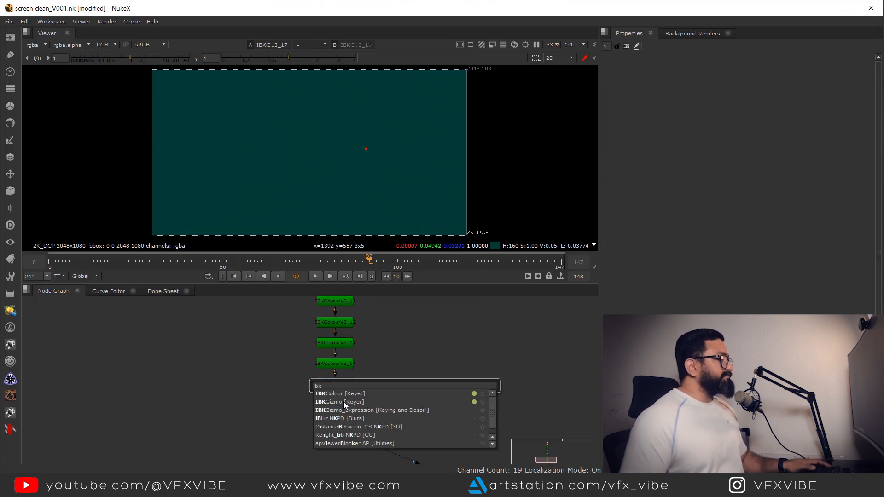
{"action": "left_click", "coordinate": [346, 402]}
{"action": "scroll", "coordinate": [413, 390], "scroll_direction": "up", "scroll_amount": 2}
{"action": "left_click_drag", "start_coordinate": [414, 389], "coordinate": [427, 418]}
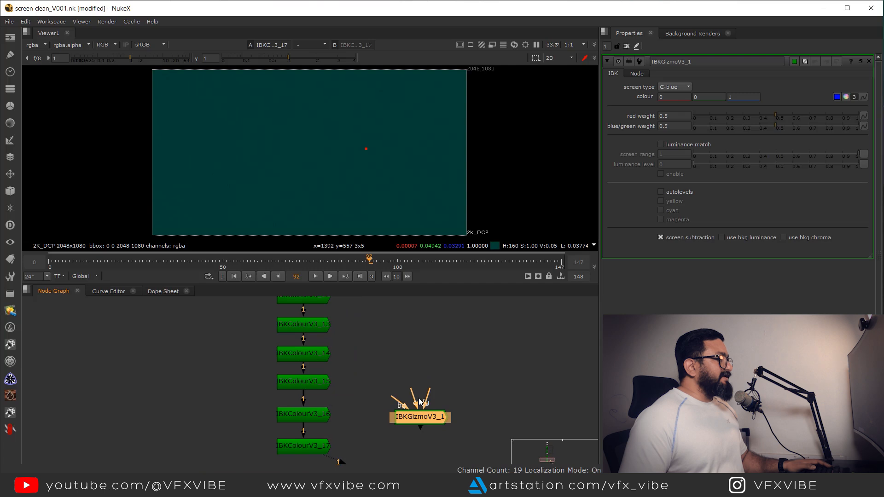
{"action": "scroll", "coordinate": [465, 419], "scroll_direction": "down", "scroll_amount": 3}
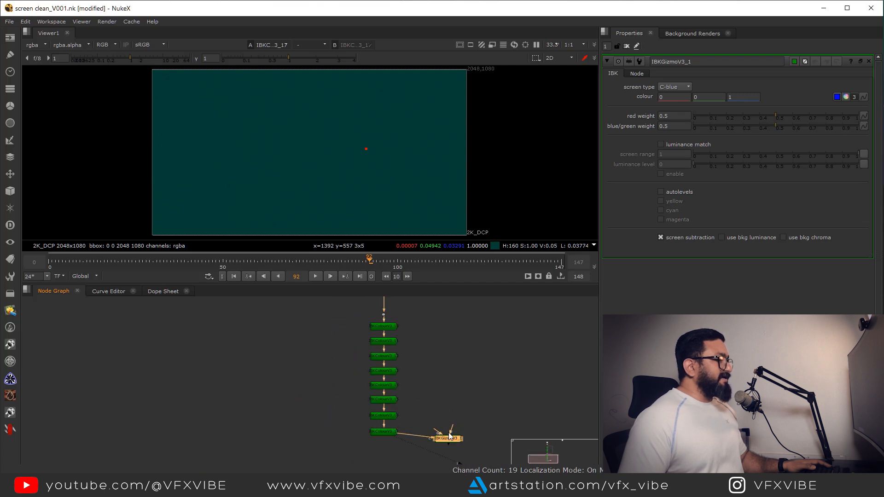
Step: Connect the IBKGizmo's fg input to the Dot below apeScreenClean, routing the pipe through a new corner Dot
{"action": "scroll", "coordinate": [454, 431], "scroll_direction": "up", "scroll_amount": 2}
{"action": "left_click_drag", "start_coordinate": [453, 419], "coordinate": [359, 364]}
{"action": "middle_click_drag", "start_coordinate": [407, 380], "coordinate": [394, 333]}
{"action": "left_click", "coordinate": [389, 387], "text": "ctrl"}
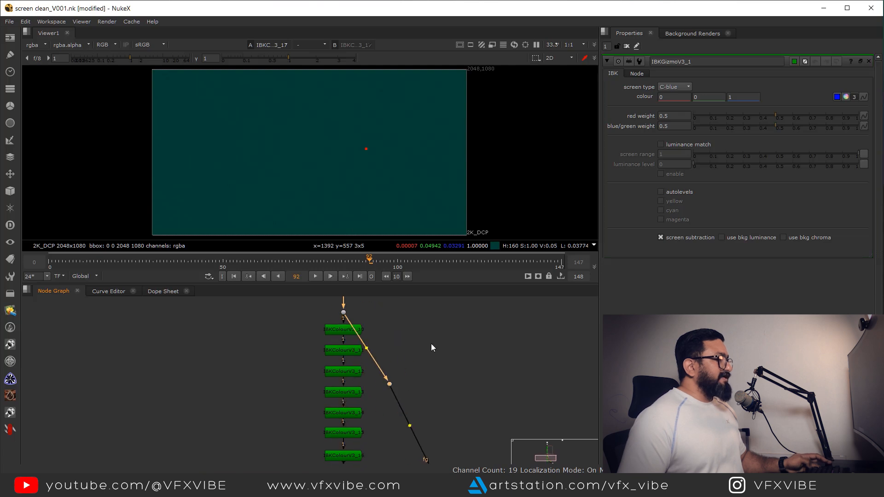
{"action": "left_click_drag", "start_coordinate": [443, 313], "coordinate": [437, 313]}
{"action": "scroll", "coordinate": [442, 337], "scroll_direction": "down", "scroll_amount": 3}
{"action": "middle_click_drag", "start_coordinate": [444, 391], "coordinate": [424, 339]}
Step: View the IBKGizmo through viewer input 1 and set its screen type to C-green
{"action": "scroll", "coordinate": [423, 340], "scroll_direction": "up", "scroll_amount": 4}
{"action": "left_click", "coordinate": [414, 396]}
{"action": "key", "text": "1"}
{"action": "left_click", "coordinate": [416, 307]}
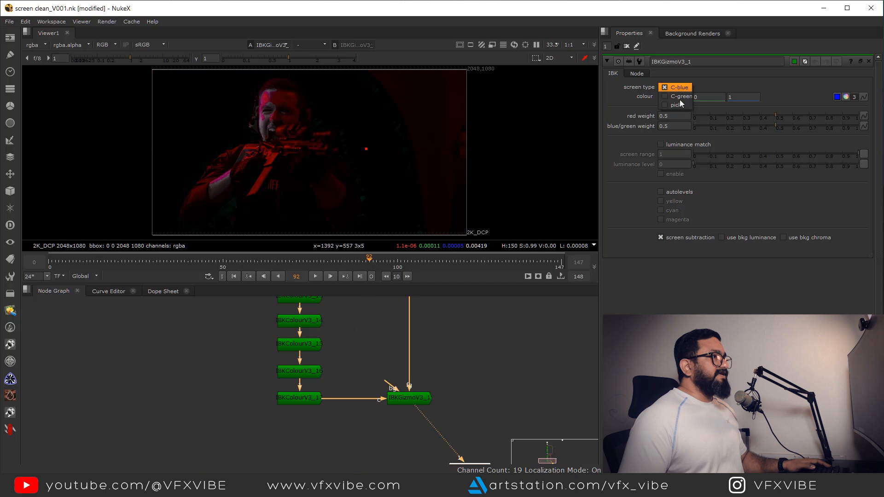
{"action": "left_click", "coordinate": [677, 97]}
Step: Display the IBKGizmo's alpha channel and inspect the matte edges around the head, arms and screen border
{"action": "key", "text": "a"}
{"action": "middle_click_drag", "start_coordinate": [322, 135], "coordinate": [386, 154]}
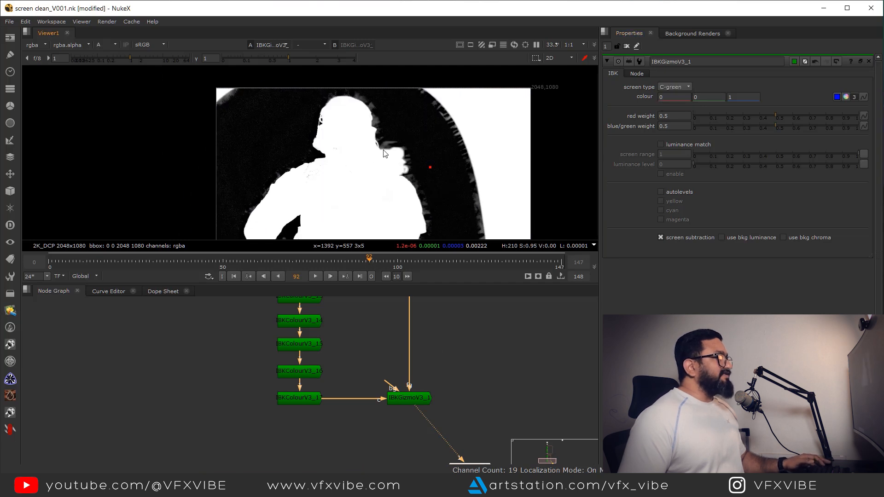
{"action": "scroll", "coordinate": [391, 120], "scroll_direction": "up", "scroll_amount": 5}
{"action": "scroll", "coordinate": [407, 147], "scroll_direction": "down", "scroll_amount": 5}
{"action": "middle_click_drag", "start_coordinate": [426, 206], "coordinate": [407, 162]}
{"action": "scroll", "coordinate": [407, 162], "scroll_direction": "up", "scroll_amount": 2}
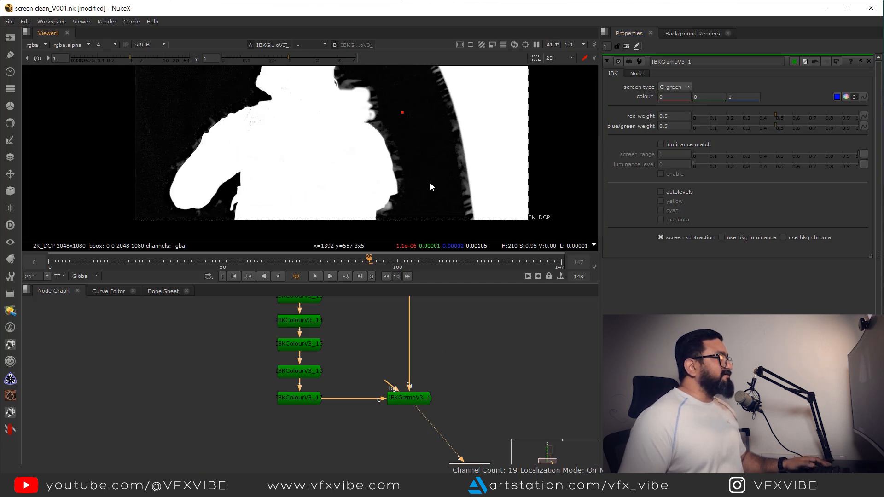
{"action": "scroll", "coordinate": [339, 173], "scroll_direction": "up", "scroll_amount": 6}
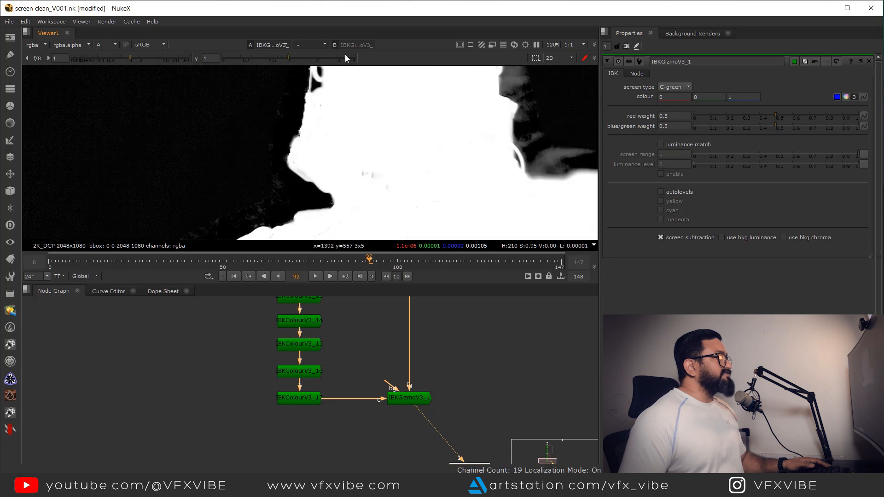
Step: Lower the viewer gamma to 0.26 to check the matte for holes, and restore the gamma to 1
{"action": "left_click_drag", "start_coordinate": [288, 56], "coordinate": [256, 65]}
{"action": "scroll", "coordinate": [356, 141], "scroll_direction": "down", "scroll_amount": 3}
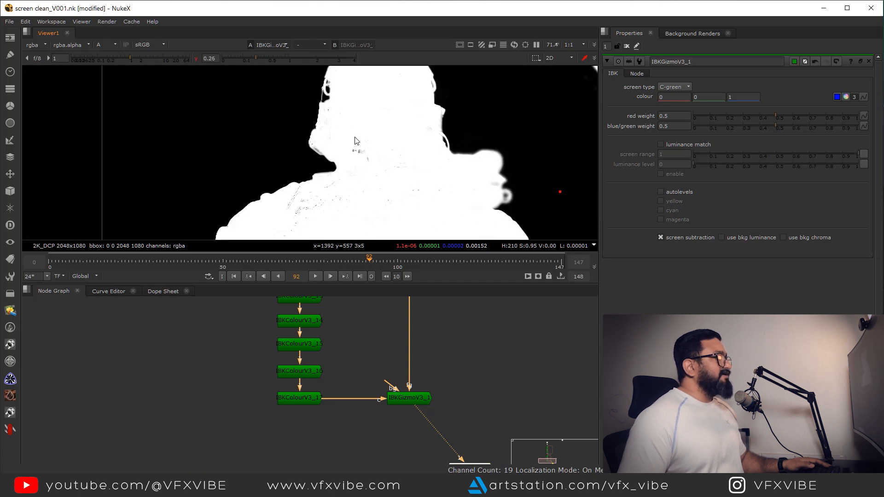
{"action": "middle_click_drag", "start_coordinate": [349, 132], "coordinate": [327, 115]}
{"action": "left_click_drag", "start_coordinate": [344, 183], "coordinate": [270, 207]}
{"action": "left_click_drag", "start_coordinate": [258, 201], "coordinate": [272, 225]}
{"action": "middle_click_drag", "start_coordinate": [326, 74], "coordinate": [333, 54]}
{"action": "scroll", "coordinate": [329, 78], "scroll_direction": "down", "scroll_amount": 1}
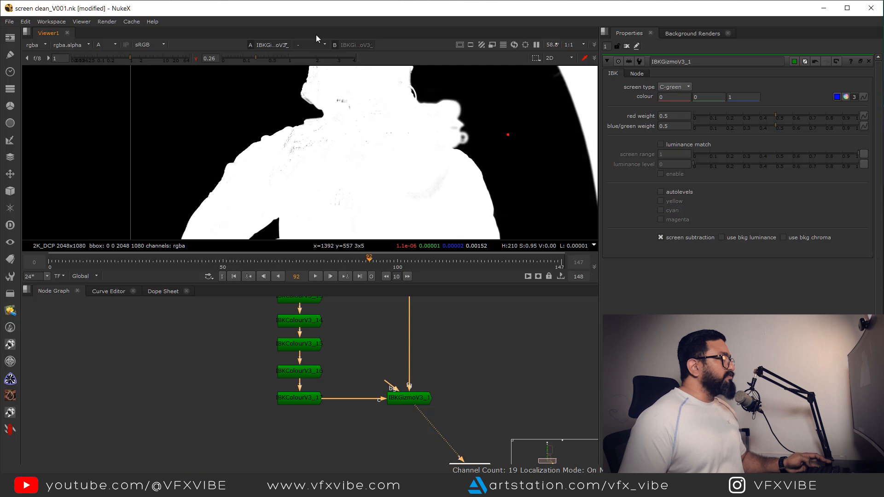
{"action": "left_click", "coordinate": [289, 57]}
Step: Add a Primatte node and connect its fg input to the Dot branch below apeScreenClean through a new corner Dot
{"action": "scroll", "coordinate": [405, 372], "scroll_direction": "down", "scroll_amount": 5}
{"action": "scroll", "coordinate": [405, 386], "scroll_direction": "up", "scroll_amount": 1}
{"action": "middle_click_drag", "start_coordinate": [404, 386], "coordinate": [371, 425]}
{"action": "middle_click_drag", "start_coordinate": [383, 316], "coordinate": [374, 352]}
{"action": "scroll", "coordinate": [375, 352], "scroll_direction": "down", "scroll_amount": 3}
{"action": "scroll", "coordinate": [363, 356], "scroll_direction": "up", "scroll_amount": 3}
{"action": "left_click", "coordinate": [386, 364]}
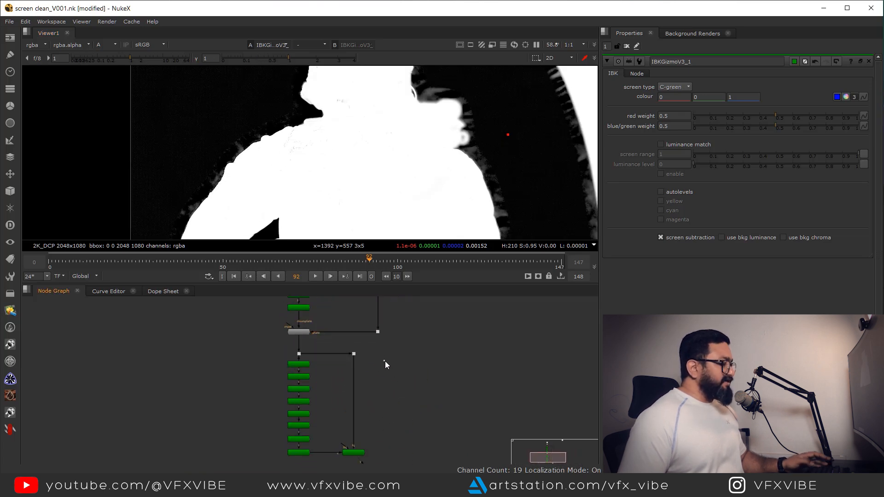
{"action": "key", "text": "Tab"}
{"action": "type", "text": "pri"}
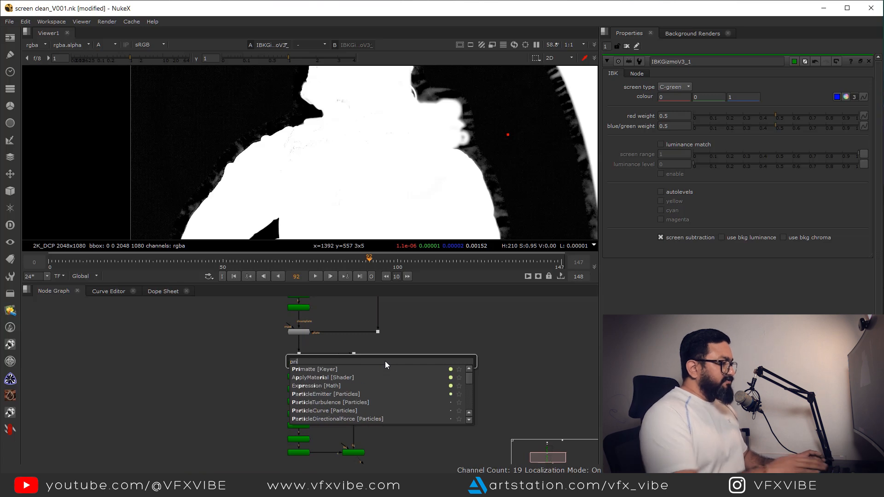
{"action": "left_click", "coordinate": [330, 369]}
{"action": "scroll", "coordinate": [389, 354], "scroll_direction": "up", "scroll_amount": 2}
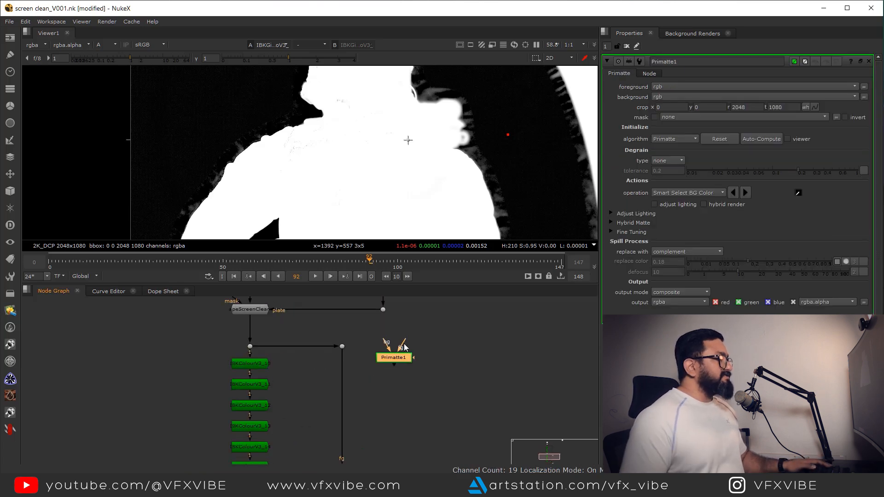
{"action": "left_click_drag", "start_coordinate": [371, 383], "coordinate": [401, 354], "text": "ctrl"}
Step: View Primatte through viewer input 1, sample the green beside the head with Smart Select BG Color, and display the alpha
{"action": "middle_click_drag", "start_coordinate": [407, 421], "coordinate": [394, 386]}
{"action": "left_click", "coordinate": [392, 391]}
{"action": "key", "text": "1"}
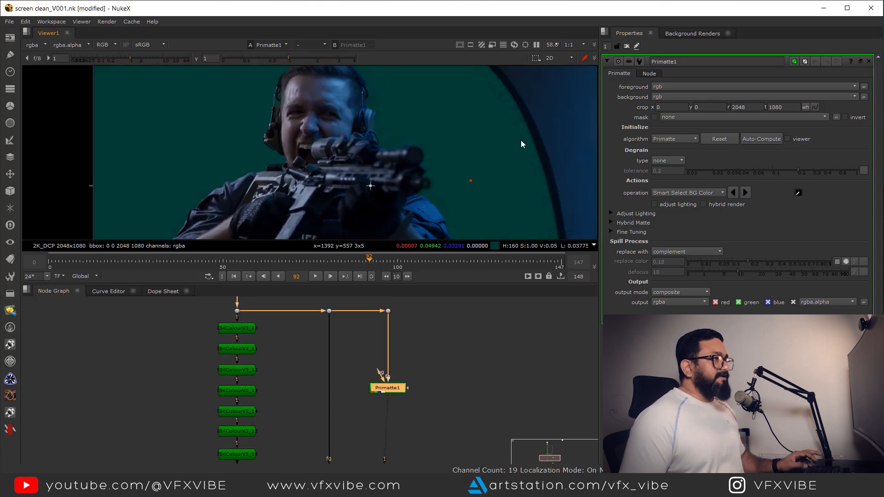
{"action": "left_click_drag", "start_coordinate": [427, 112], "coordinate": [432, 117], "text": "ctrl+shift"}
{"action": "middle_click_drag", "start_coordinate": [438, 173], "coordinate": [464, 167]}
{"action": "key", "text": "a"}
Step: Try to sample the grey patch beside the actor's shoulder and rifle with Smart Select BG Color
{"action": "middle_click_drag", "start_coordinate": [467, 199], "coordinate": [397, 160]}
{"action": "scroll", "coordinate": [397, 160], "scroll_direction": "up", "scroll_amount": 5}
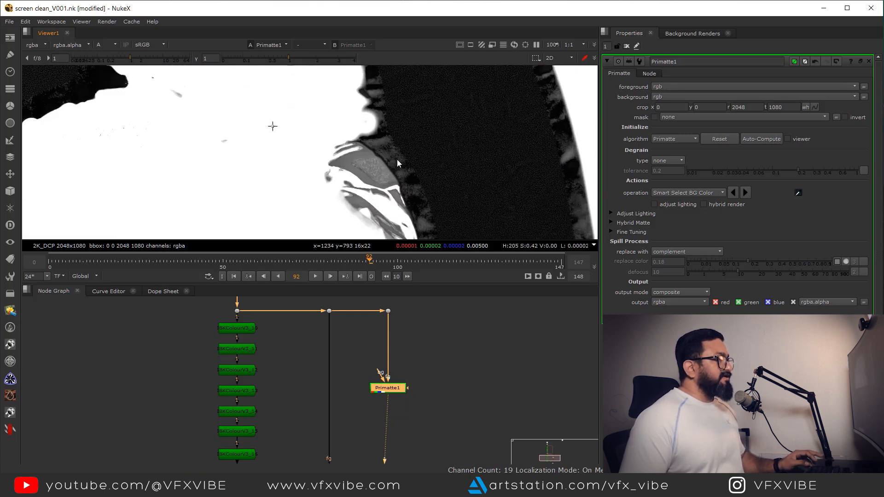
{"action": "left_click_drag", "start_coordinate": [390, 144], "coordinate": [392, 149], "text": "ctrl+shift"}
{"action": "scroll", "coordinate": [399, 155], "scroll_direction": "down", "scroll_amount": 5}
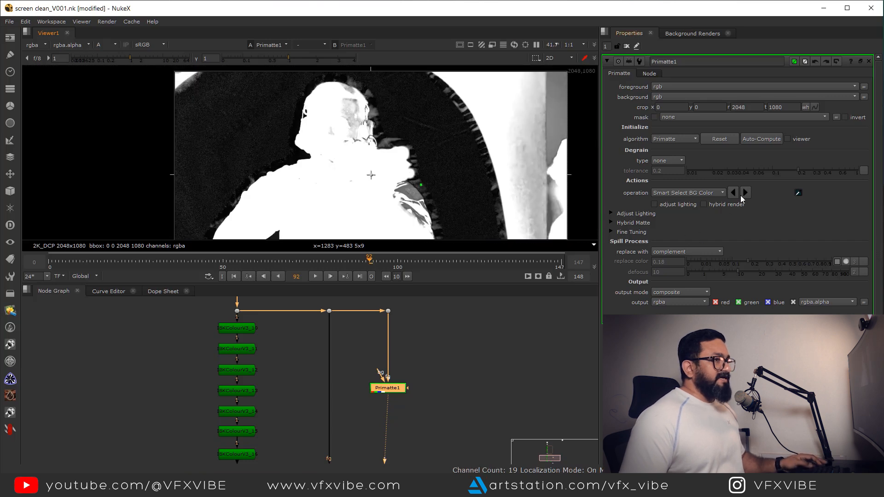
Step: Switch Primatte's operation to Clean BG Noise and sample the grey patches above and beyond the rifle at frame 92
{"action": "scroll", "coordinate": [395, 122], "scroll_direction": "up", "scroll_amount": 5}
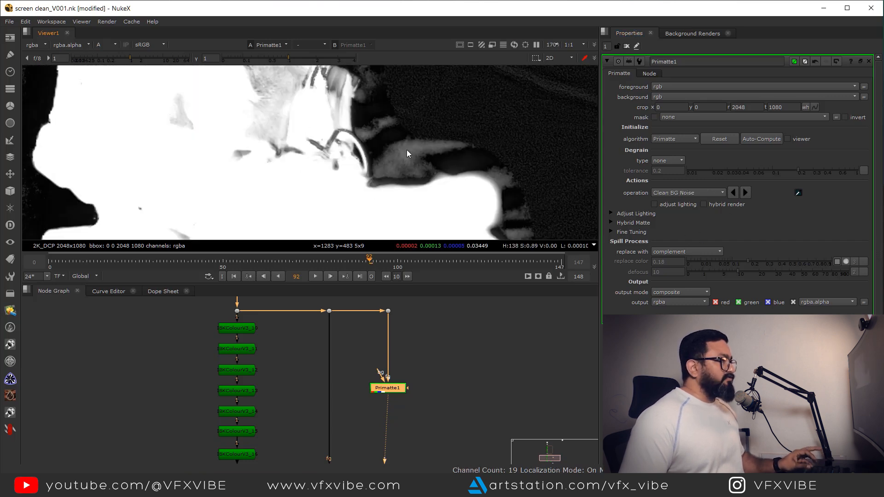
{"action": "left_click_drag", "start_coordinate": [403, 148], "coordinate": [408, 154], "text": "ctrl+shift"}
{"action": "left_click_drag", "start_coordinate": [434, 113], "coordinate": [456, 133], "text": "ctrl+shift"}
{"action": "left_click_drag", "start_coordinate": [502, 155], "coordinate": [516, 184], "text": "ctrl+shift"}
Step: Advance to frame 94, sampling the remaining background noise beside the face and headset with Clean BG Noise along the way
{"action": "scroll", "coordinate": [428, 141], "scroll_direction": "down", "scroll_amount": 1}
{"action": "key", "text": "Right"}
{"action": "left_click_drag", "start_coordinate": [387, 118], "coordinate": [395, 128], "text": "ctrl+shift"}
{"action": "scroll", "coordinate": [417, 120], "scroll_direction": "down", "scroll_amount": 1}
{"action": "key", "text": "Right"}
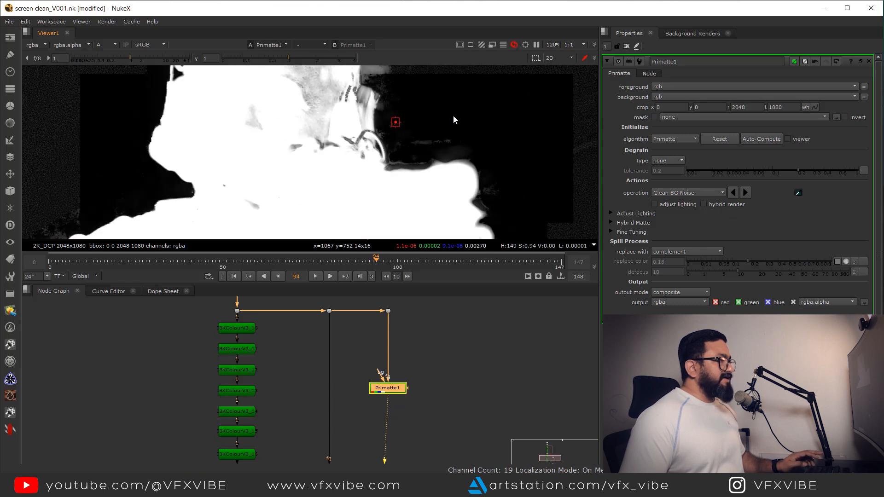
{"action": "middle_click_drag", "start_coordinate": [453, 115], "coordinate": [442, 174]}
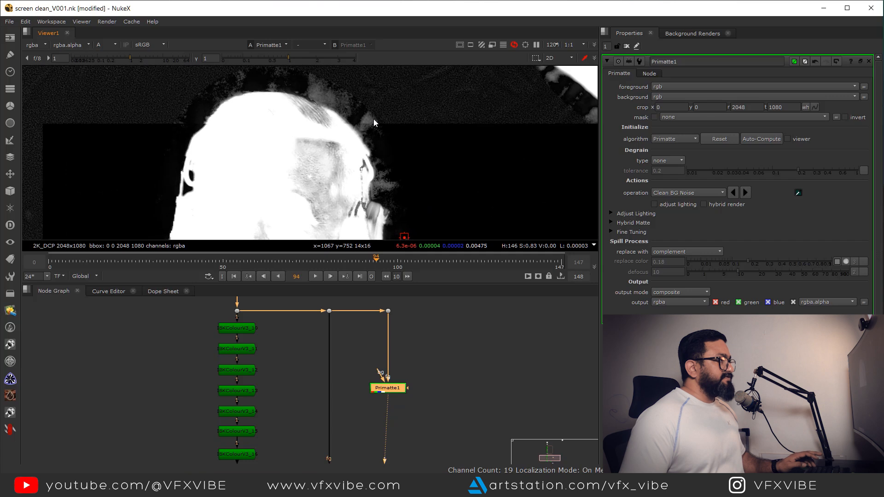
{"action": "left_click_drag", "start_coordinate": [366, 117], "coordinate": [370, 123], "text": "ctrl+shift"}
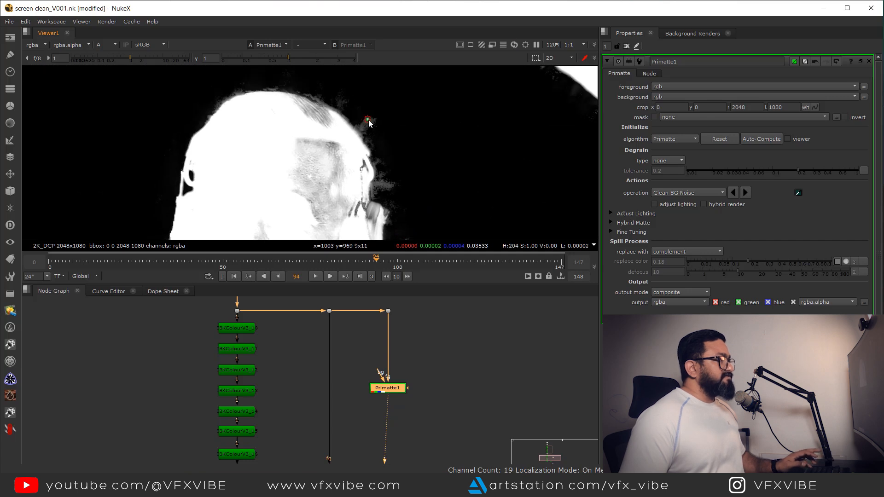
{"action": "scroll", "coordinate": [397, 188], "scroll_direction": "down", "scroll_amount": 8}
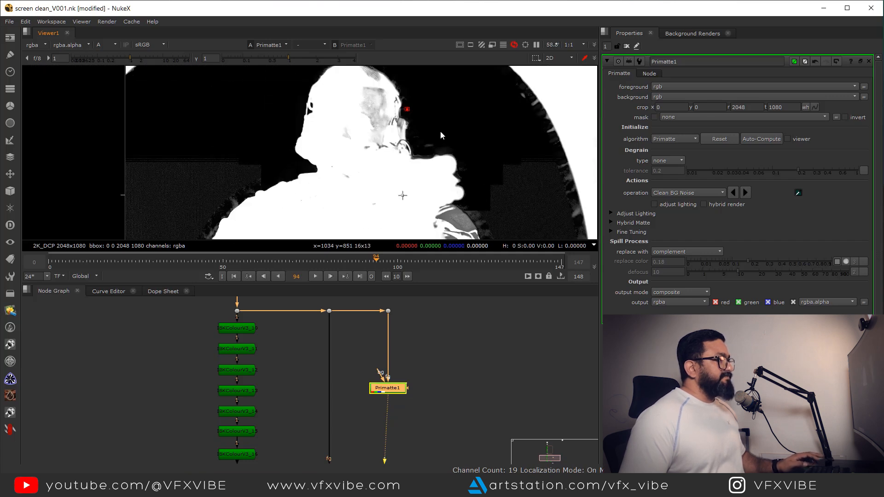
Step: Switch Primatte's operation to Clean FG Noise and sample the grey patch on the actor's face
{"action": "middle_click_drag", "start_coordinate": [404, 166], "coordinate": [368, 132]}
{"action": "left_click", "coordinate": [746, 192]}
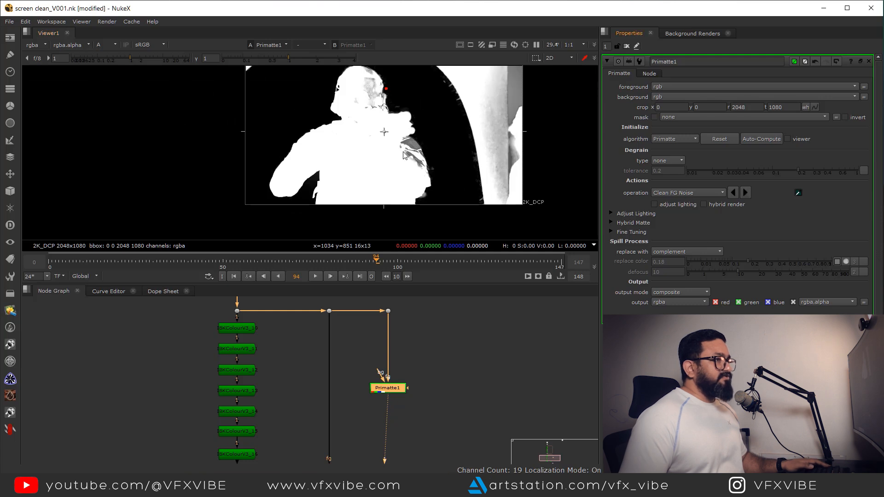
{"action": "scroll", "coordinate": [389, 116], "scroll_direction": "up", "scroll_amount": 8}
{"action": "left_click_drag", "start_coordinate": [410, 113], "coordinate": [442, 157], "text": "ctrl+shift"}
{"action": "middle_click_drag", "start_coordinate": [410, 134], "coordinate": [396, 69]}
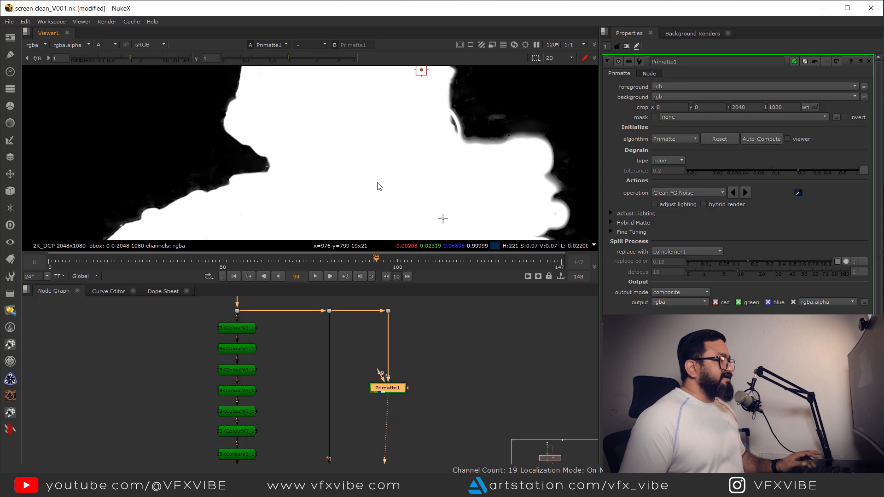
Step: Lower the viewer gamma to 0.23, sample the dark specks on the shoulder with Clean FG Noise, and reset the gamma
{"action": "scroll", "coordinate": [381, 186], "scroll_direction": "down", "scroll_amount": 5}
{"action": "middle_click_drag", "start_coordinate": [383, 196], "coordinate": [390, 135]}
{"action": "left_click_drag", "start_coordinate": [286, 57], "coordinate": [254, 60]}
{"action": "scroll", "coordinate": [318, 152], "scroll_direction": "up", "scroll_amount": 8}
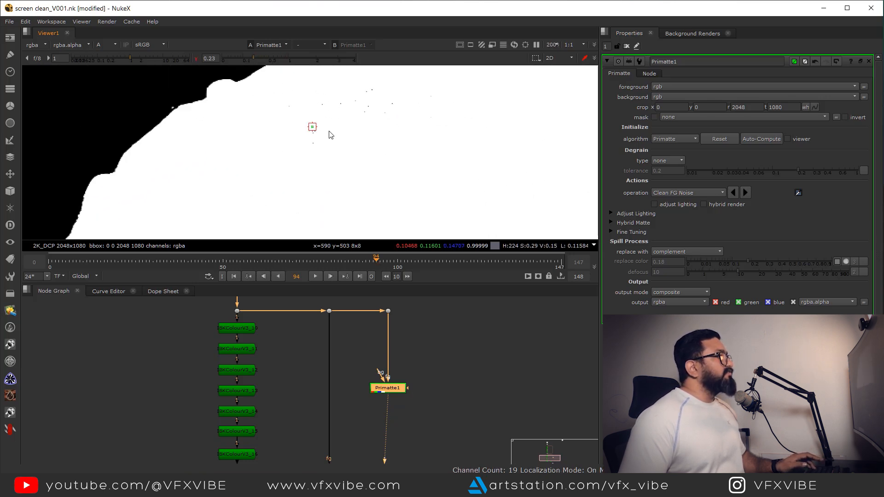
{"action": "left_click_drag", "start_coordinate": [360, 85], "coordinate": [386, 111], "text": "ctrl+shift"}
{"action": "scroll", "coordinate": [369, 120], "scroll_direction": "down", "scroll_amount": 5}
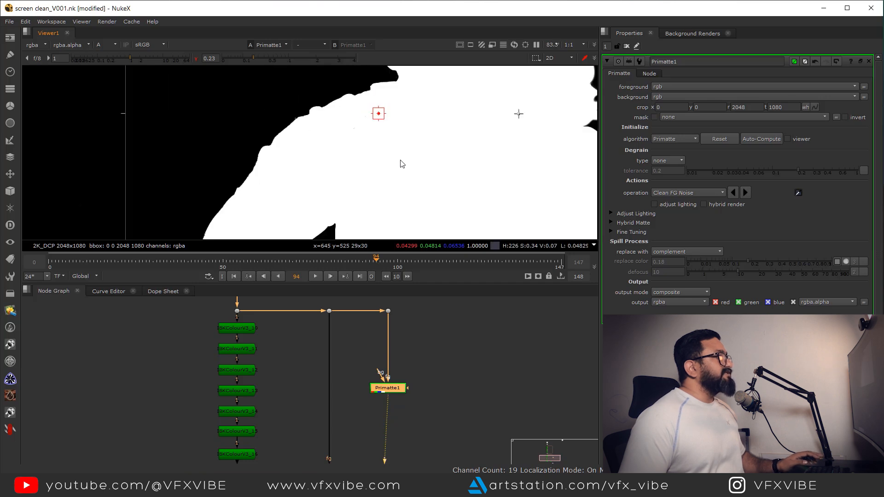
{"action": "scroll", "coordinate": [402, 164], "scroll_direction": "down", "scroll_amount": 6}
{"action": "left_click", "coordinate": [279, 60], "text": "ctrl"}
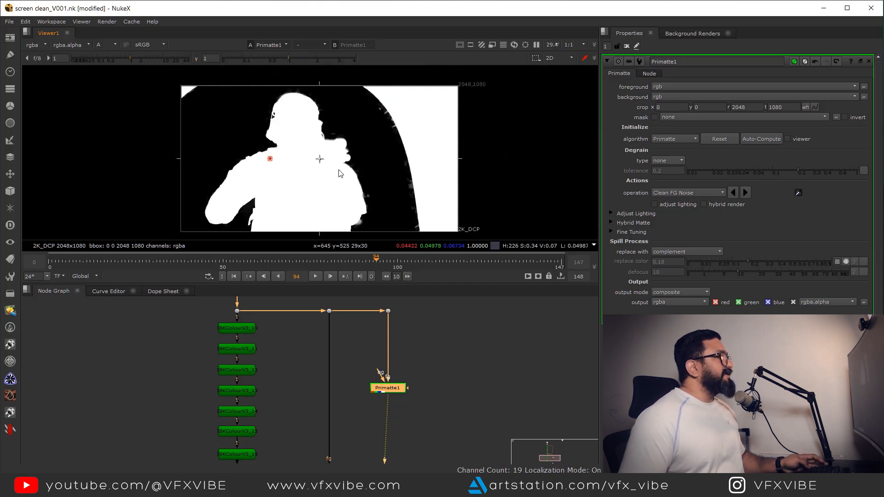
Step: Display the Primatte result in colour with the whole actor in view
{"action": "scroll", "coordinate": [368, 159], "scroll_direction": "down", "scroll_amount": 4}
{"action": "middle_click_drag", "start_coordinate": [332, 188], "coordinate": [350, 165]}
{"action": "scroll", "coordinate": [350, 166], "scroll_direction": "up", "scroll_amount": 4}
{"action": "key", "text": "a"}
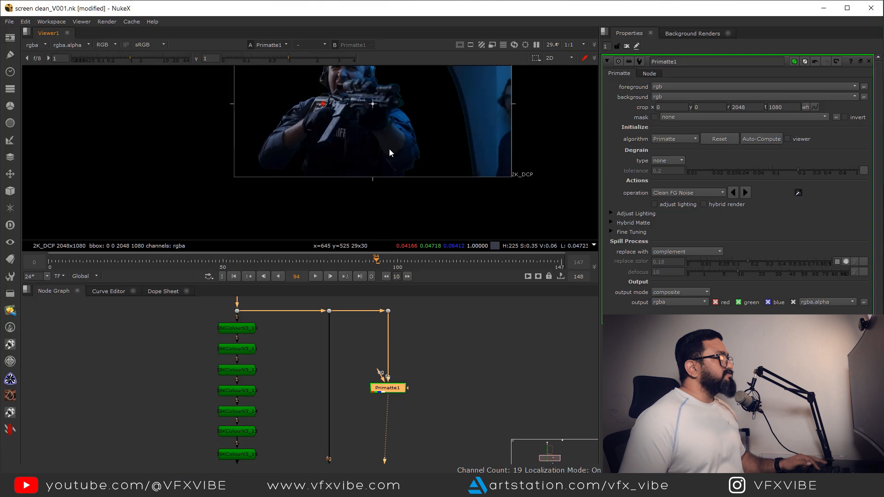
Step: Move the Viewer node out of the way and add a ChannelMerge node below the IBKGizmo
{"action": "scroll", "coordinate": [398, 357], "scroll_direction": "down", "scroll_amount": 5}
{"action": "middle_click_drag", "start_coordinate": [395, 438], "coordinate": [393, 371]}
{"action": "scroll", "coordinate": [393, 371], "scroll_direction": "up", "scroll_amount": 4}
{"action": "left_click_drag", "start_coordinate": [391, 358], "coordinate": [444, 388]}
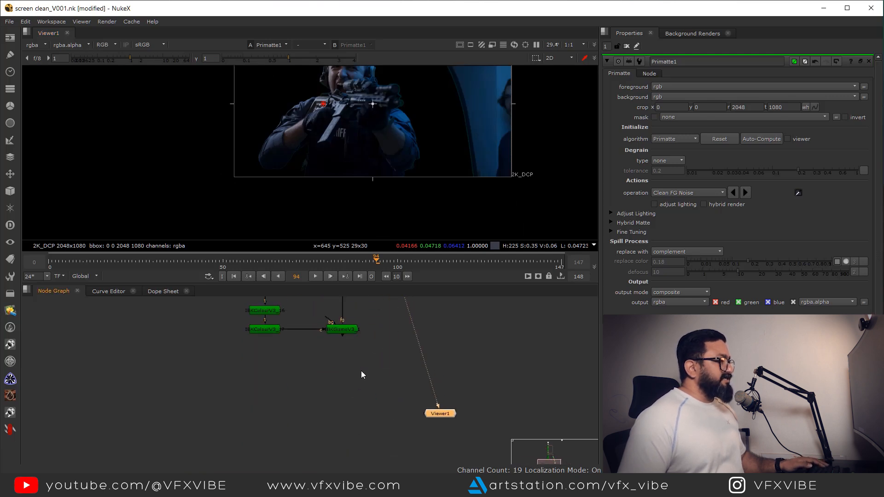
{"action": "key", "text": "Tab"}
{"action": "type", "text": "channe"}
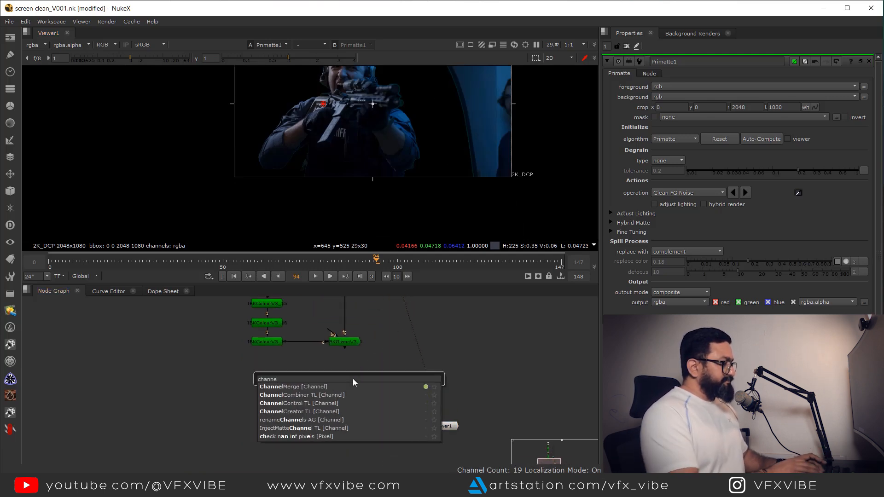
{"action": "key", "text": "Return"}
{"action": "scroll", "coordinate": [364, 374], "scroll_direction": "up", "scroll_amount": 2}
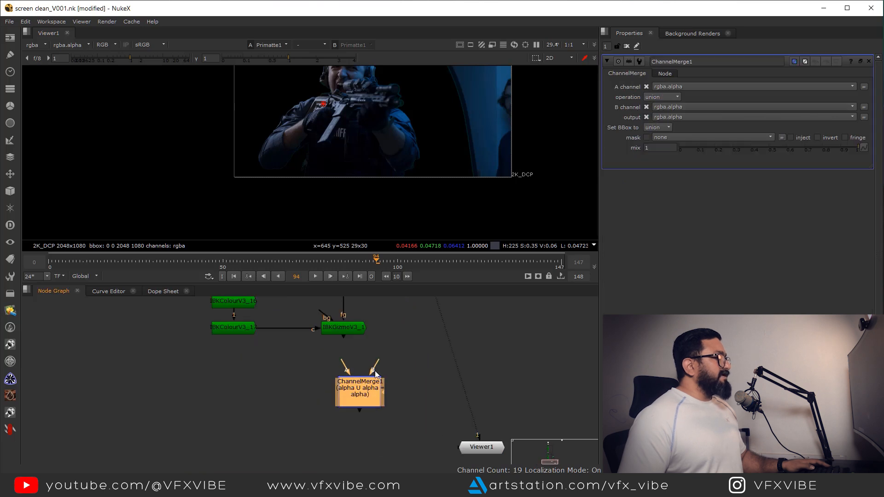
Step: Connect ChannelMerge1's B input to the IBKGizmo and its A input to Primatte1, routing the Primatte connection through a dot
{"action": "left_click_drag", "start_coordinate": [362, 395], "coordinate": [341, 424]}
{"action": "scroll", "coordinate": [347, 422], "scroll_direction": "down", "scroll_amount": 3}
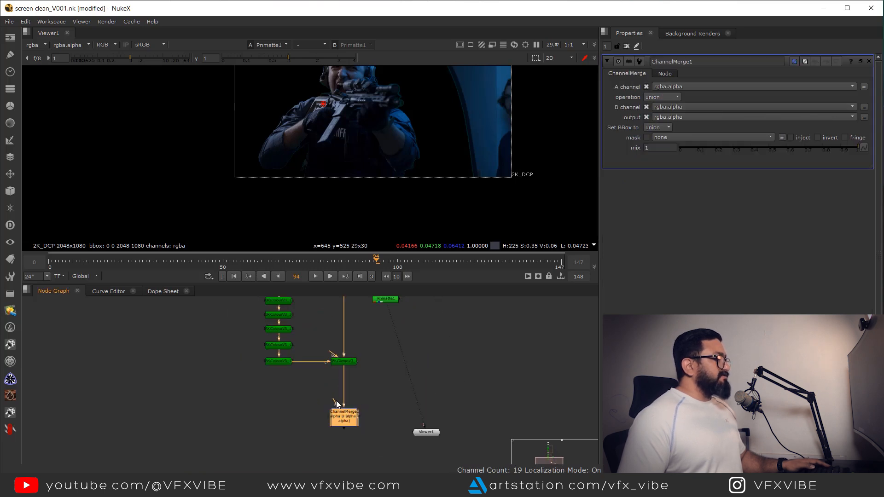
{"action": "left_click_drag", "start_coordinate": [392, 308], "coordinate": [392, 300]}
{"action": "left_click", "coordinate": [383, 379]}
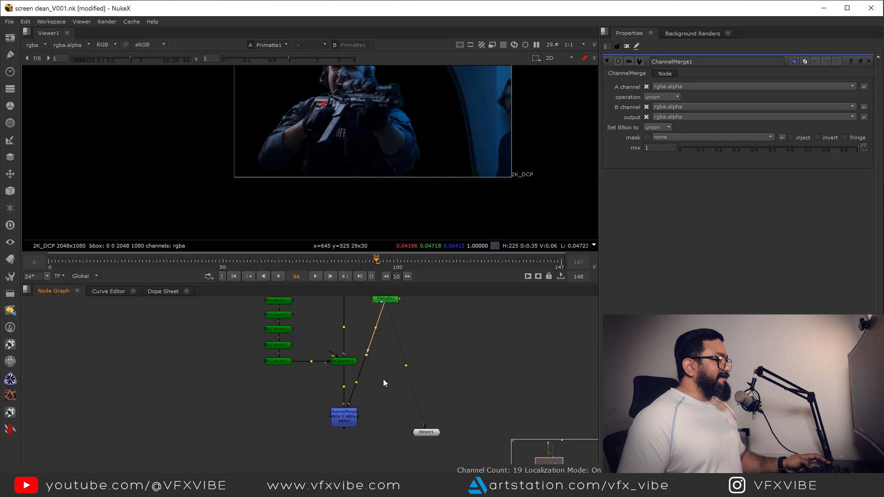
{"action": "left_click_drag", "start_coordinate": [391, 421], "coordinate": [386, 419], "text": "ctrl"}
Step: Compare the alphas of the IBKGizmo on viewer input 1 and ChannelMerge1 on viewer input 2
{"action": "scroll", "coordinate": [383, 419], "scroll_direction": "down", "scroll_amount": 2}
{"action": "scroll", "coordinate": [363, 416], "scroll_direction": "up", "scroll_amount": 4}
{"action": "left_click", "coordinate": [355, 416]}
{"action": "key", "text": "1"}
{"action": "key", "text": "a"}
{"action": "scroll", "coordinate": [363, 161], "scroll_direction": "up", "scroll_amount": 4}
{"action": "left_click", "coordinate": [347, 336]}
{"action": "key", "text": "1"}
{"action": "scroll", "coordinate": [322, 193], "scroll_direction": "up", "scroll_amount": 3}
{"action": "left_click", "coordinate": [349, 418]}
{"action": "key", "text": "2"}
{"action": "key", "text": "1"}
{"action": "key", "text": "2"}
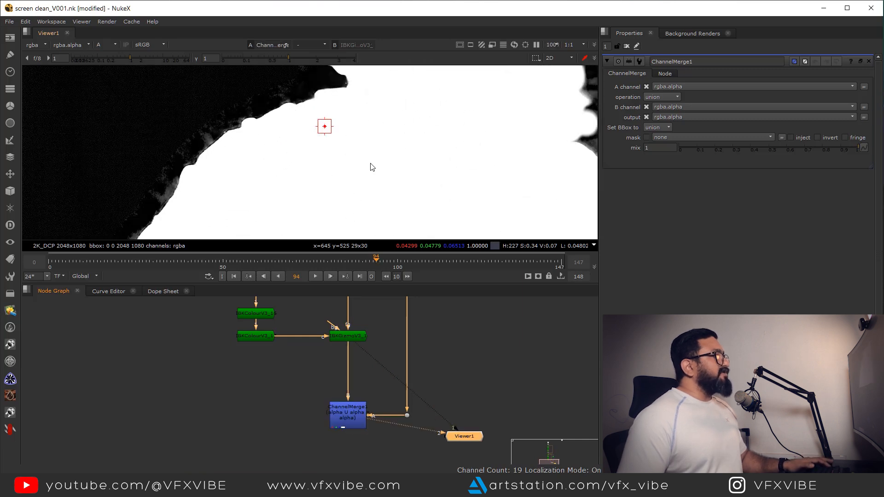
Step: View Primatte1 through viewer input 1, toggling between its alpha and colour
{"action": "scroll", "coordinate": [393, 161], "scroll_direction": "down", "scroll_amount": 6}
{"action": "middle_click_drag", "start_coordinate": [415, 151], "coordinate": [410, 165]}
{"action": "middle_click_drag", "start_coordinate": [385, 327], "coordinate": [370, 410]}
{"action": "scroll", "coordinate": [400, 350], "scroll_direction": "up", "scroll_amount": 1}
{"action": "left_click", "coordinate": [403, 329]}
{"action": "key", "text": "1"}
{"action": "key", "text": "a"}
{"action": "key", "text": "a"}
{"action": "key", "text": "a"}
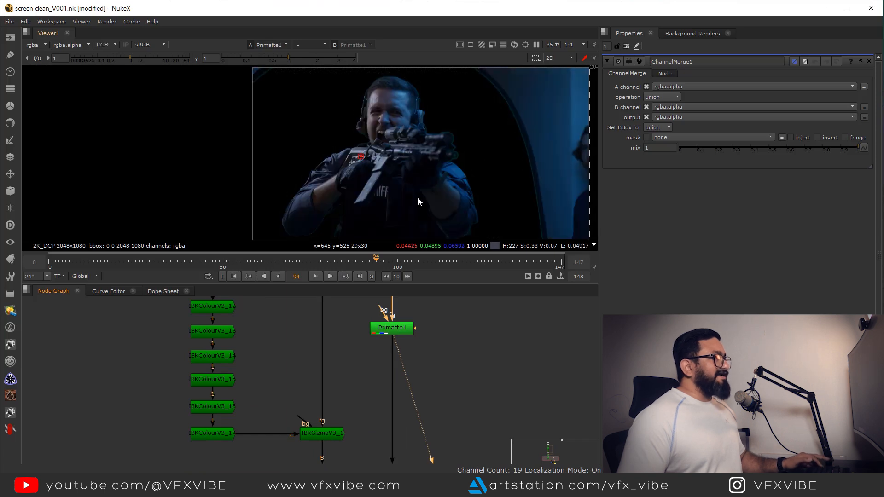
Step: View ChannelMerge1 in colour through viewer input 1
{"action": "scroll", "coordinate": [413, 355], "scroll_direction": "down", "scroll_amount": 3}
{"action": "middle_click_drag", "start_coordinate": [374, 443], "coordinate": [356, 380]}
{"action": "scroll", "coordinate": [356, 379], "scroll_direction": "up", "scroll_amount": 2}
{"action": "left_click", "coordinate": [356, 380]}
{"action": "key", "text": "1"}
Step: Add a Constant node beside the keying branches and set its color to 0.25
{"action": "scroll", "coordinate": [447, 386], "scroll_direction": "down", "scroll_amount": 4}
{"action": "middle_click_drag", "start_coordinate": [442, 396], "coordinate": [390, 429]}
{"action": "left_click", "coordinate": [10, 37]}
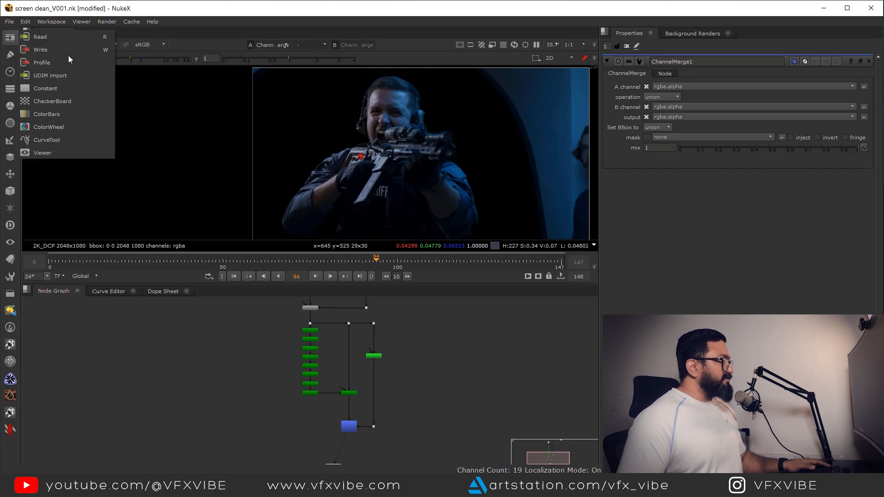
{"action": "left_click", "coordinate": [47, 87]}
{"action": "scroll", "coordinate": [466, 372], "scroll_direction": "up", "scroll_amount": 2}
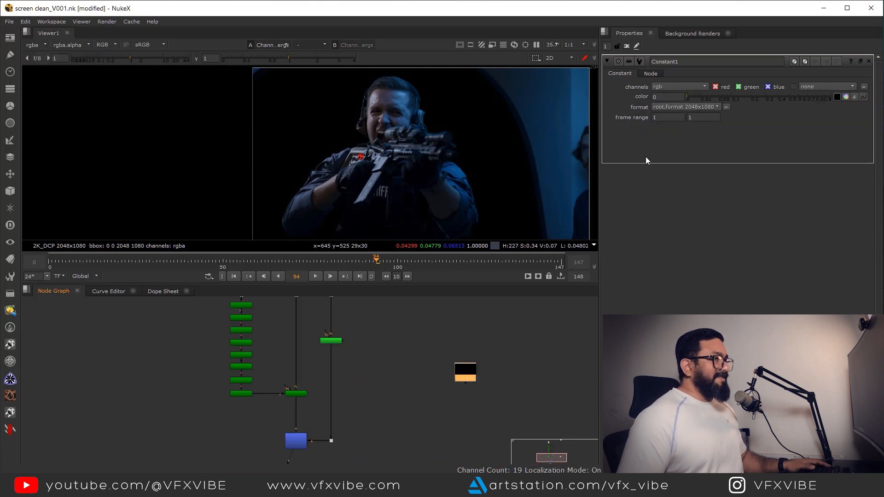
{"action": "left_click_drag", "start_coordinate": [722, 98], "coordinate": [758, 102]}
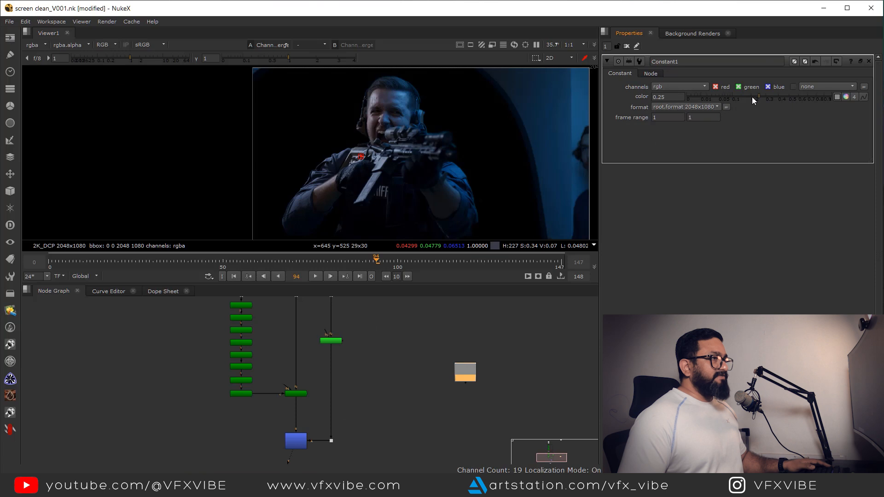
Step: Add a Merge node set to over, combining ChannelMerge1 with the Constant background, and display it in the viewer
{"action": "middle_click_drag", "start_coordinate": [364, 442], "coordinate": [382, 355]}
{"action": "left_click", "coordinate": [349, 406]}
{"action": "key", "text": "m"}
{"action": "scroll", "coordinate": [378, 368], "scroll_direction": "down", "scroll_amount": 1}
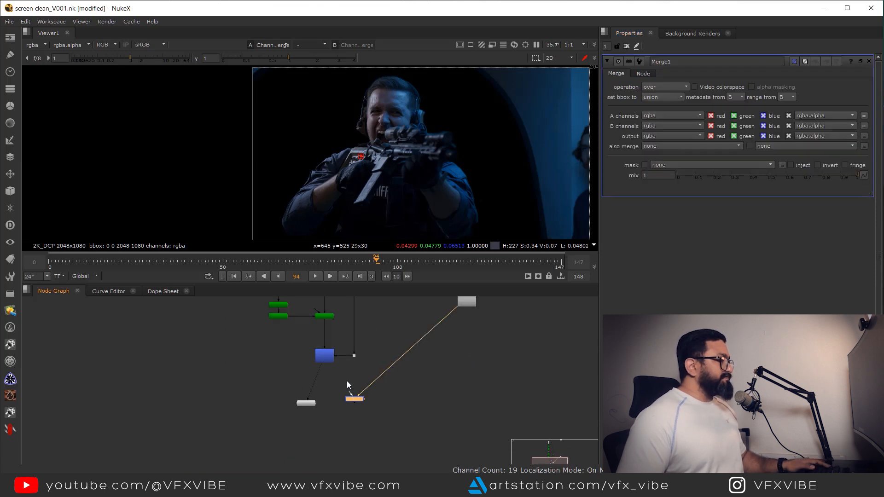
{"action": "left_click_drag", "start_coordinate": [343, 404], "coordinate": [326, 413]}
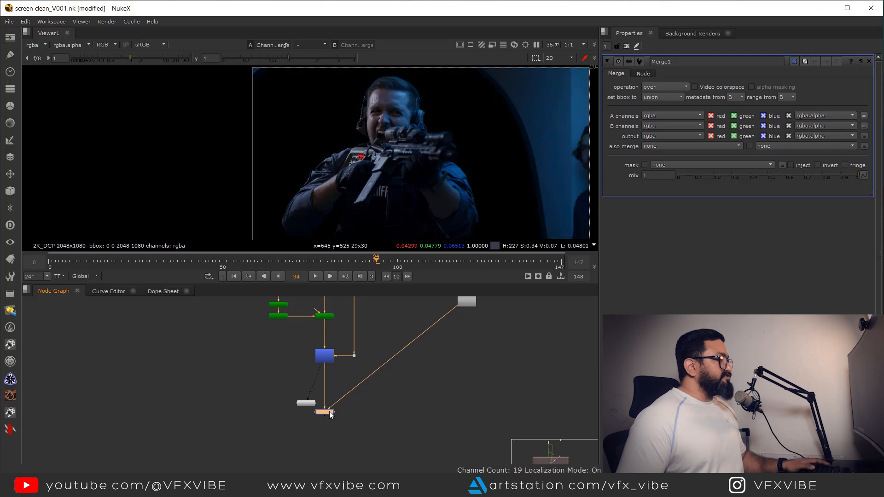
{"action": "key", "text": "2"}
Step: Examine the keyed edges around the hair, headset and rifle against the grey background
{"action": "middle_click_drag", "start_coordinate": [401, 88], "coordinate": [393, 140]}
{"action": "scroll", "coordinate": [394, 139], "scroll_direction": "up", "scroll_amount": 4}
{"action": "scroll", "coordinate": [387, 121], "scroll_direction": "up", "scroll_amount": 4}
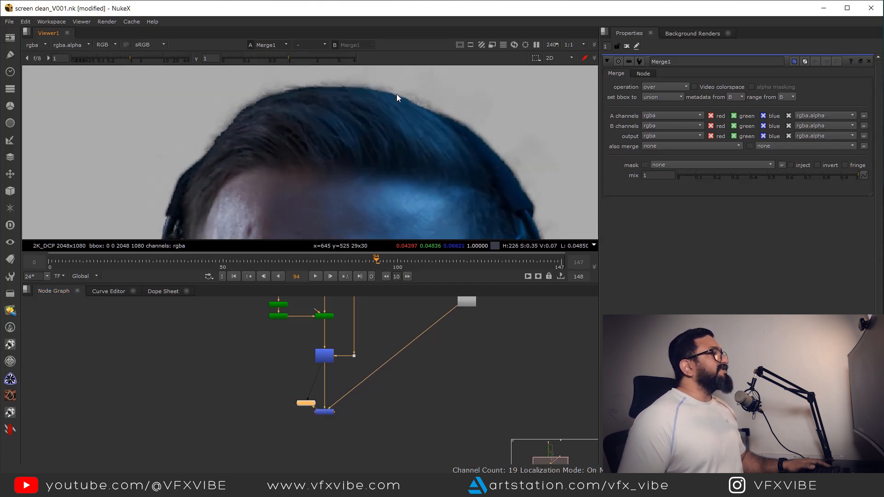
{"action": "scroll", "coordinate": [401, 98], "scroll_direction": "up", "scroll_amount": 2}
{"action": "scroll", "coordinate": [391, 95], "scroll_direction": "down", "scroll_amount": 3}
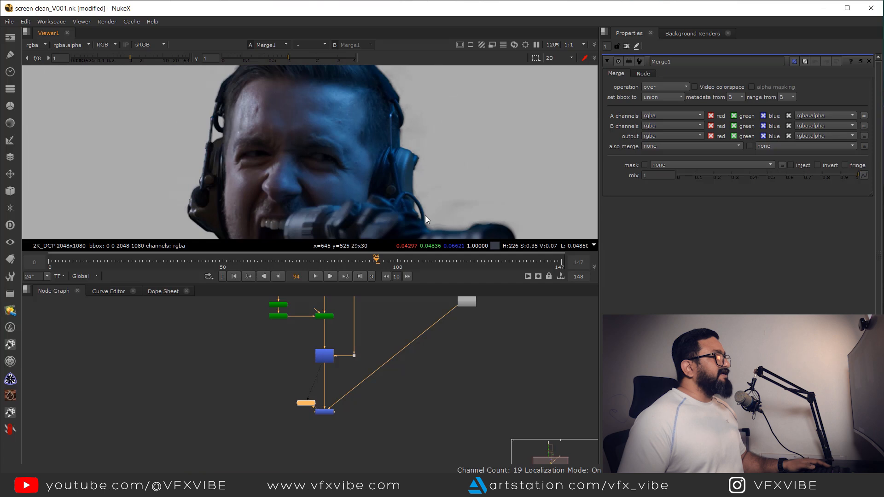
Step: Add an Erode (fast) node and insert it directly below Primatte1
{"action": "middle_click_drag", "start_coordinate": [406, 319], "coordinate": [412, 431]}
{"action": "middle_click_drag", "start_coordinate": [373, 390], "coordinate": [373, 416]}
{"action": "scroll", "coordinate": [374, 416], "scroll_direction": "up", "scroll_amount": 3}
{"action": "left_click_drag", "start_coordinate": [388, 406], "coordinate": [388, 403]}
{"action": "left_click", "coordinate": [420, 394]}
{"action": "key", "text": "Tab"}
{"action": "type", "text": "ero"}
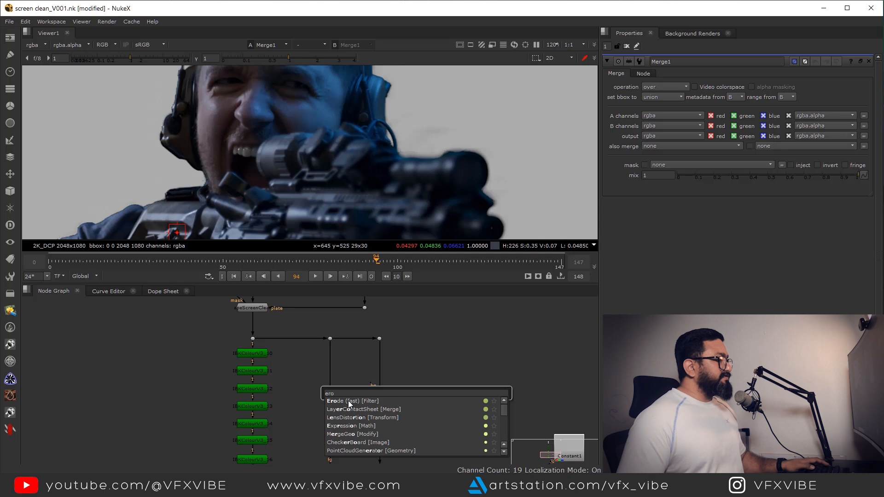
{"action": "left_click", "coordinate": [371, 400]}
{"action": "scroll", "coordinate": [407, 394], "scroll_direction": "up", "scroll_amount": 2}
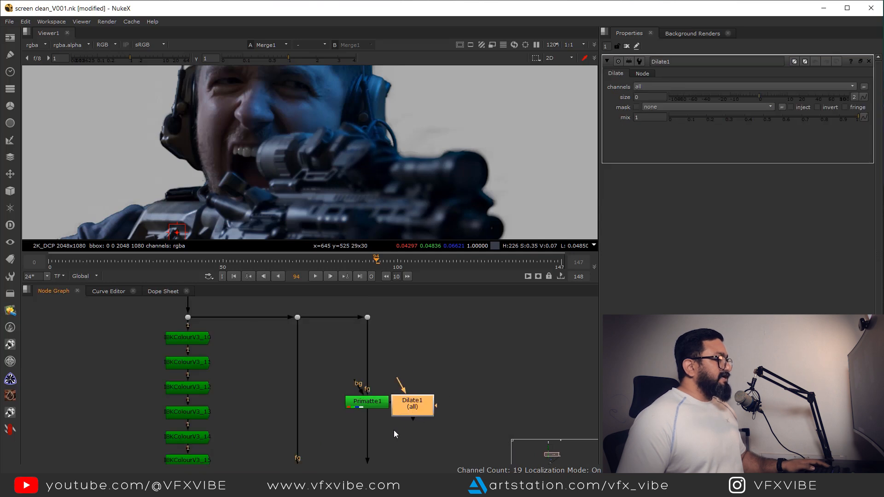
Step: Display Dilate1's alpha through viewer input 1 and shrink the matte with a small negative size
{"action": "key", "text": "a"}
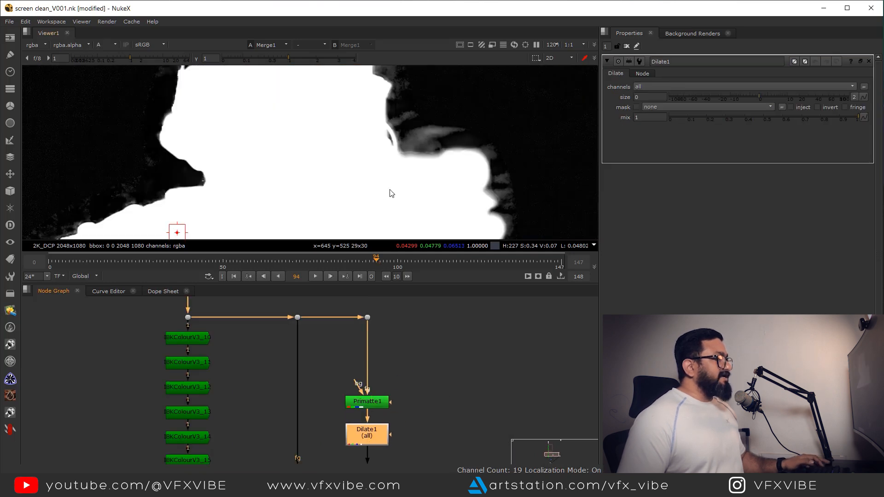
{"action": "key", "text": "1"}
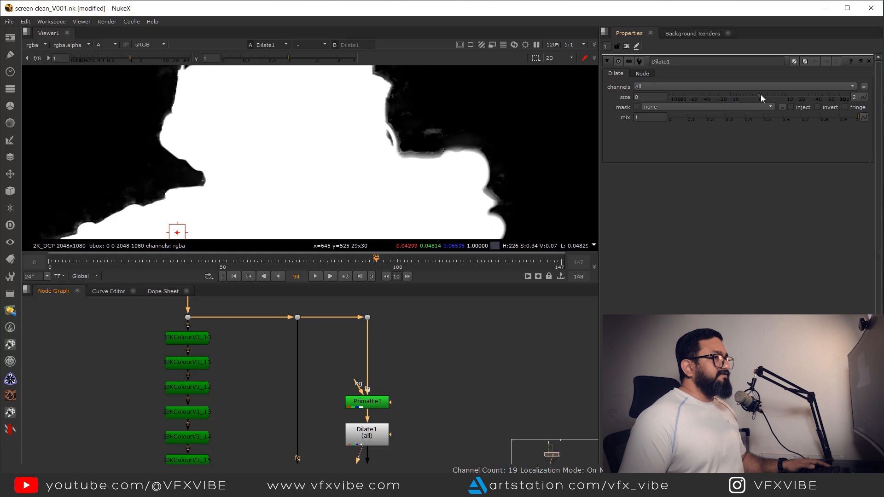
{"action": "left_click_drag", "start_coordinate": [756, 97], "coordinate": [741, 97]}
Step: Add an EdgeBlur node below Dilate1 and set its size to 5.2
{"action": "scroll", "coordinate": [406, 397], "scroll_direction": "down", "scroll_amount": 2}
{"action": "key", "text": "Tab"}
{"action": "type", "text": "edge"}
{"action": "key", "text": "Return"}
{"action": "scroll", "coordinate": [396, 398], "scroll_direction": "up", "scroll_amount": 2}
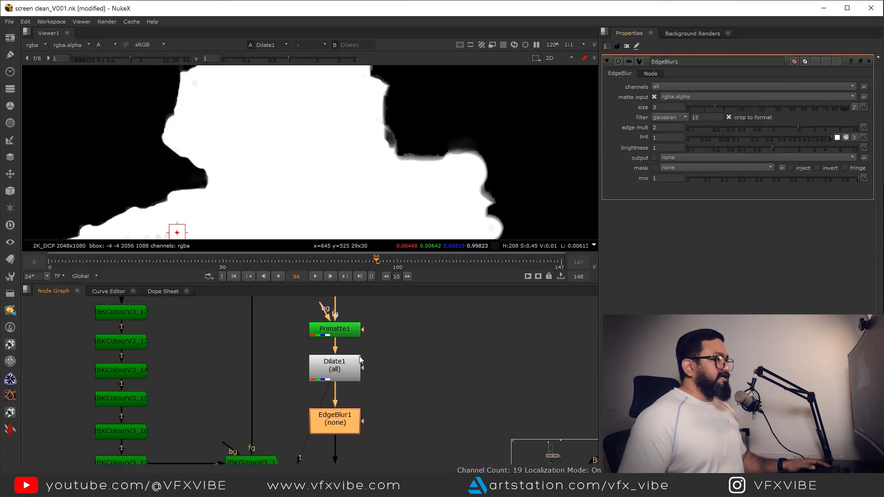
{"action": "left_click_drag", "start_coordinate": [714, 107], "coordinate": [724, 108]}
Step: View Merge1 in colour through viewer input 1 and examine the hair edge up close
{"action": "scroll", "coordinate": [358, 425], "scroll_direction": "down", "scroll_amount": 3}
{"action": "left_click", "coordinate": [306, 390]}
{"action": "key", "text": "1"}
{"action": "key", "text": "a"}
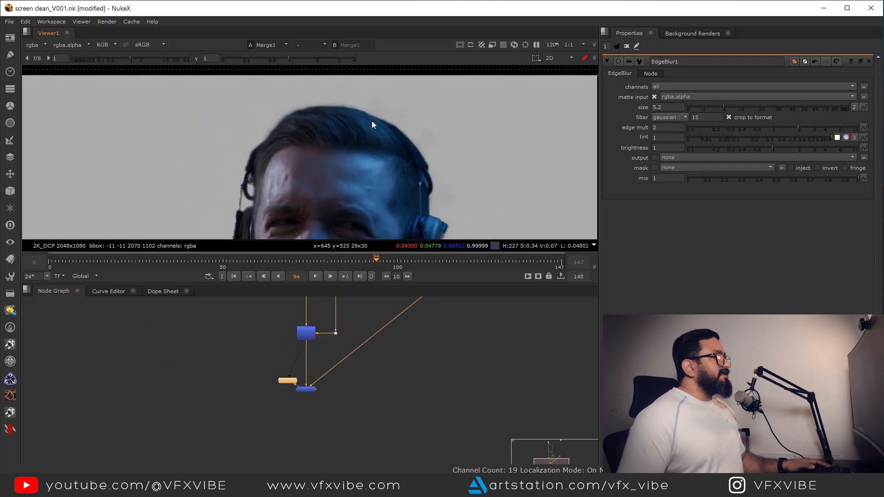
{"action": "scroll", "coordinate": [372, 121], "scroll_direction": "up", "scroll_amount": 8}
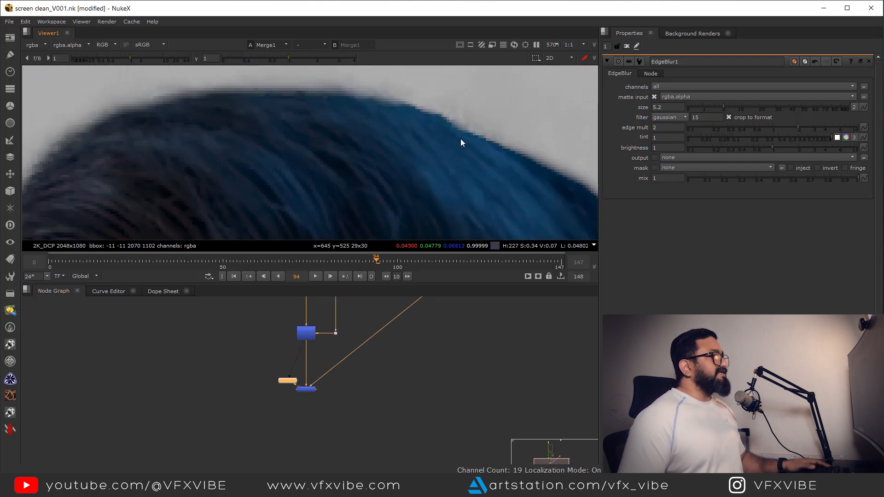
{"action": "scroll", "coordinate": [461, 142], "scroll_direction": "down", "scroll_amount": 8}
Step: Go to frame 0 and examine the merged key around the actor's head and headset
{"action": "left_click", "coordinate": [234, 277]}
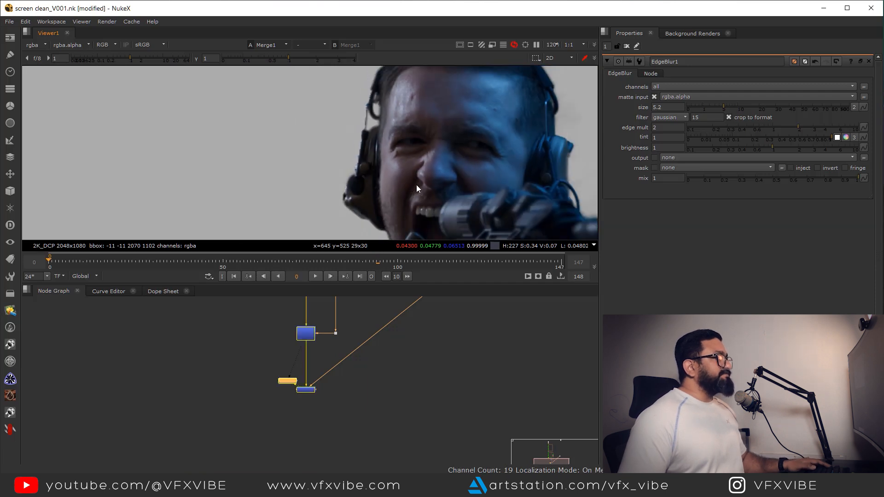
{"action": "scroll", "coordinate": [417, 184], "scroll_direction": "down", "scroll_amount": 4}
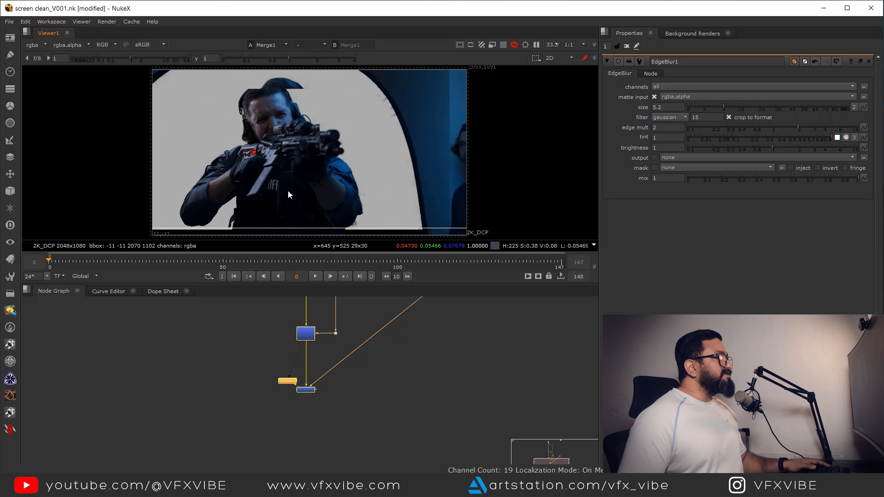
{"action": "middle_click_drag", "start_coordinate": [313, 196], "coordinate": [379, 197]}
{"action": "scroll", "coordinate": [361, 235], "scroll_direction": "up", "scroll_amount": 2}
{"action": "scroll", "coordinate": [361, 134], "scroll_direction": "up", "scroll_amount": 5}
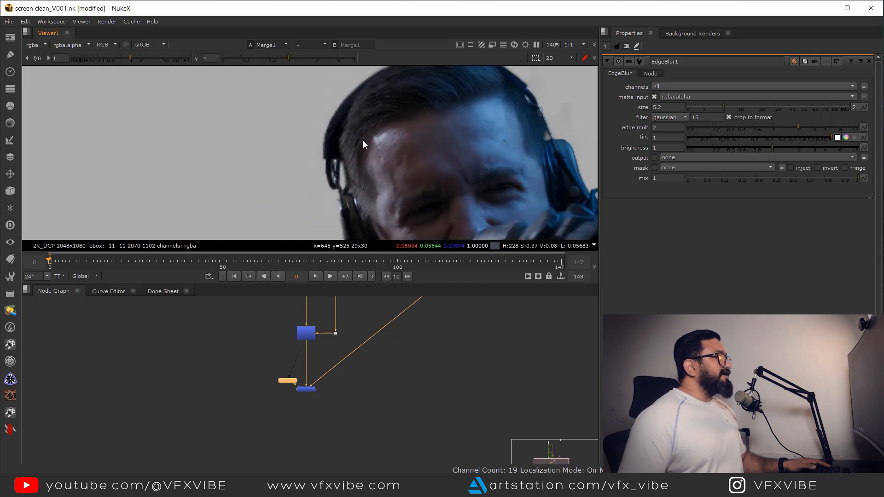
{"action": "middle_click_drag", "start_coordinate": [363, 140], "coordinate": [330, 82]}
Step: Examine the merged key's edges along the actor's shoulder, sleeve and arm at frame 0
{"action": "scroll", "coordinate": [331, 83], "scroll_direction": "down", "scroll_amount": 4}
{"action": "middle_click_drag", "start_coordinate": [362, 138], "coordinate": [410, 87]}
{"action": "scroll", "coordinate": [296, 159], "scroll_direction": "up", "scroll_amount": 6}
{"action": "scroll", "coordinate": [360, 134], "scroll_direction": "up", "scroll_amount": 4}
{"action": "scroll", "coordinate": [296, 167], "scroll_direction": "down", "scroll_amount": 4}
{"action": "middle_click_drag", "start_coordinate": [295, 167], "coordinate": [339, 116]}
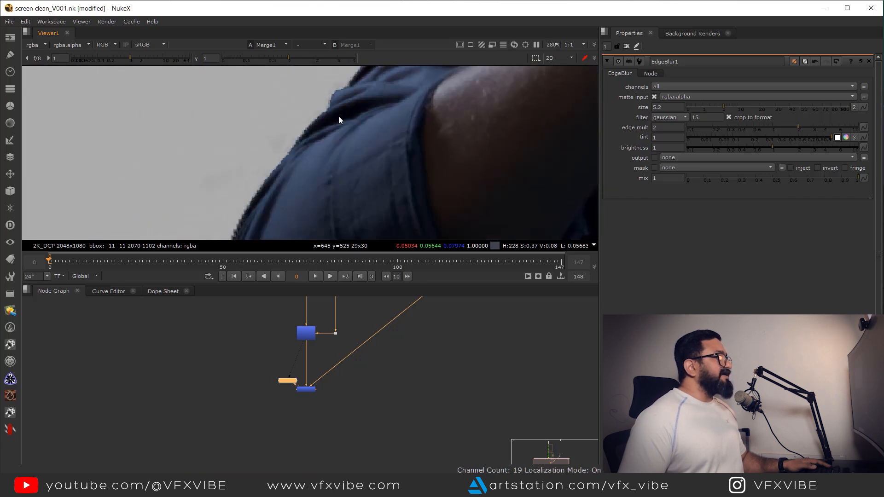
{"action": "scroll", "coordinate": [308, 171], "scroll_direction": "down", "scroll_amount": 3}
{"action": "middle_click_drag", "start_coordinate": [308, 171], "coordinate": [313, 142]}
{"action": "scroll", "coordinate": [322, 135], "scroll_direction": "up", "scroll_amount": 6}
{"action": "scroll", "coordinate": [346, 350], "scroll_direction": "down", "scroll_amount": 5}
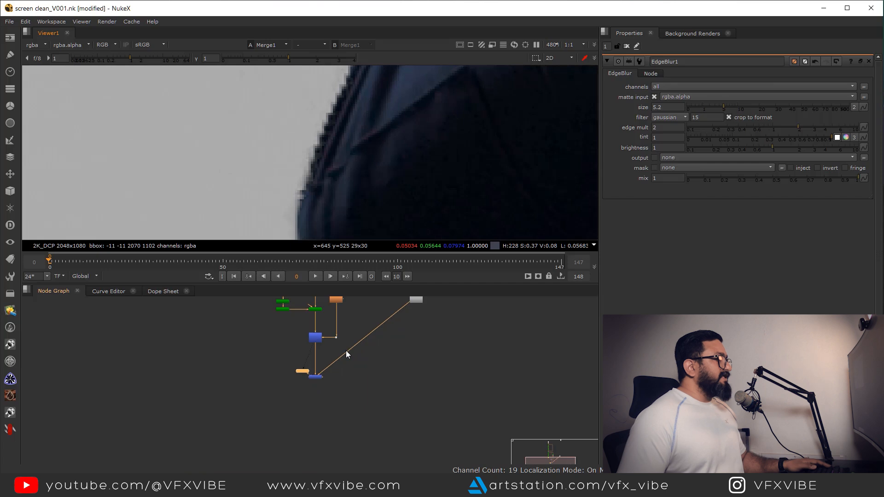
Step: Move the Constant node level with Merge1 and add a Copy node beside the keying branches
{"action": "left_click_drag", "start_coordinate": [383, 326], "coordinate": [439, 367]}
{"action": "scroll", "coordinate": [347, 354], "scroll_direction": "up", "scroll_amount": 3}
{"action": "scroll", "coordinate": [385, 350], "scroll_direction": "down", "scroll_amount": 3}
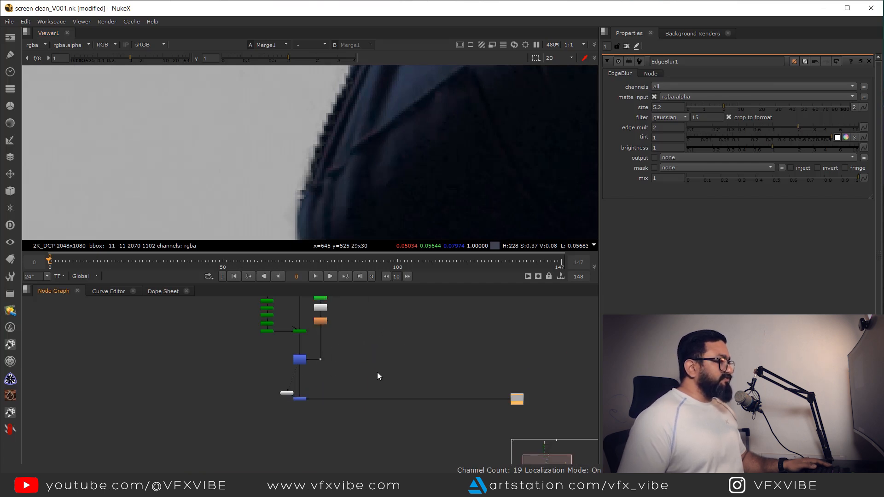
{"action": "key", "text": "k"}
{"action": "scroll", "coordinate": [387, 378], "scroll_direction": "up", "scroll_amount": 5}
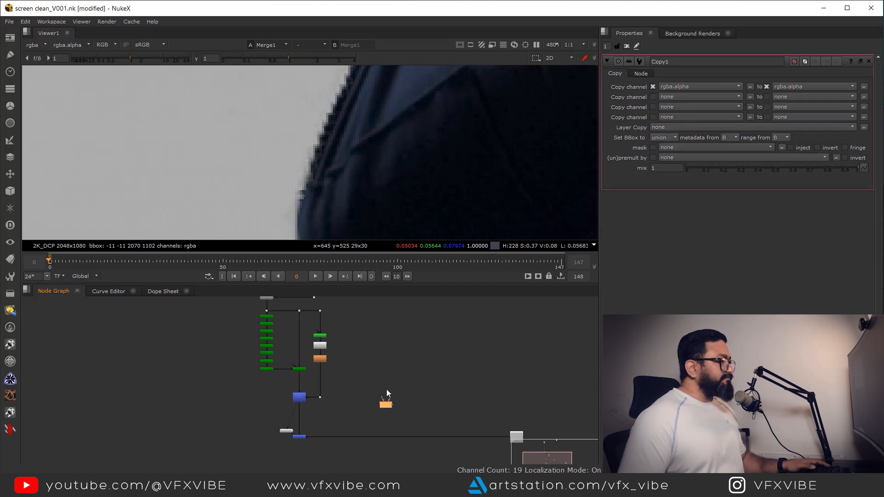
Step: Connect the Copy node's B input to the cleaned plate, routing the pipe through a new dot beside the keying branches
{"action": "left_click_drag", "start_coordinate": [395, 418], "coordinate": [297, 305]}
{"action": "left_click_drag", "start_coordinate": [341, 370], "coordinate": [392, 306], "text": "ctrl"}
{"action": "scroll", "coordinate": [389, 308], "scroll_direction": "down", "scroll_amount": 2}
{"action": "scroll", "coordinate": [383, 394], "scroll_direction": "up", "scroll_amount": 3}
Step: Connect the Copy node's A input to the ChannelMerge1 output and move the detached Merge1 out of the pipe
{"action": "left_click_drag", "start_coordinate": [380, 393], "coordinate": [248, 443]}
{"action": "scroll", "coordinate": [348, 424], "scroll_direction": "down", "scroll_amount": 3}
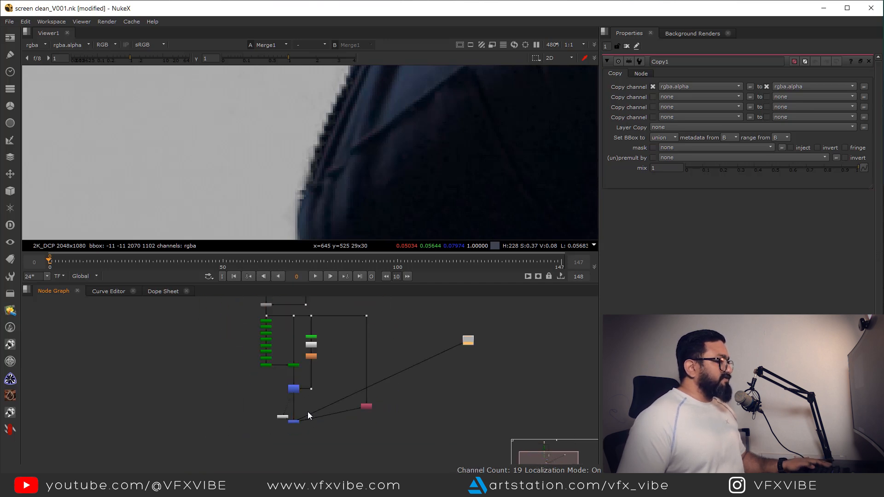
{"action": "left_click_drag", "start_coordinate": [299, 418], "coordinate": [297, 390]}
{"action": "left_click_drag", "start_coordinate": [299, 426], "coordinate": [358, 430]}
{"action": "scroll", "coordinate": [367, 409], "scroll_direction": "up", "scroll_amount": 2}
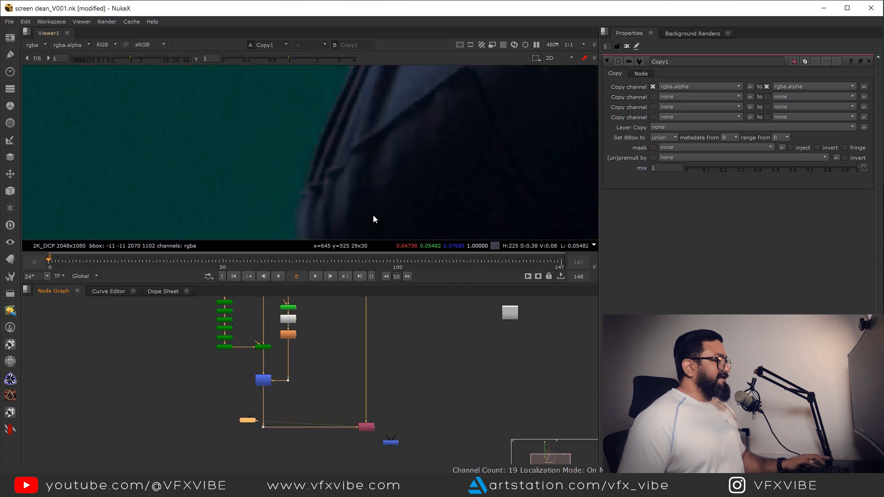
Step: Toggle between colour and alpha on Copy1 to examine the copied matte over the full frame
{"action": "key", "text": "a"}
{"action": "scroll", "coordinate": [343, 188], "scroll_direction": "down", "scroll_amount": 2}
{"action": "key", "text": "a"}
{"action": "scroll", "coordinate": [353, 177], "scroll_direction": "down", "scroll_amount": 2}
{"action": "scroll", "coordinate": [354, 178], "scroll_direction": "down", "scroll_amount": 3}
{"action": "key", "text": "a"}
{"action": "key", "text": "a"}
{"action": "scroll", "coordinate": [397, 399], "scroll_direction": "up", "scroll_amount": 3}
Step: Move Merge1 aside and add a Premult node directly below Copy1
{"action": "left_click_drag", "start_coordinate": [367, 378], "coordinate": [417, 410]}
{"action": "left_click", "coordinate": [321, 395]}
{"action": "key", "text": "Tab"}
{"action": "type", "text": "pre"}
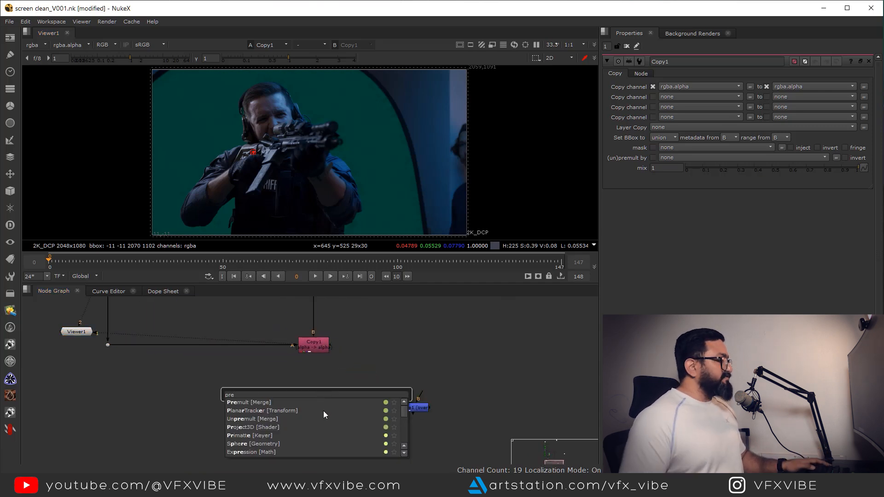
{"action": "key", "text": "Return"}
Step: Examine the premultiplied image around the actor's hair, headset and body edges
{"action": "scroll", "coordinate": [323, 166], "scroll_direction": "up", "scroll_amount": 1}
{"action": "scroll", "coordinate": [329, 164], "scroll_direction": "up", "scroll_amount": 5}
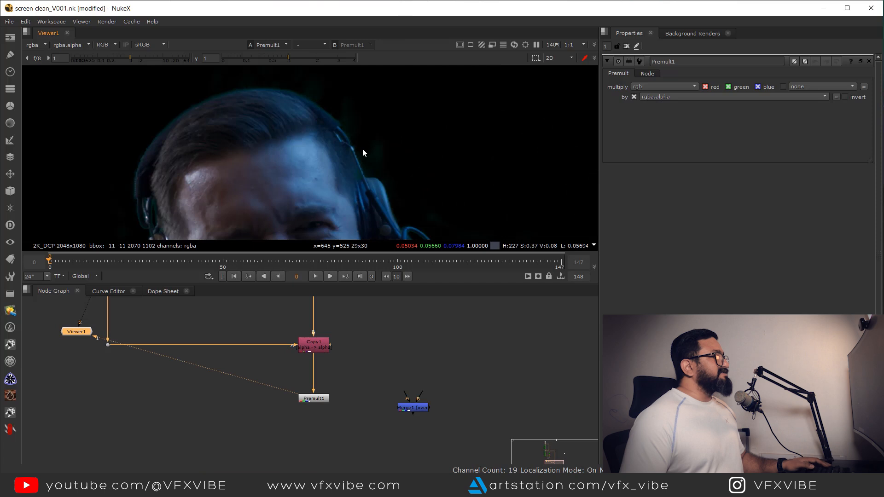
{"action": "middle_click_drag", "start_coordinate": [415, 227], "coordinate": [352, 143]}
{"action": "scroll", "coordinate": [369, 141], "scroll_direction": "up", "scroll_amount": 2}
{"action": "scroll", "coordinate": [414, 185], "scroll_direction": "down", "scroll_amount": 3}
{"action": "scroll", "coordinate": [414, 185], "scroll_direction": "down", "scroll_amount": 3}
{"action": "middle_click_drag", "start_coordinate": [414, 186], "coordinate": [406, 138]}
{"action": "scroll", "coordinate": [429, 372], "scroll_direction": "down", "scroll_amount": 4}
Step: Place Merge1 below Premult1 to composite it over the Constant and view the result through viewer input 1
{"action": "middle_click_drag", "start_coordinate": [398, 340], "coordinate": [354, 297]}
{"action": "scroll", "coordinate": [397, 446], "scroll_direction": "up", "scroll_amount": 2}
{"action": "left_click_drag", "start_coordinate": [399, 434], "coordinate": [385, 414]}
{"action": "scroll", "coordinate": [529, 304], "scroll_direction": "down", "scroll_amount": 4}
{"action": "scroll", "coordinate": [465, 374], "scroll_direction": "up", "scroll_amount": 3}
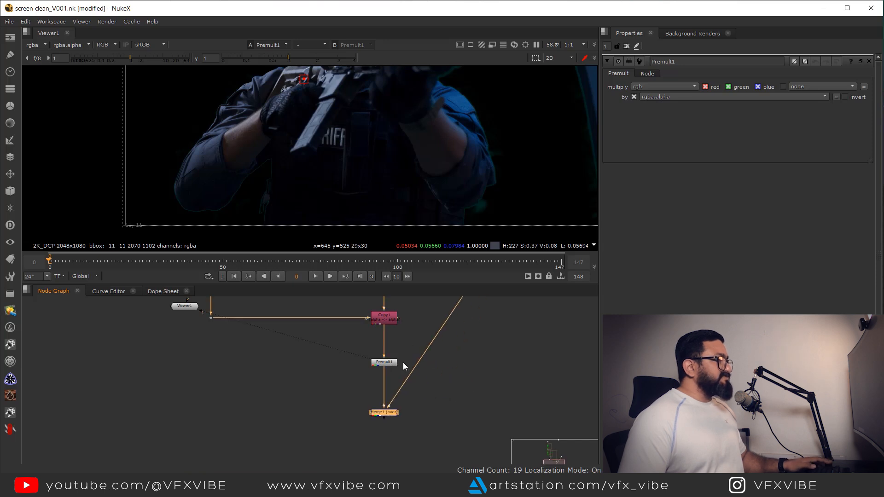
{"action": "key", "text": "1"}
{"action": "scroll", "coordinate": [400, 139], "scroll_direction": "up", "scroll_amount": 2}
{"action": "scroll", "coordinate": [400, 144], "scroll_direction": "up", "scroll_amount": 3}
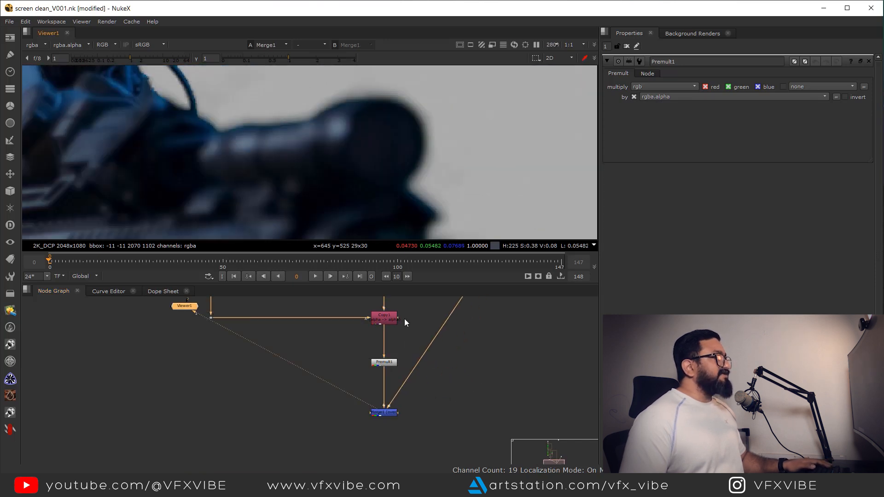
Step: Insert a Keylight node in the plate branch above Copy1 and set its green Screen Colour value to 1
{"action": "scroll", "coordinate": [388, 406], "scroll_direction": "down", "scroll_amount": 5}
{"action": "key", "text": "Tab"}
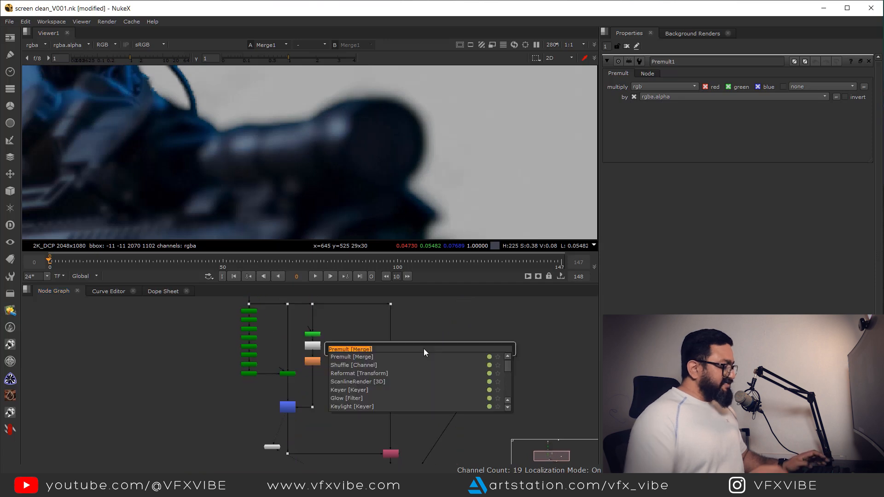
{"action": "type", "text": "key"}
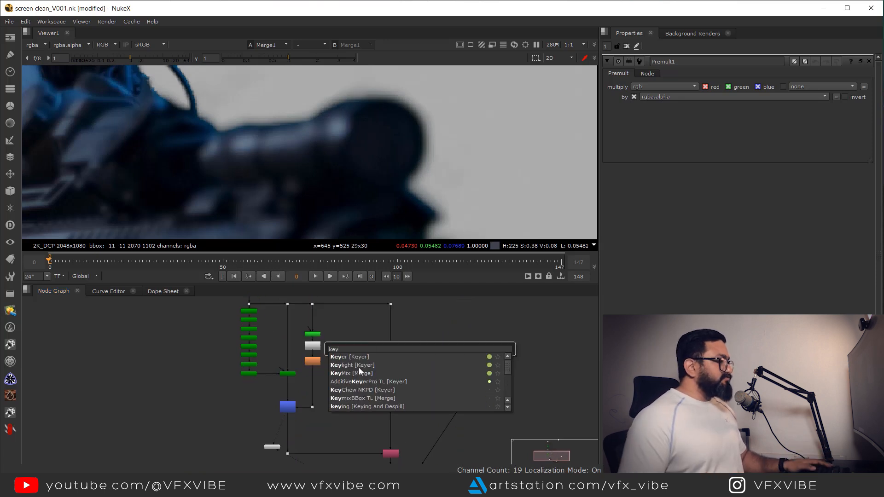
{"action": "left_click", "coordinate": [358, 365]}
{"action": "left_click_drag", "start_coordinate": [422, 351], "coordinate": [391, 351]}
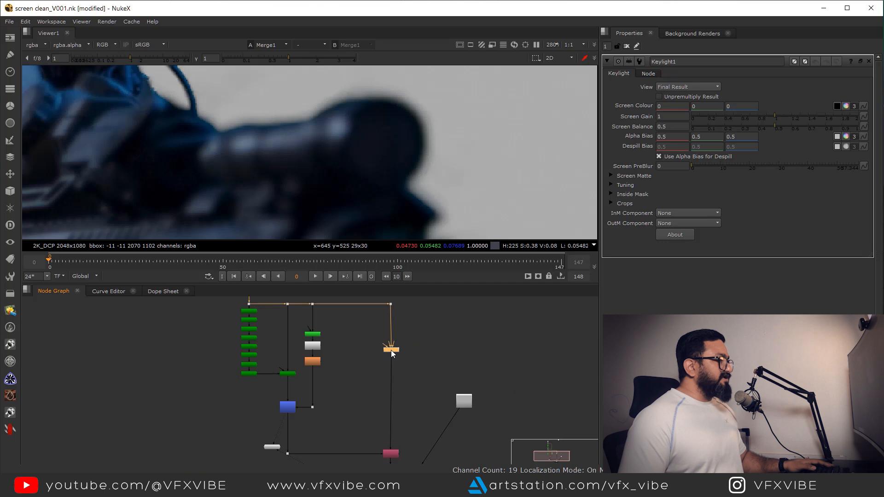
{"action": "left_click", "coordinate": [707, 106]}
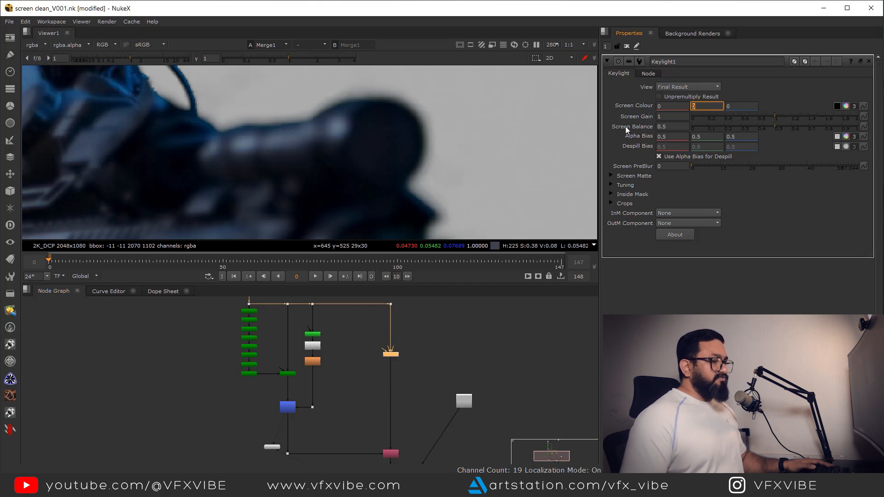
{"action": "type", "text": "1"}
{"action": "key", "text": "Return"}
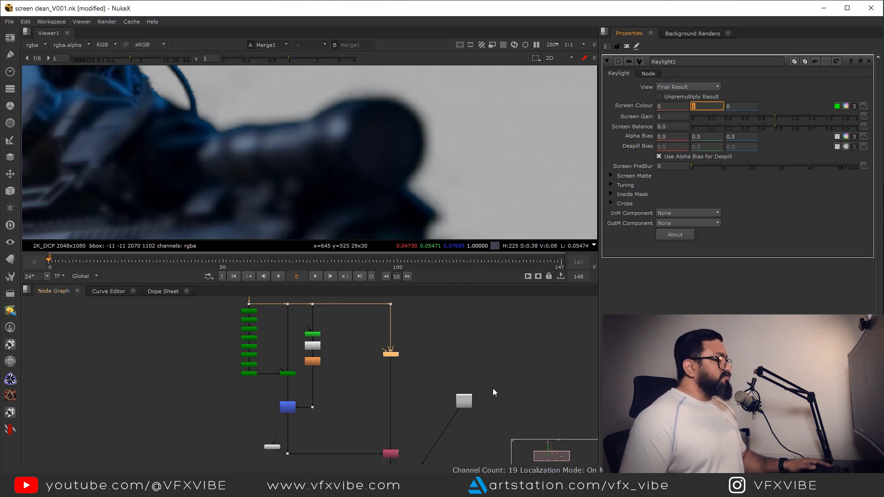
Step: Examine the despilled composite over grey around the rifle scope, head and arms
{"action": "scroll", "coordinate": [411, 438], "scroll_direction": "down", "scroll_amount": 3}
{"action": "middle_click_drag", "start_coordinate": [411, 438], "coordinate": [392, 361]}
{"action": "scroll", "coordinate": [369, 396], "scroll_direction": "up", "scroll_amount": 5}
{"action": "left_click", "coordinate": [391, 380]}
{"action": "scroll", "coordinate": [256, 170], "scroll_direction": "down", "scroll_amount": 4}
{"action": "middle_click_drag", "start_coordinate": [256, 170], "coordinate": [405, 207]}
{"action": "scroll", "coordinate": [342, 104], "scroll_direction": "up", "scroll_amount": 3}
{"action": "middle_click_drag", "start_coordinate": [342, 104], "coordinate": [382, 95]}
{"action": "scroll", "coordinate": [379, 142], "scroll_direction": "down", "scroll_amount": 1}
{"action": "scroll", "coordinate": [378, 140], "scroll_direction": "down", "scroll_amount": 4}
{"action": "middle_click_drag", "start_coordinate": [384, 216], "coordinate": [359, 130]}
{"action": "middle_click_drag", "start_coordinate": [337, 198], "coordinate": [303, 138]}
{"action": "scroll", "coordinate": [401, 170], "scroll_direction": "down", "scroll_amount": 5}
{"action": "scroll", "coordinate": [437, 358], "scroll_direction": "up", "scroll_amount": 1}
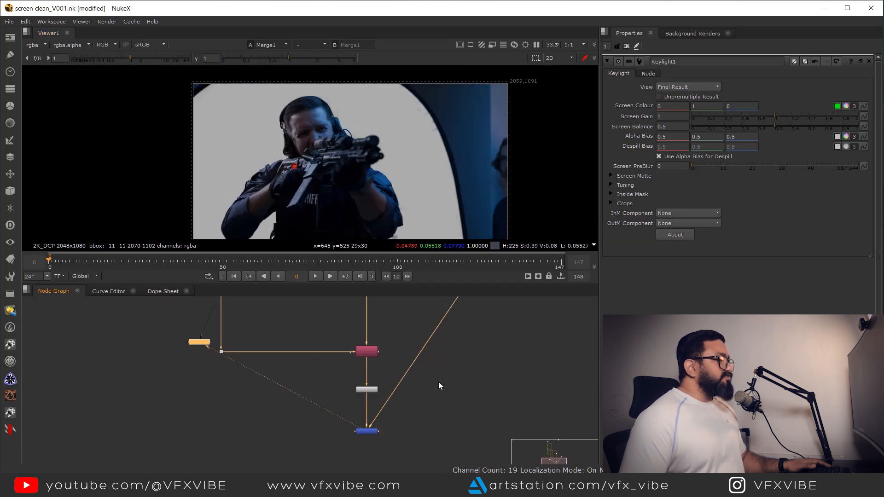
Step: Add a dot to the Constant's pipe and align it so the pipe enters Merge1 at a right angle
{"action": "scroll", "coordinate": [433, 380], "scroll_direction": "down", "scroll_amount": 3}
{"action": "left_click_drag", "start_coordinate": [422, 369], "coordinate": [454, 412], "text": "ctrl"}
{"action": "scroll", "coordinate": [454, 413], "scroll_direction": "down", "scroll_amount": 3}
Step: Connect the screen-clean node's output to viewer input 2 and compare it with the Merge1 composite on viewer input 1
{"action": "scroll", "coordinate": [322, 141], "scroll_direction": "up", "scroll_amount": 6}
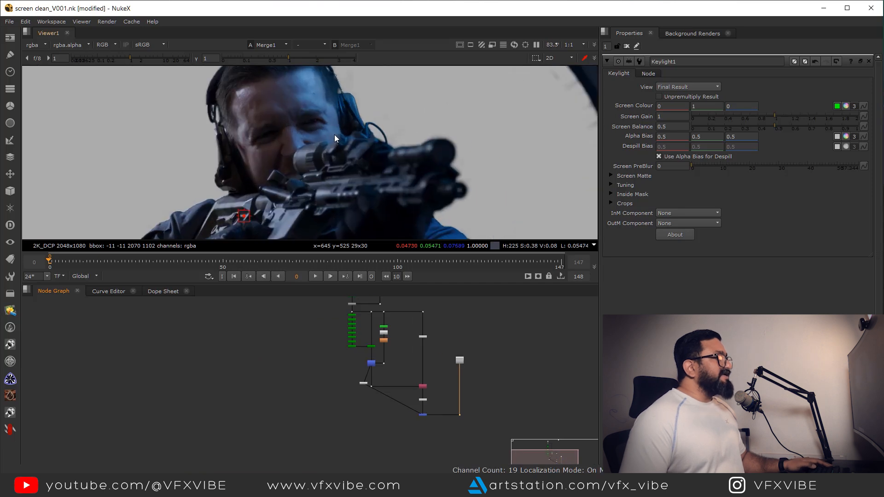
{"action": "scroll", "coordinate": [370, 385], "scroll_direction": "up", "scroll_amount": 4}
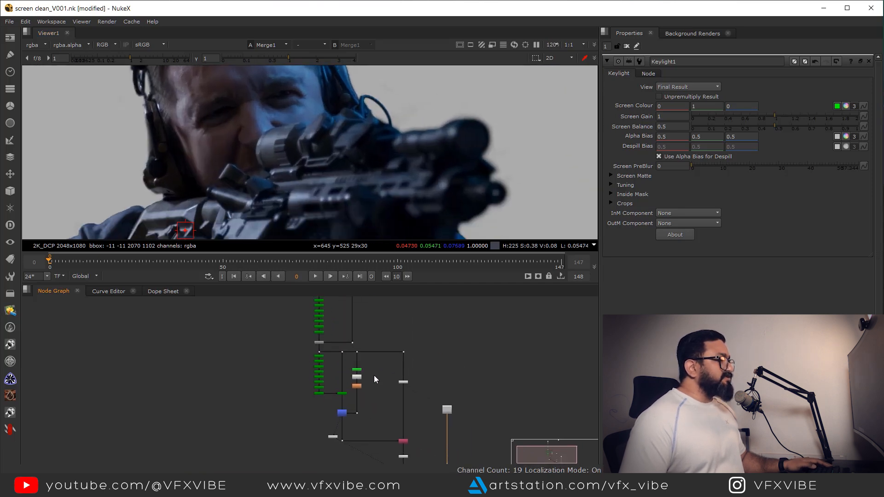
{"action": "scroll", "coordinate": [368, 382], "scroll_direction": "down", "scroll_amount": 1}
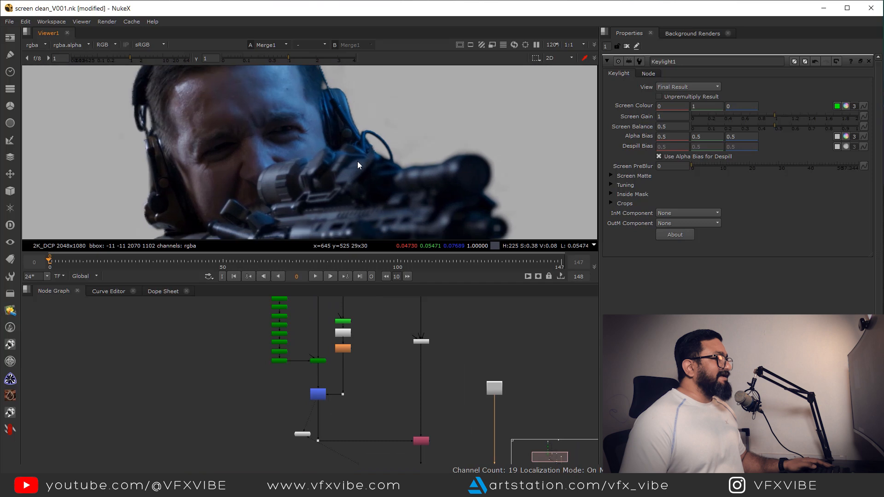
{"action": "scroll", "coordinate": [399, 356], "scroll_direction": "up", "scroll_amount": 5}
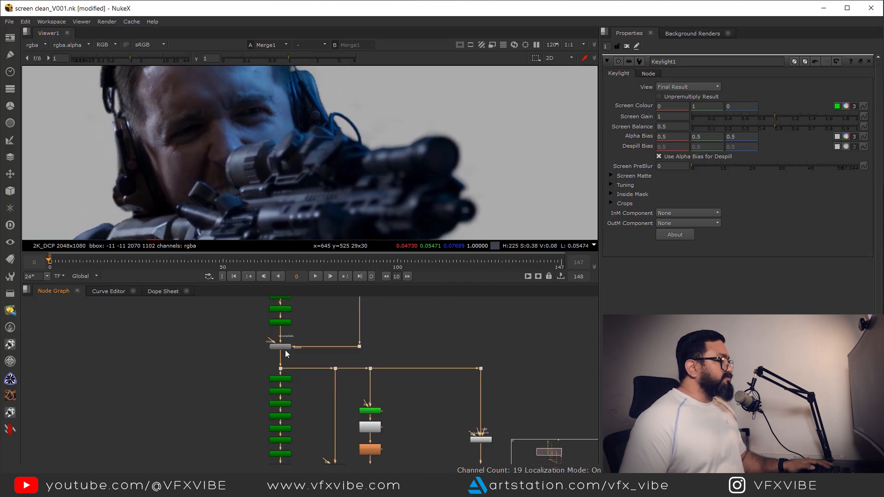
{"action": "scroll", "coordinate": [285, 350], "scroll_direction": "up", "scroll_amount": 2}
{"action": "key", "text": "1"}
{"action": "key", "text": "2"}
{"action": "middle_click_drag", "start_coordinate": [387, 203], "coordinate": [447, 267]}
{"action": "key", "text": "1"}
{"action": "key", "text": "2"}
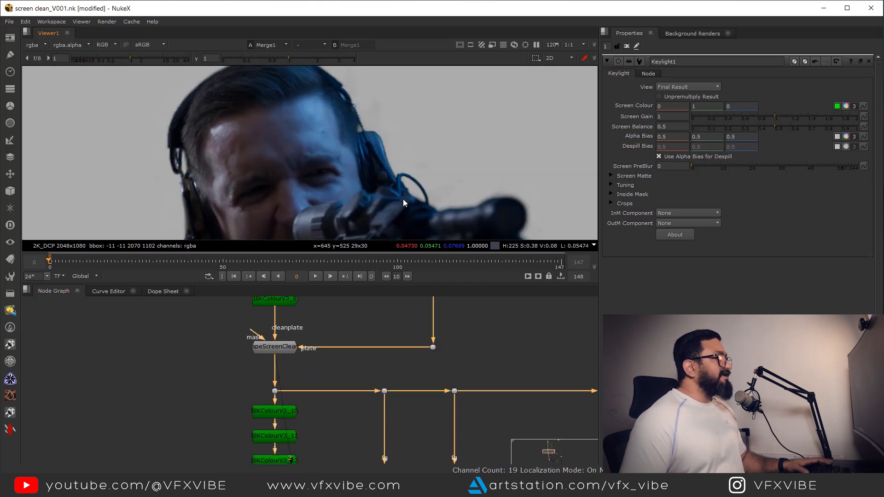
Step: Compare the composite and the cleaned plate in the maximised viewer around the headset, cable and scope
{"action": "key", "text": "space"}
{"action": "scroll", "coordinate": [430, 228], "scroll_direction": "up", "scroll_amount": 1}
{"action": "key", "text": "1"}
{"action": "key", "text": "2"}
{"action": "scroll", "coordinate": [435, 221], "scroll_direction": "up", "scroll_amount": 2}
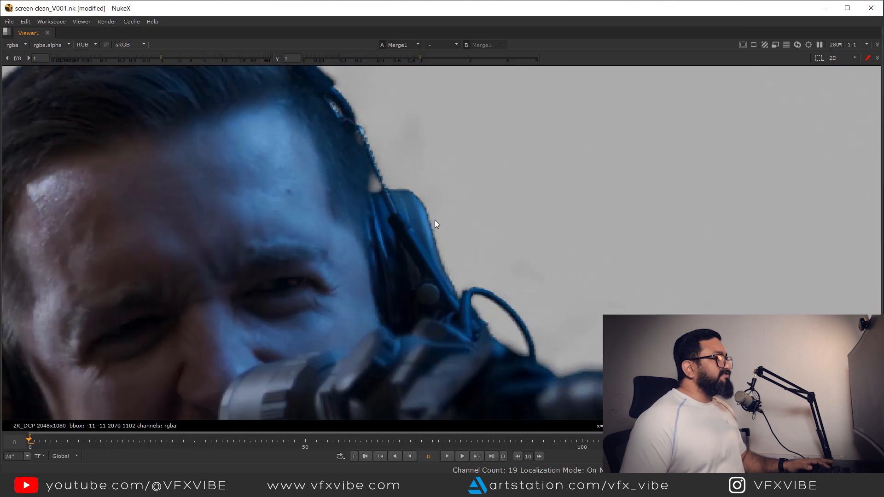
{"action": "scroll", "coordinate": [435, 220], "scroll_direction": "up", "scroll_amount": 2}
{"action": "key", "text": "1"}
{"action": "key", "text": "2"}
{"action": "middle_click_drag", "start_coordinate": [449, 279], "coordinate": [402, 212]}
{"action": "key", "text": "1"}
{"action": "key", "text": "2"}
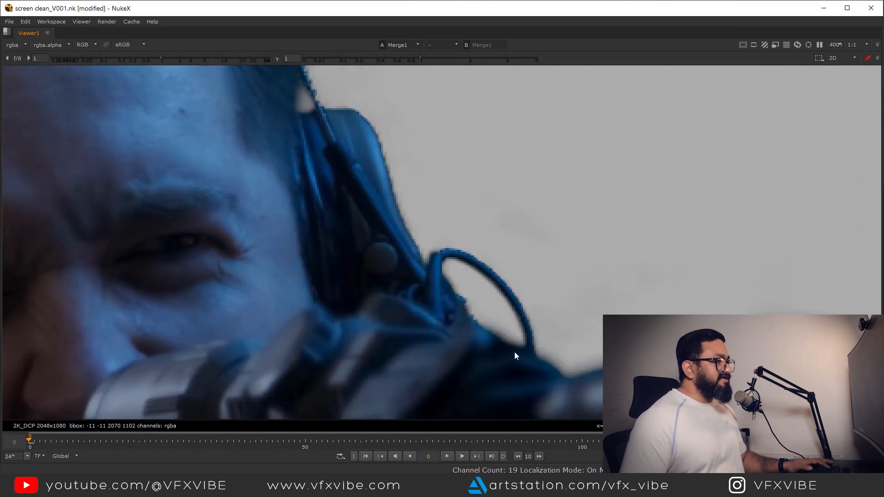
{"action": "middle_click_drag", "start_coordinate": [530, 369], "coordinate": [415, 225]}
{"action": "key", "text": "1"}
{"action": "key", "text": "2"}
{"action": "key", "text": "space"}
Step: Insert an EdgeBlur node below ChannelMerge1 and view its output through viewer input 1
{"action": "middle_click_drag", "start_coordinate": [382, 430], "coordinate": [389, 377]}
{"action": "scroll", "coordinate": [389, 377], "scroll_direction": "down", "scroll_amount": 2}
{"action": "middle_click_drag", "start_coordinate": [402, 445], "coordinate": [419, 371]}
{"action": "scroll", "coordinate": [369, 370], "scroll_direction": "up", "scroll_amount": 2}
{"action": "key", "text": "Tab"}
{"action": "type", "text": "edg"}
{"action": "left_click", "coordinate": [347, 371]}
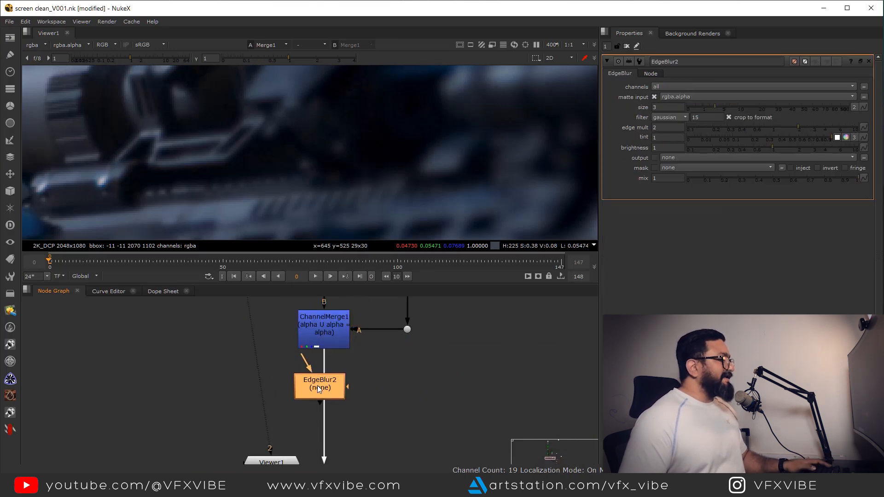
{"action": "left_click_drag", "start_coordinate": [317, 385], "coordinate": [333, 394]}
{"action": "key", "text": "1"}
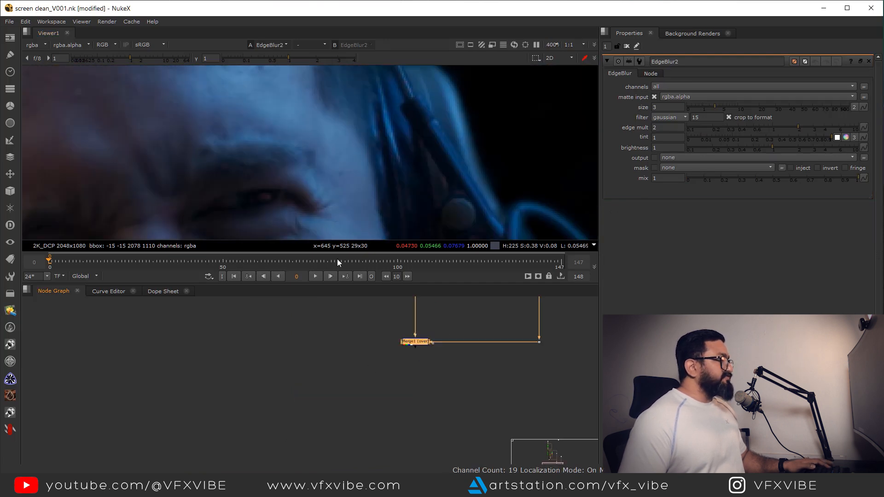
Step: Set the EdgeBlur2 size to 1.5 while checking the shoulder and headset edges on the Merge1 composite
{"action": "scroll", "coordinate": [318, 216], "scroll_direction": "up", "scroll_amount": 4}
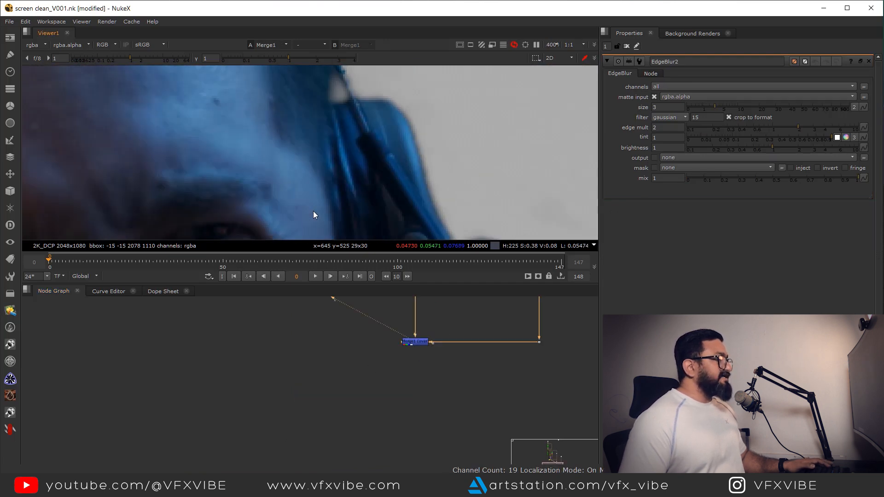
{"action": "scroll", "coordinate": [401, 137], "scroll_direction": "down", "scroll_amount": 5}
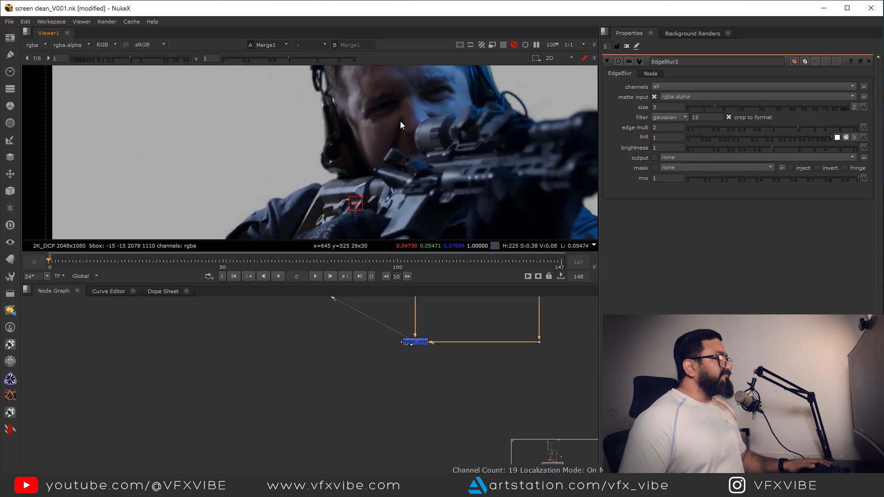
{"action": "left_click_drag", "start_coordinate": [714, 105], "coordinate": [707, 106]}
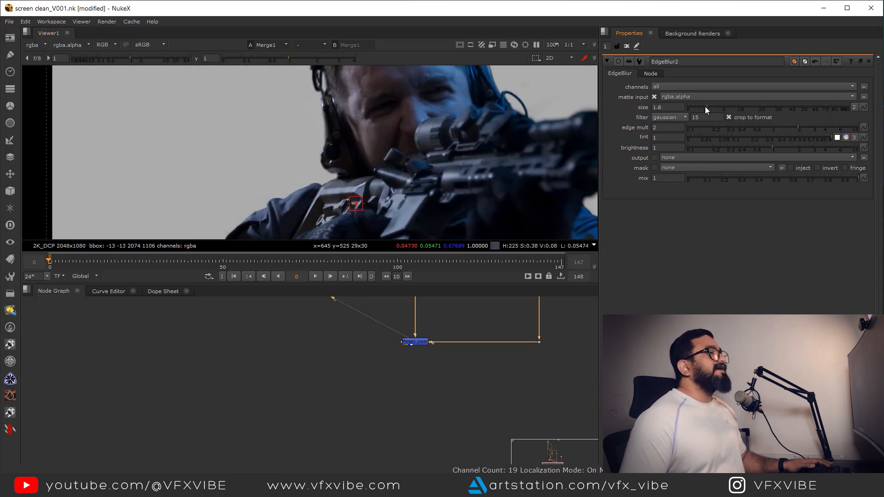
{"action": "middle_click_drag", "start_coordinate": [345, 172], "coordinate": [410, 110]}
{"action": "scroll", "coordinate": [306, 149], "scroll_direction": "up", "scroll_amount": 5}
{"action": "middle_click_drag", "start_coordinate": [306, 149], "coordinate": [311, 165]}
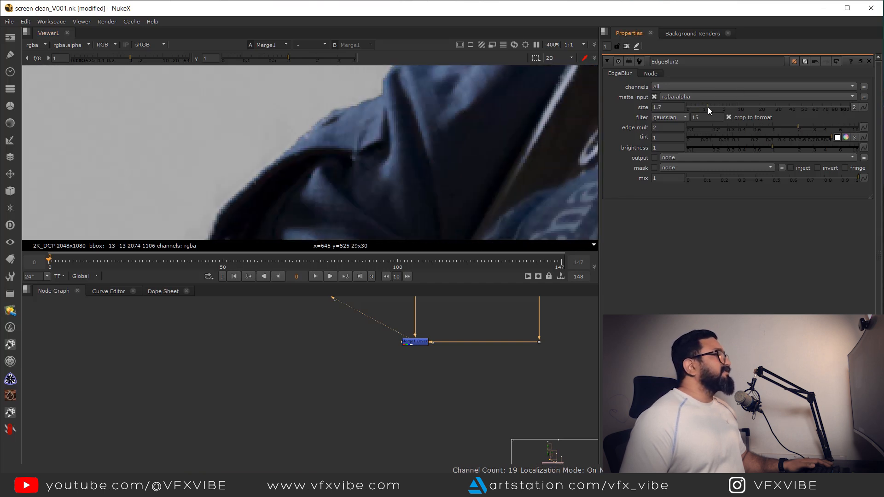
{"action": "left_click_drag", "start_coordinate": [707, 107], "coordinate": [706, 106]}
{"action": "scroll", "coordinate": [356, 158], "scroll_direction": "down", "scroll_amount": 1}
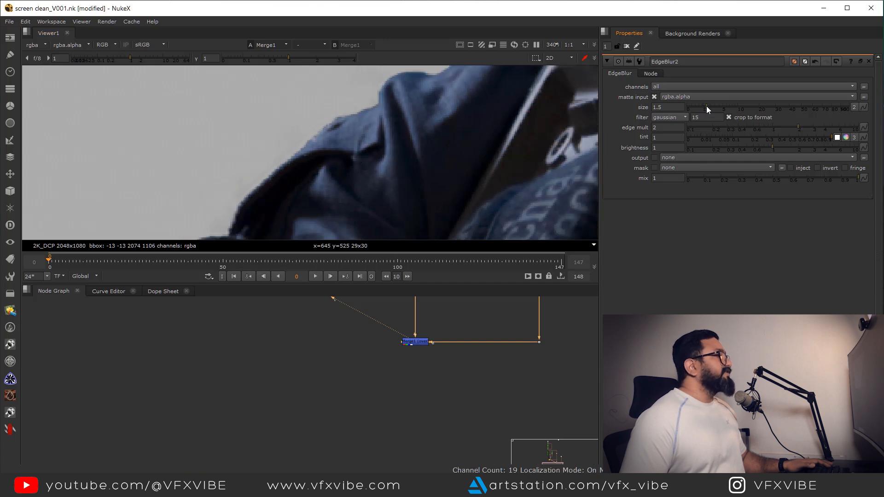
{"action": "scroll", "coordinate": [463, 171], "scroll_direction": "down", "scroll_amount": 6}
{"action": "middle_click_drag", "start_coordinate": [373, 193], "coordinate": [363, 158]}
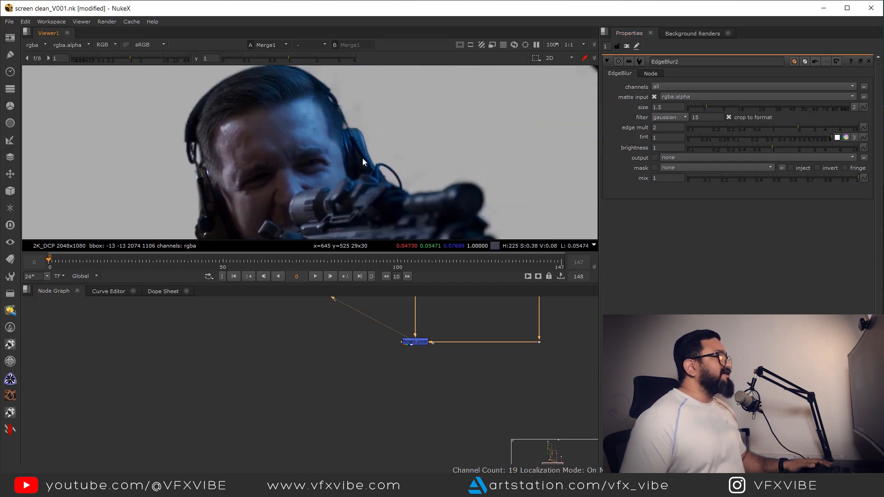
Step: Add a new Merge node beside Keylight1 and connect its A input to the Keylight output
{"action": "middle_click_drag", "start_coordinate": [414, 398], "coordinate": [395, 461]}
{"action": "scroll", "coordinate": [390, 369], "scroll_direction": "down", "scroll_amount": 1}
{"action": "scroll", "coordinate": [379, 369], "scroll_direction": "up", "scroll_amount": 1}
{"action": "left_click_drag", "start_coordinate": [379, 370], "coordinate": [379, 349]}
{"action": "middle_click_drag", "start_coordinate": [406, 348], "coordinate": [383, 380]}
{"action": "left_click", "coordinate": [406, 369]}
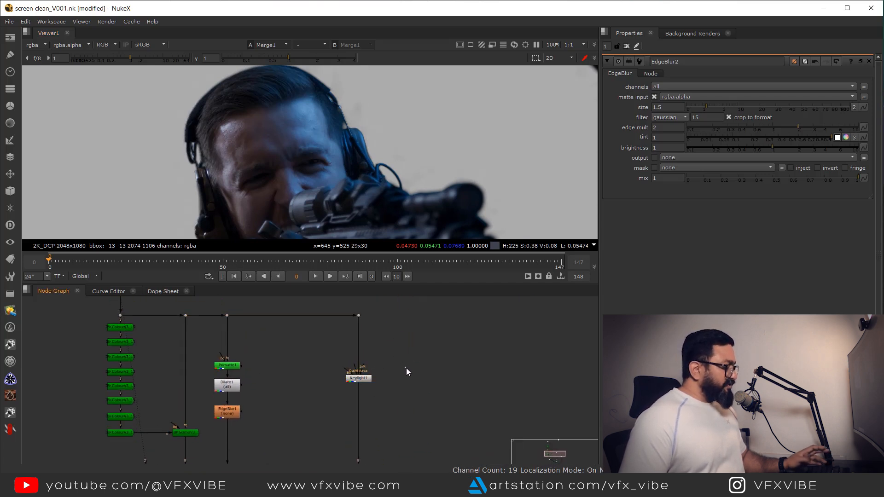
{"action": "middle_click_drag", "start_coordinate": [314, 213], "coordinate": [323, 162]}
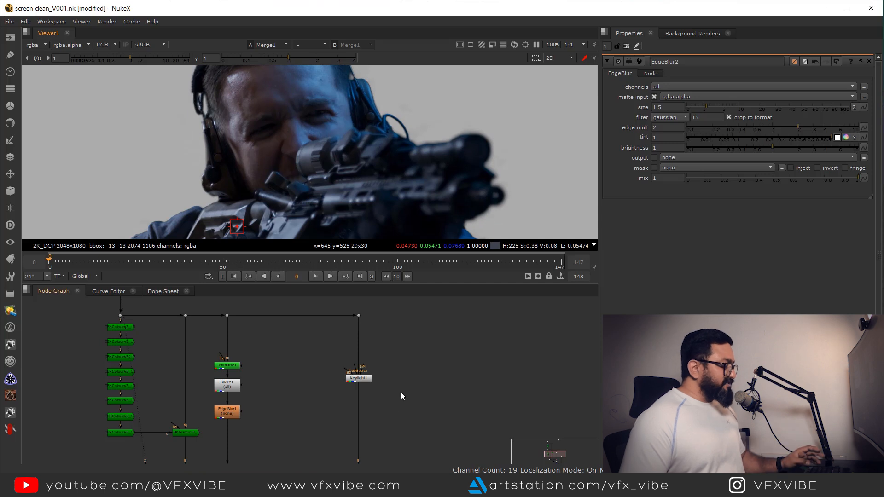
{"action": "middle_click_drag", "start_coordinate": [401, 389], "coordinate": [388, 370]}
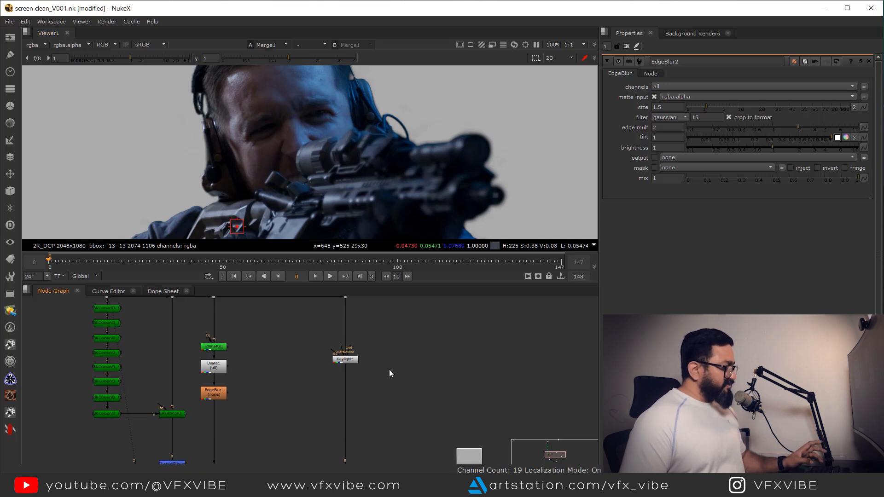
{"action": "key", "text": "m"}
{"action": "scroll", "coordinate": [389, 370], "scroll_direction": "up", "scroll_amount": 3}
{"action": "left_click_drag", "start_coordinate": [386, 362], "coordinate": [364, 339]}
Step: Route the cleaned plate into Merge2's B input through a new dot and view Merge2 on viewer input 1
{"action": "scroll", "coordinate": [416, 364], "scroll_direction": "down", "scroll_amount": 3}
{"action": "left_click_drag", "start_coordinate": [392, 364], "coordinate": [418, 337], "text": "ctrl"}
{"action": "middle_click_drag", "start_coordinate": [416, 392], "coordinate": [412, 382]}
{"action": "left_click", "coordinate": [412, 382]}
{"action": "key", "text": "1"}
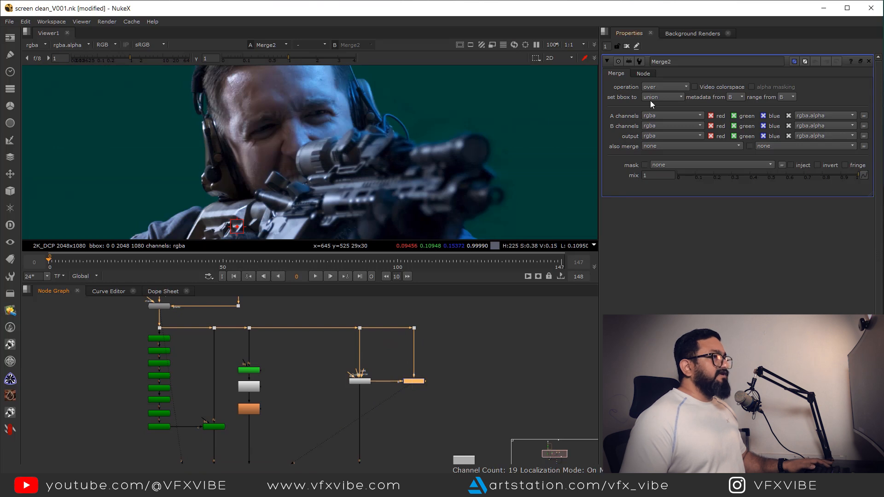
Step: Set the Merge2 operation to difference
{"action": "left_click", "coordinate": [659, 86]}
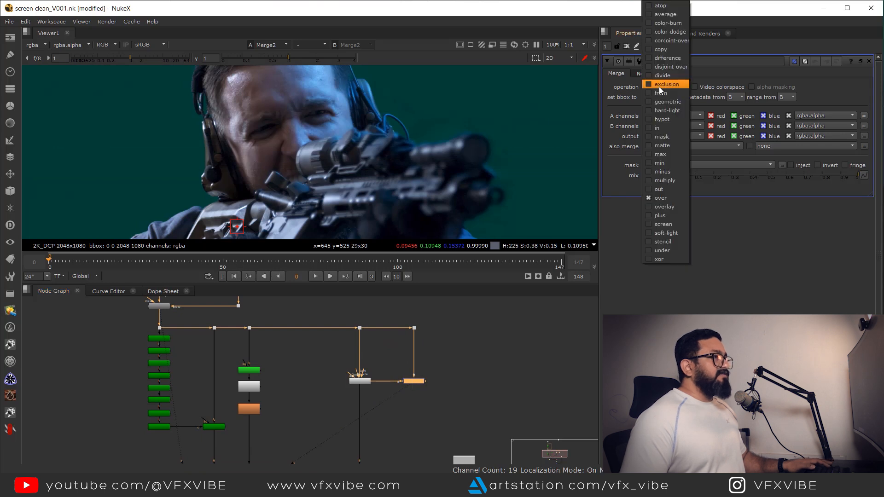
{"action": "left_click", "coordinate": [668, 59]}
{"action": "scroll", "coordinate": [403, 345], "scroll_direction": "down", "scroll_amount": 2}
Step: Add a Saturation node below Merge2, view it on viewer input 1 and set its saturation to 0
{"action": "left_click", "coordinate": [412, 379]}
{"action": "key", "text": "Tab"}
{"action": "type", "text": "sat"}
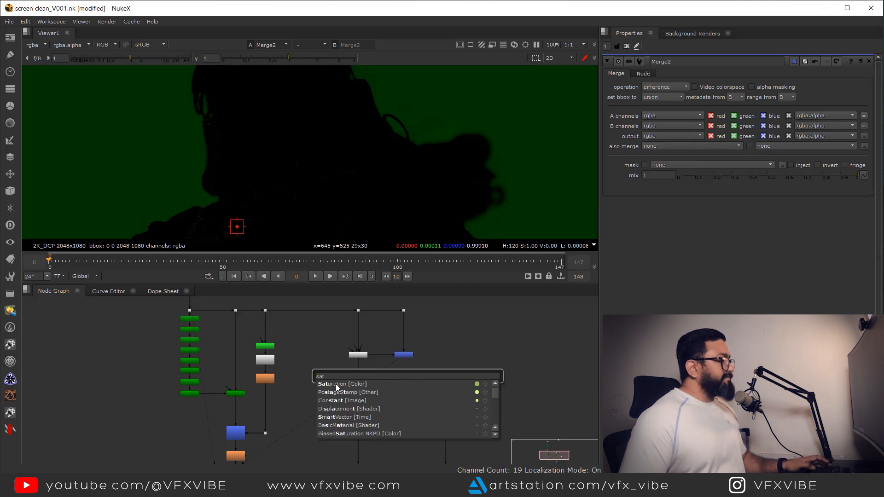
{"action": "left_click", "coordinate": [335, 384]}
{"action": "left_click_drag", "start_coordinate": [408, 368], "coordinate": [405, 355]}
{"action": "key", "text": "1"}
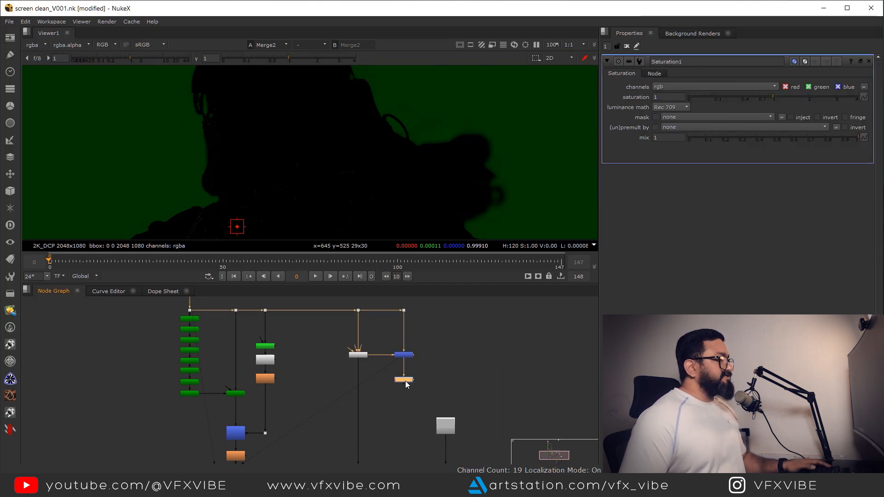
{"action": "left_click_drag", "start_coordinate": [753, 97], "coordinate": [686, 98]}
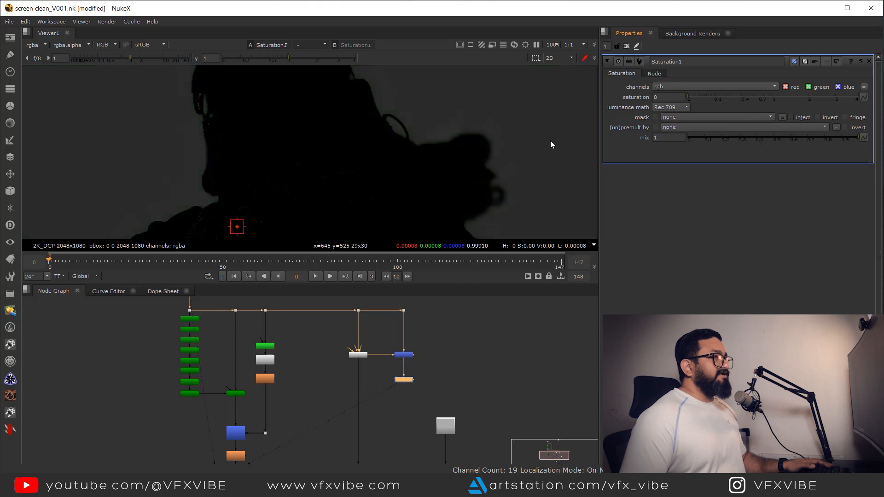
Step: Insert a new Merge node below Keylight1, feed Saturation1 into its A input, view it and set its operation to plus
{"action": "scroll", "coordinate": [402, 381], "scroll_direction": "up", "scroll_amount": 3}
{"action": "key", "text": "m"}
{"action": "left_click_drag", "start_coordinate": [374, 355], "coordinate": [415, 359]}
{"action": "left_click_drag", "start_coordinate": [357, 374], "coordinate": [359, 361]}
{"action": "key", "text": "1"}
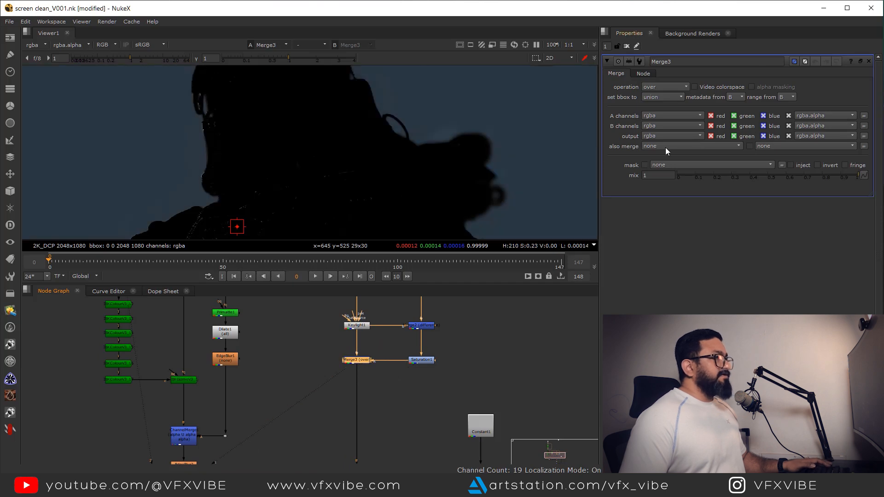
{"action": "left_click", "coordinate": [666, 87]}
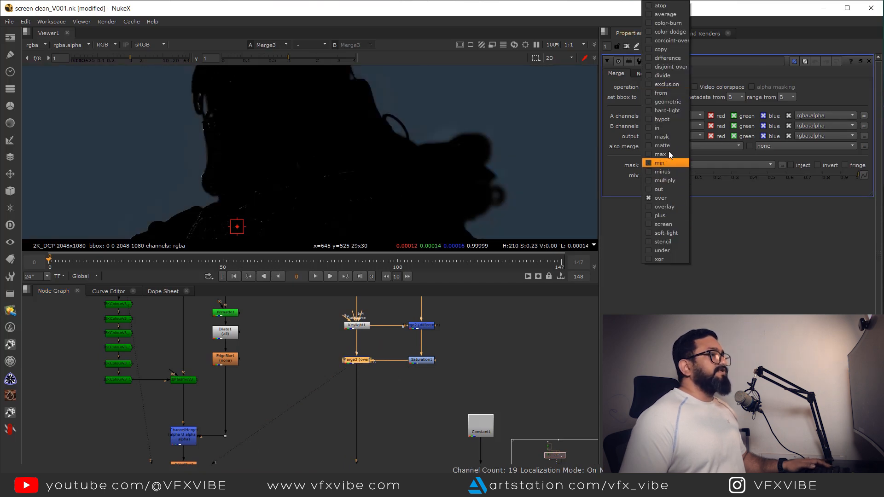
{"action": "left_click", "coordinate": [670, 215]}
Step: View Merge1 and examine the subject's edges and the leftover set areas over the grey background
{"action": "key", "text": "f"}
{"action": "middle_click_drag", "start_coordinate": [386, 427], "coordinate": [390, 386]}
{"action": "scroll", "coordinate": [389, 386], "scroll_direction": "up", "scroll_amount": 3}
{"action": "left_click_drag", "start_coordinate": [389, 386], "coordinate": [307, 424]}
{"action": "key", "text": "1"}
{"action": "middle_click_drag", "start_coordinate": [241, 237], "coordinate": [353, 169]}
{"action": "middle_click_drag", "start_coordinate": [289, 226], "coordinate": [295, 170]}
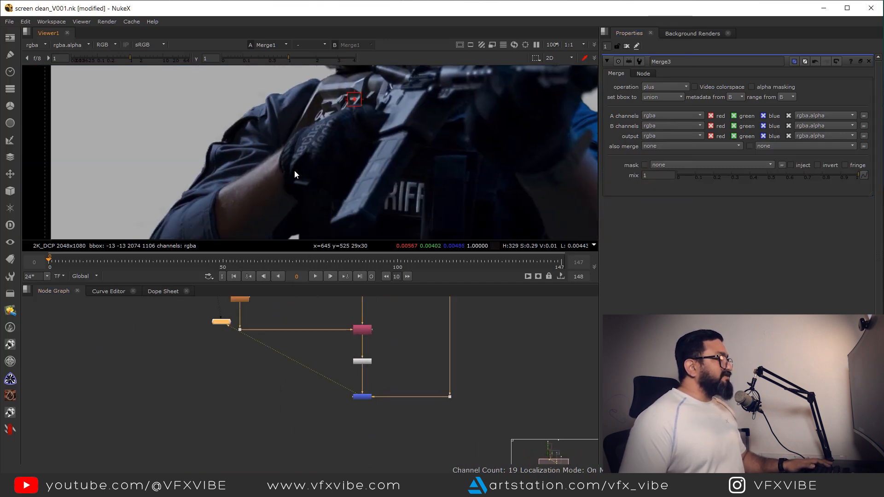
{"action": "scroll", "coordinate": [282, 197], "scroll_direction": "down", "scroll_amount": 2}
{"action": "middle_click_drag", "start_coordinate": [265, 237], "coordinate": [287, 181]}
{"action": "middle_click_drag", "start_coordinate": [377, 188], "coordinate": [306, 218]}
{"action": "scroll", "coordinate": [306, 218], "scroll_direction": "up", "scroll_amount": 1}
{"action": "middle_click_drag", "start_coordinate": [523, 125], "coordinate": [476, 154]}
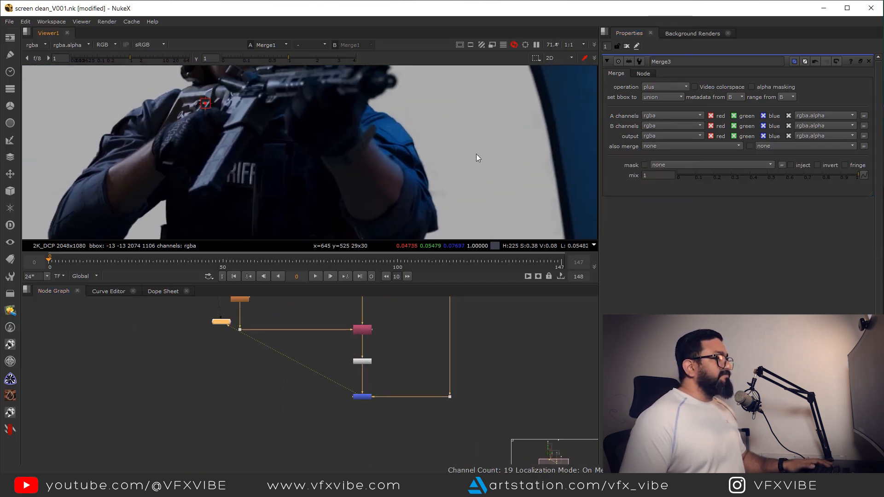
{"action": "scroll", "coordinate": [453, 192], "scroll_direction": "down", "scroll_amount": 2}
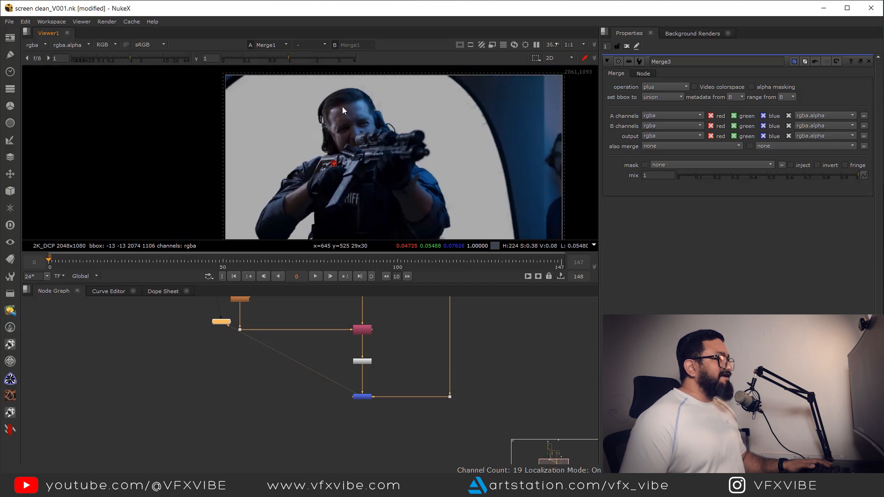
{"action": "middle_click_drag", "start_coordinate": [286, 182], "coordinate": [285, 165]}
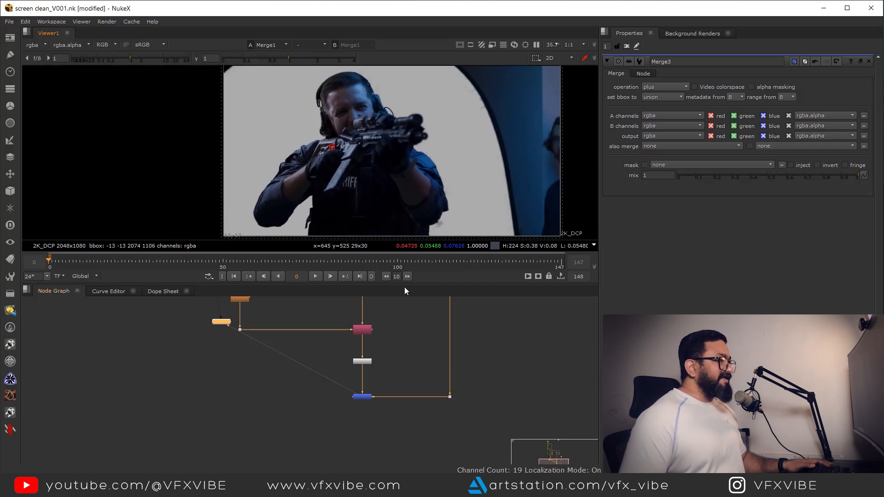
{"action": "scroll", "coordinate": [460, 142], "scroll_direction": "down", "scroll_amount": 2}
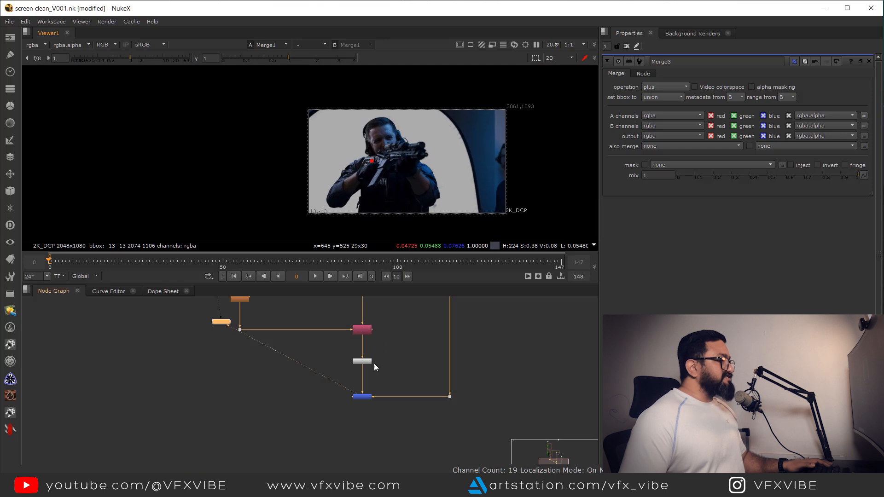
Step: Add a Roto node beside Premult1 and draw a closed Bezier garbage-matte shape loosely around the armed man
{"action": "scroll", "coordinate": [363, 380], "scroll_direction": "up", "scroll_amount": 5}
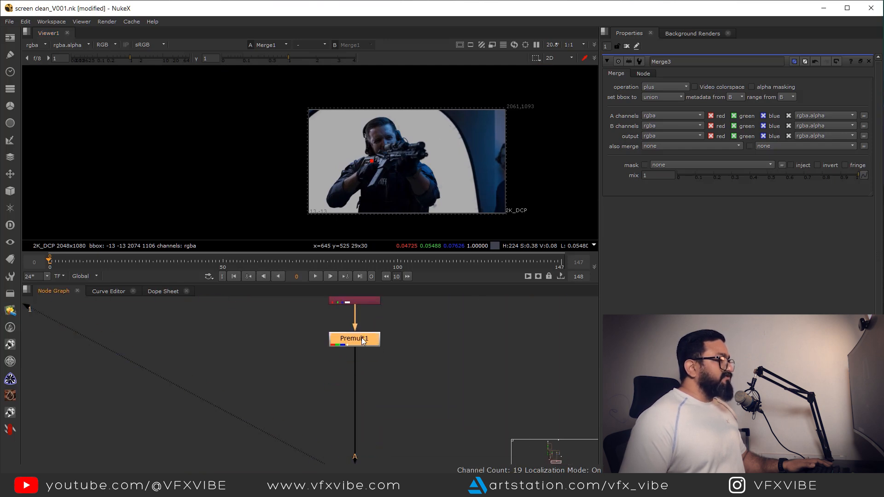
{"action": "scroll", "coordinate": [399, 361], "scroll_direction": "down", "scroll_amount": 4}
{"action": "left_click", "coordinate": [421, 339]}
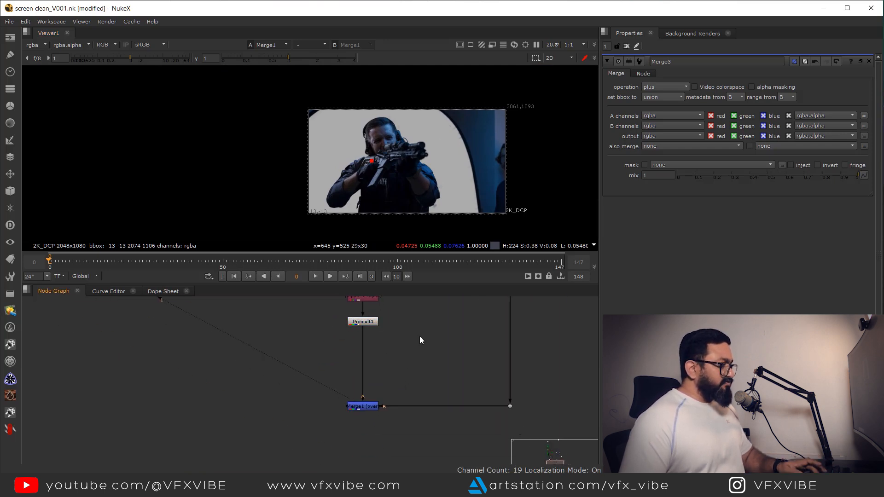
{"action": "key", "text": "o"}
{"action": "scroll", "coordinate": [326, 214], "scroll_direction": "up", "scroll_amount": 2}
{"action": "left_click", "coordinate": [344, 232]}
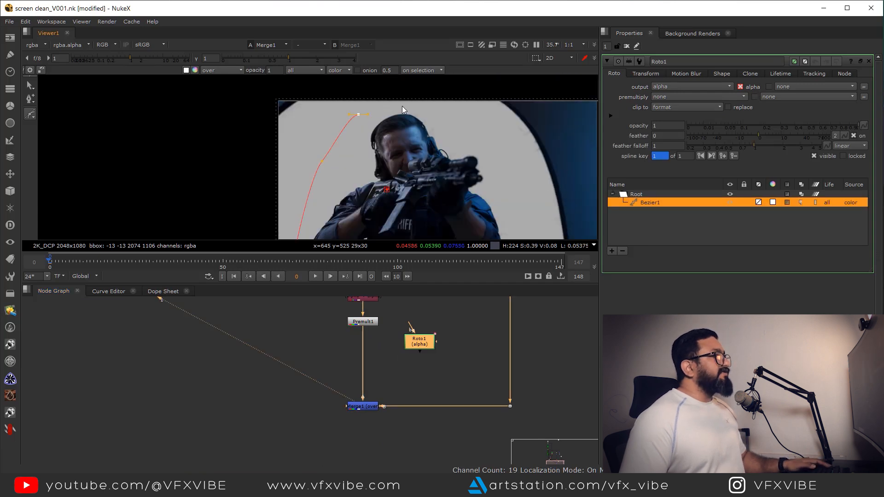
{"action": "left_click", "coordinate": [429, 112]}
{"action": "middle_click_drag", "start_coordinate": [490, 150], "coordinate": [432, 132]}
{"action": "left_click_drag", "start_coordinate": [441, 141], "coordinate": [446, 156]}
{"action": "left_click_drag", "start_coordinate": [368, 109], "coordinate": [170, 238]}
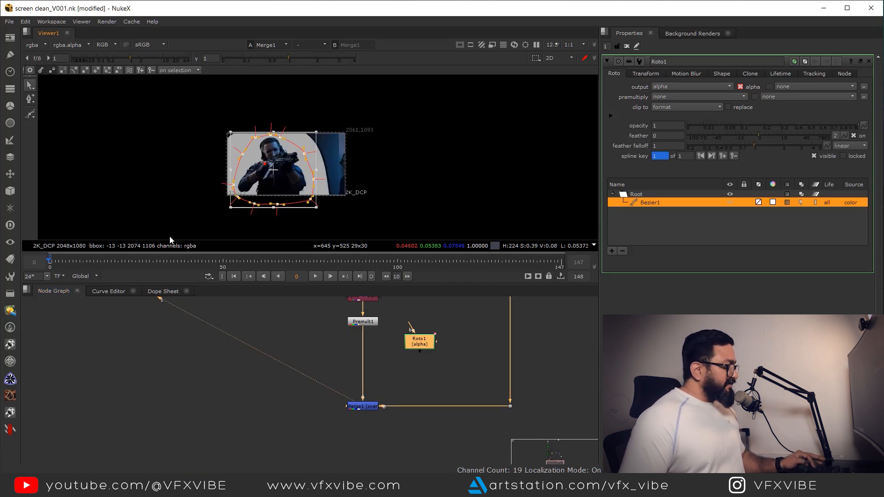
Step: Insert a Merge node between Premult1 and Merge1, feed Roto1 into its A input and set its operation to mask
{"action": "scroll", "coordinate": [355, 369], "scroll_direction": "up", "scroll_amount": 3}
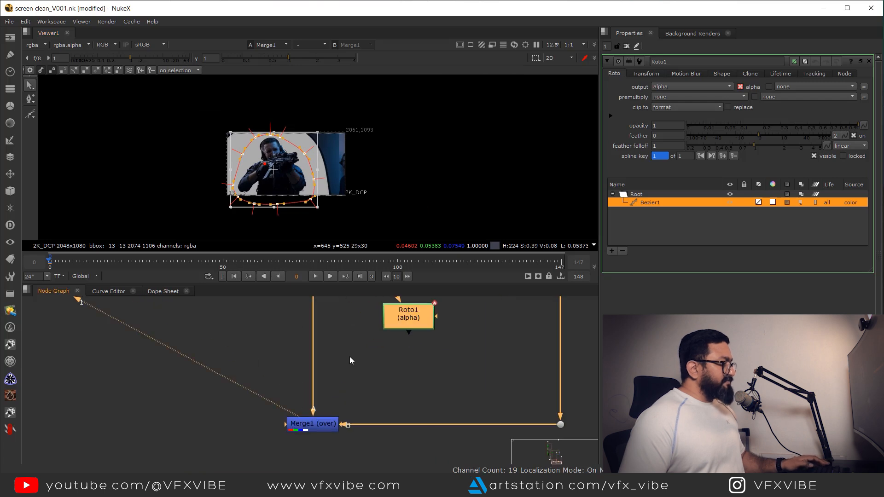
{"action": "left_click", "coordinate": [349, 354]}
{"action": "key", "text": "m"}
{"action": "left_click_drag", "start_coordinate": [349, 350], "coordinate": [361, 299]}
{"action": "scroll", "coordinate": [323, 326], "scroll_direction": "down", "scroll_amount": 3}
{"action": "left_click", "coordinate": [300, 341]}
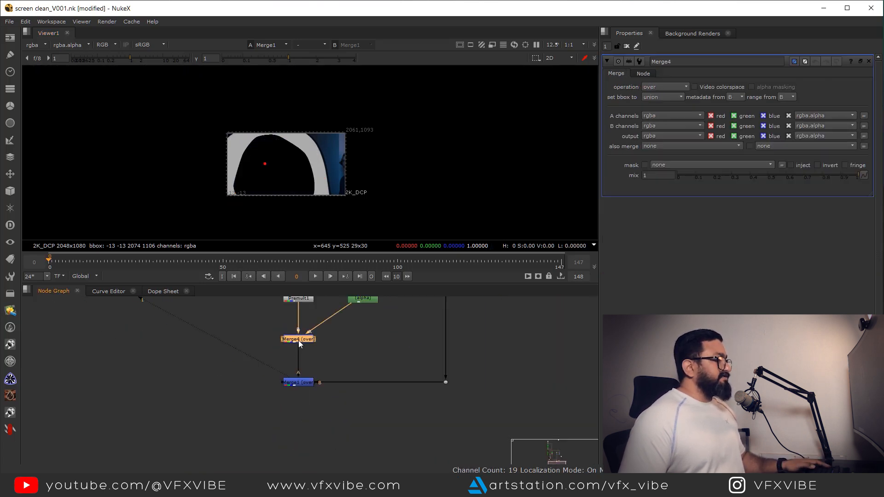
{"action": "left_click", "coordinate": [664, 87]}
{"action": "left_click", "coordinate": [662, 137]}
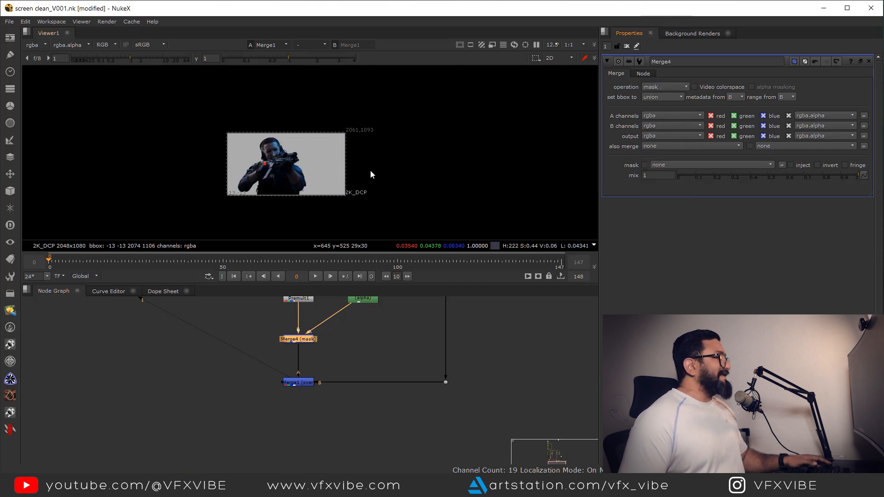
{"action": "scroll", "coordinate": [355, 330], "scroll_direction": "down", "scroll_amount": 2}
{"action": "left_click_drag", "start_coordinate": [375, 376], "coordinate": [377, 369]}
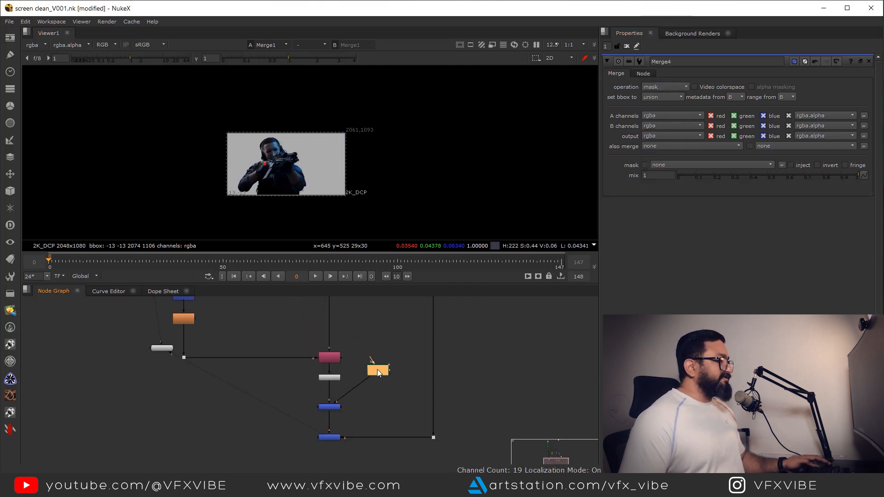
Step: View the BG_2.jpg Read node and move it next to the Keylight and Saturation1 branch
{"action": "scroll", "coordinate": [388, 394], "scroll_direction": "down", "scroll_amount": 4}
{"action": "middle_click_drag", "start_coordinate": [393, 300], "coordinate": [376, 348]}
{"action": "scroll", "coordinate": [375, 348], "scroll_direction": "up", "scroll_amount": 1}
{"action": "key", "text": "1"}
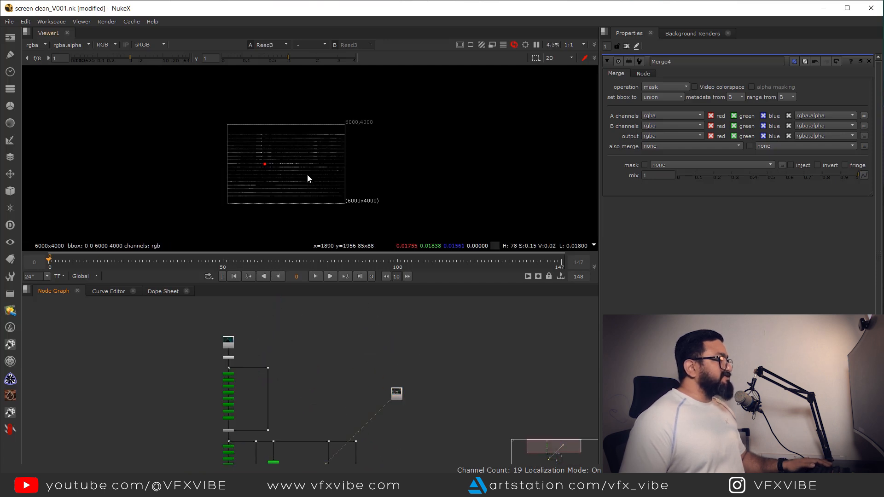
{"action": "scroll", "coordinate": [402, 395], "scroll_direction": "up", "scroll_amount": 1}
{"action": "scroll", "coordinate": [401, 395], "scroll_direction": "down", "scroll_amount": 4}
{"action": "middle_click_drag", "start_coordinate": [397, 394], "coordinate": [371, 348]}
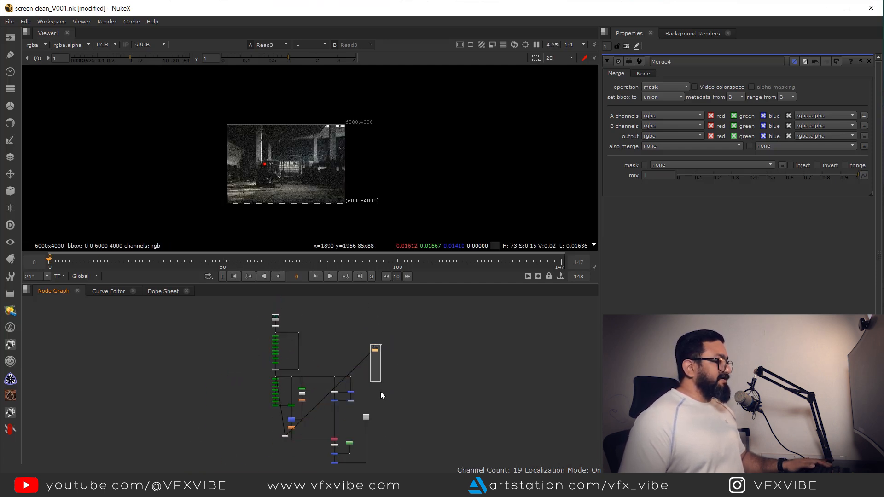
{"action": "scroll", "coordinate": [376, 369], "scroll_direction": "up", "scroll_amount": 2}
{"action": "scroll", "coordinate": [368, 430], "scroll_direction": "up", "scroll_amount": 5}
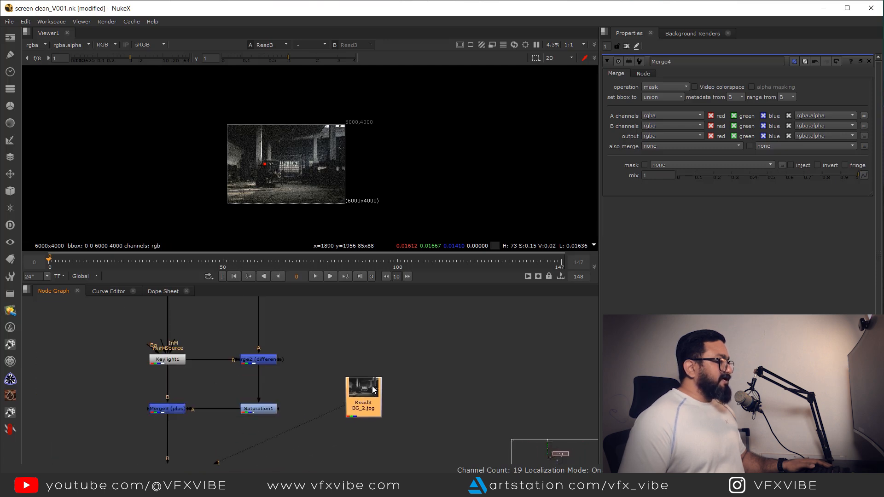
Step: Add a Reformat node to the BG_2.jpg background and place it directly below Read3
{"action": "key", "text": "Tab"}
{"action": "type", "text": "ref"}
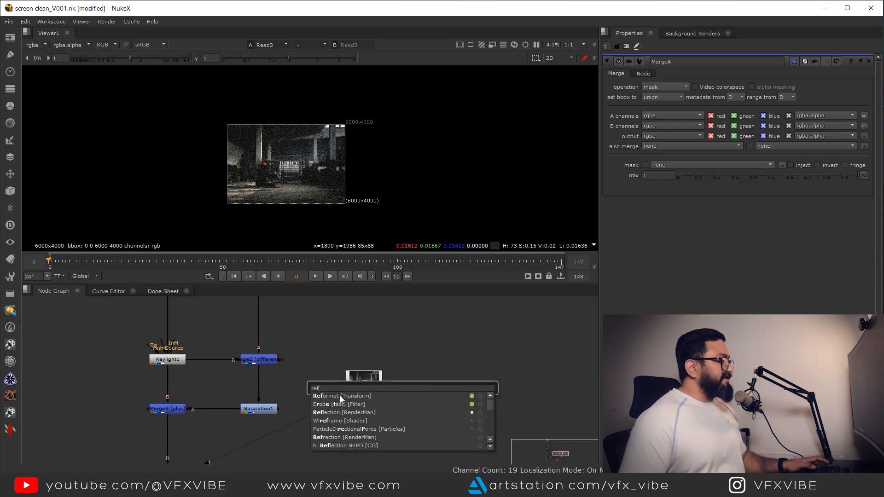
{"action": "left_click", "coordinate": [341, 397]}
{"action": "scroll", "coordinate": [395, 393], "scroll_direction": "up", "scroll_amount": 2}
{"action": "left_click_drag", "start_coordinate": [402, 384], "coordinate": [362, 447]}
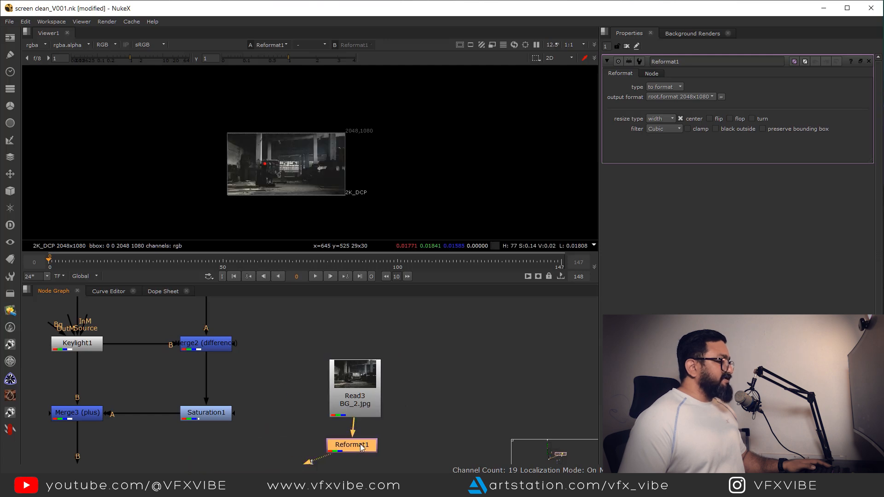
Step: Replace Constant1 with the Reformat1 output as Merge1's background and set Constant1 aside
{"action": "left_click", "coordinate": [391, 427]}
{"action": "scroll", "coordinate": [392, 427], "scroll_direction": "down", "scroll_amount": 2}
{"action": "middle_click_drag", "start_coordinate": [383, 460], "coordinate": [360, 395]}
{"action": "scroll", "coordinate": [348, 397], "scroll_direction": "down", "scroll_amount": 1}
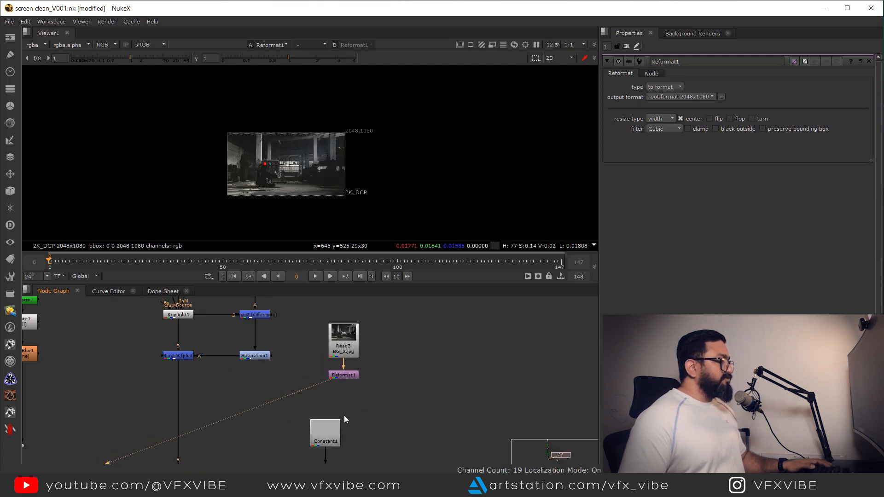
{"action": "middle_click_drag", "start_coordinate": [322, 451], "coordinate": [320, 417]}
{"action": "left_click_drag", "start_coordinate": [325, 397], "coordinate": [416, 378]}
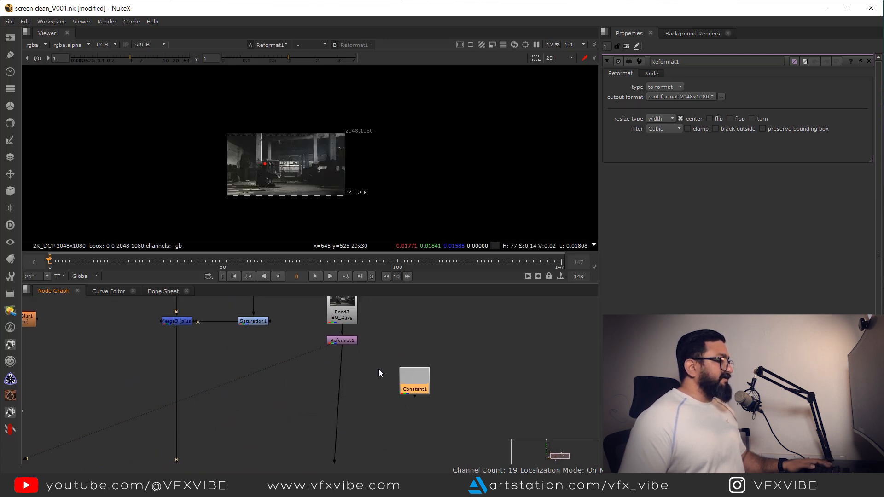
{"action": "scroll", "coordinate": [378, 369], "scroll_direction": "down", "scroll_amount": 2}
{"action": "middle_click_drag", "start_coordinate": [339, 457], "coordinate": [381, 335]}
Step: View Merge1 in the maximized viewer and examine the subject's edges against the warehouse background
{"action": "left_click", "coordinate": [301, 411]}
{"action": "key", "text": "1"}
{"action": "key", "text": "space"}
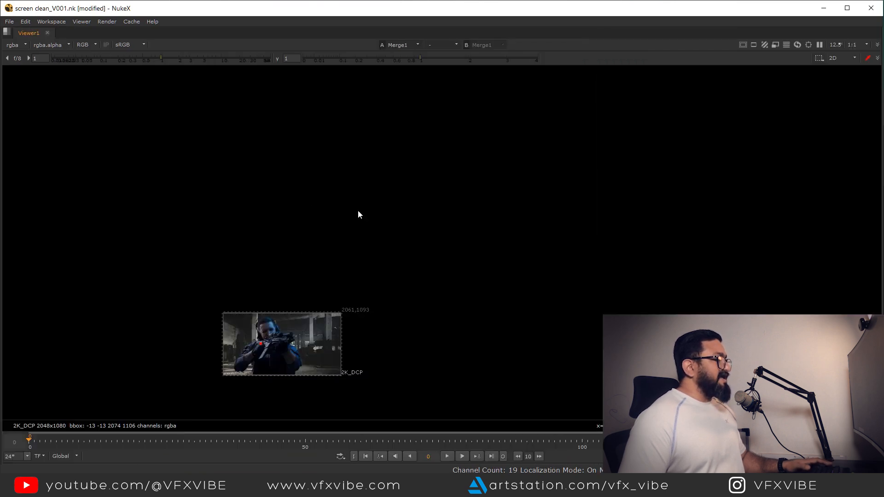
{"action": "scroll", "coordinate": [358, 210], "scroll_direction": "up", "scroll_amount": 8}
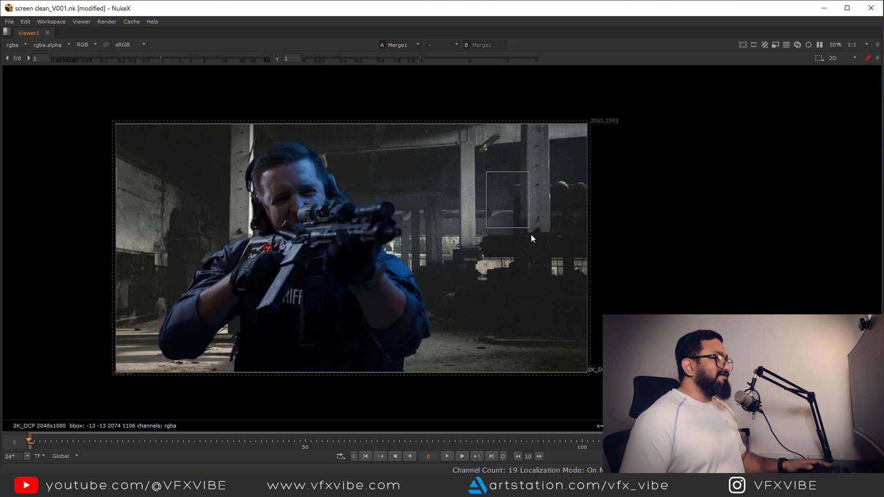
{"action": "middle_click_drag", "start_coordinate": [450, 199], "coordinate": [476, 189]}
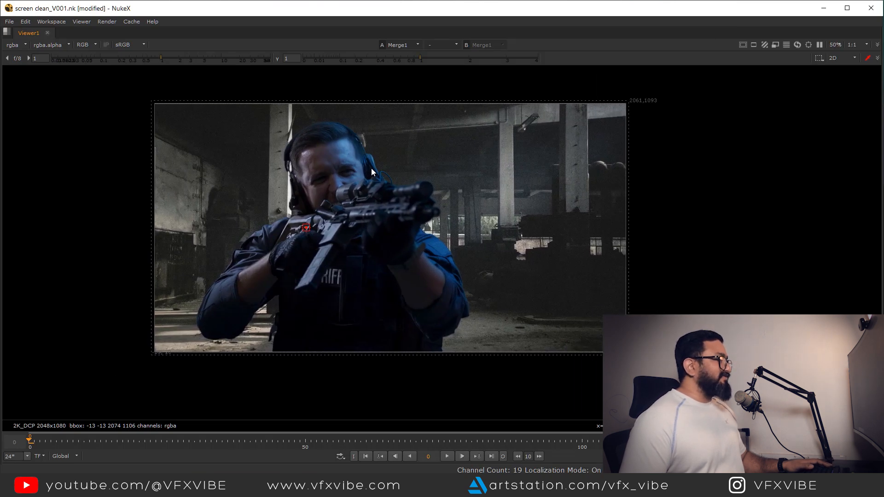
{"action": "middle_click_drag", "start_coordinate": [372, 172], "coordinate": [465, 190]}
{"action": "scroll", "coordinate": [405, 252], "scroll_direction": "up", "scroll_amount": 6}
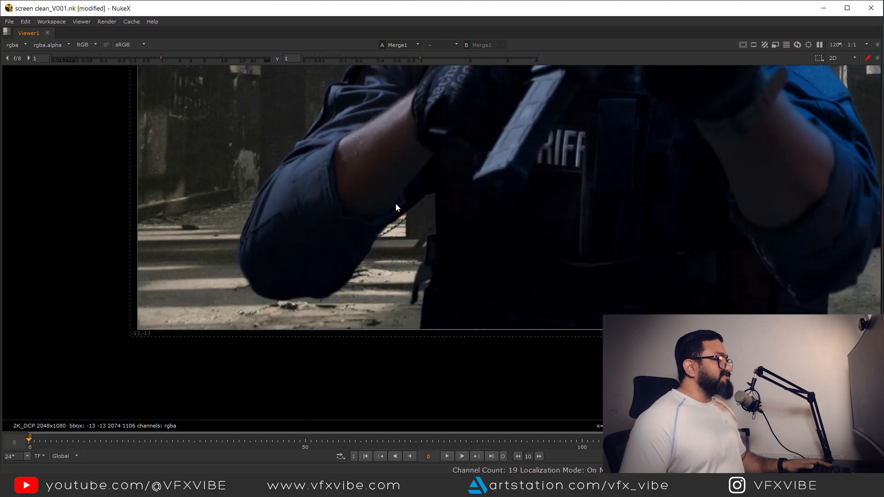
{"action": "scroll", "coordinate": [382, 205], "scroll_direction": "down", "scroll_amount": 3}
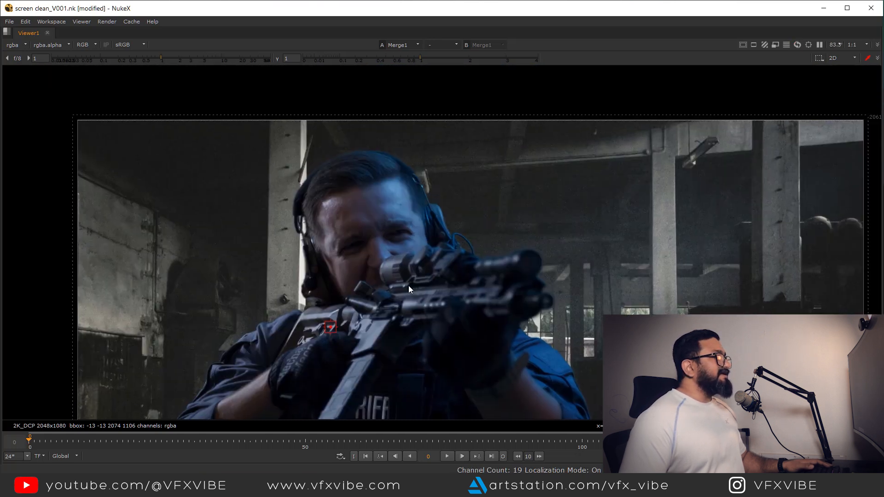
{"action": "scroll", "coordinate": [412, 194], "scroll_direction": "up", "scroll_amount": 3}
{"action": "scroll", "coordinate": [411, 194], "scroll_direction": "down", "scroll_amount": 3}
{"action": "middle_click_drag", "start_coordinate": [592, 355], "coordinate": [457, 234]}
{"action": "scroll", "coordinate": [459, 234], "scroll_direction": "down", "scroll_amount": 4}
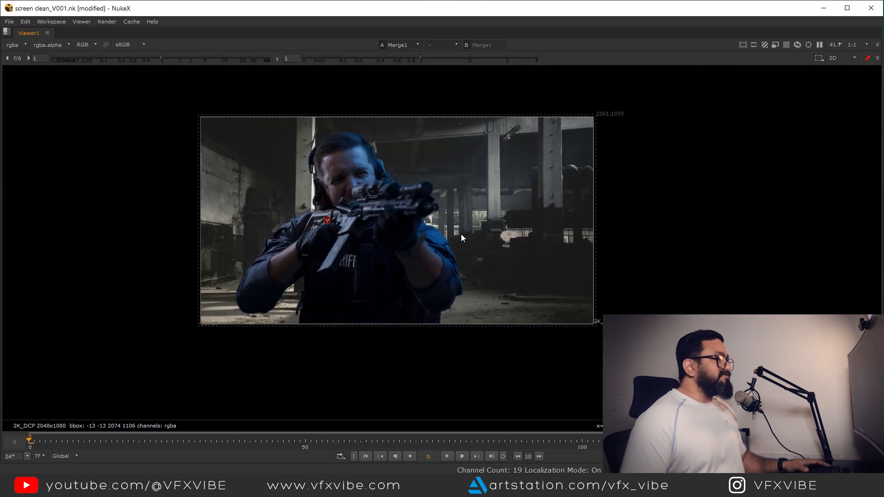
{"action": "key", "text": "space"}
Step: Add a Transform node below Reformat1 for the background image
{"action": "middle_click_drag", "start_coordinate": [415, 306], "coordinate": [412, 421]}
{"action": "scroll", "coordinate": [411, 412], "scroll_direction": "up", "scroll_amount": 7}
{"action": "left_click", "coordinate": [394, 383]}
{"action": "key", "text": "t"}
{"action": "scroll", "coordinate": [387, 183], "scroll_direction": "down", "scroll_amount": 1}
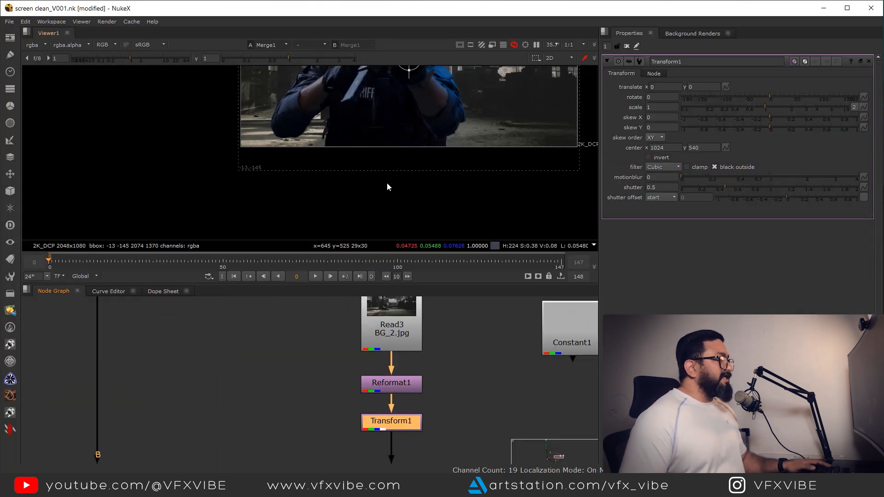
{"action": "scroll", "coordinate": [392, 189], "scroll_direction": "down", "scroll_amount": 7}
{"action": "scroll", "coordinate": [403, 190], "scroll_direction": "up", "scroll_amount": 2}
Step: Scale the background to 1.4 in Transform1 and shift it to translate x -8, y -44
{"action": "left_click", "coordinate": [658, 107]}
{"action": "key", "text": "Up"}
{"action": "key", "text": "Up"}
{"action": "key", "text": "Up"}
{"action": "middle_click_drag", "start_coordinate": [394, 205], "coordinate": [399, 185]}
{"action": "key", "text": "Up"}
{"action": "scroll", "coordinate": [374, 179], "scroll_direction": "up", "scroll_amount": 1}
{"action": "left_click_drag", "start_coordinate": [360, 156], "coordinate": [360, 159]}
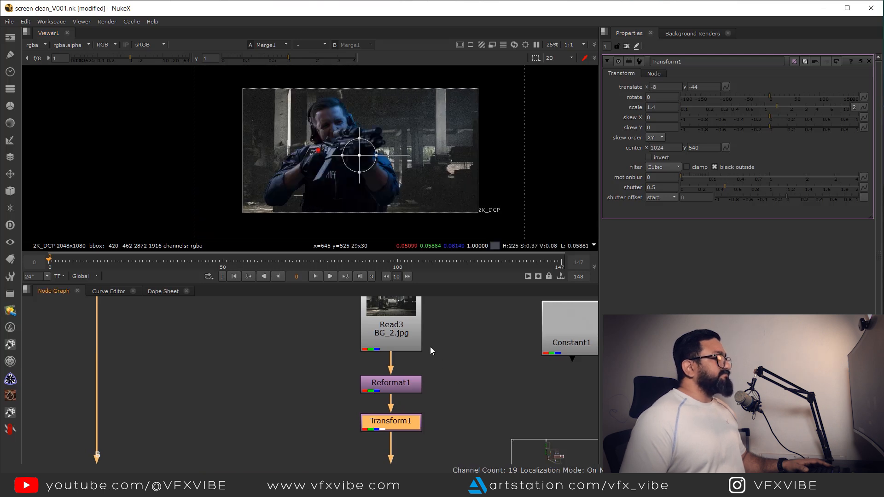
Step: Add a Defocus node and insert it into the background branch below Transform1
{"action": "scroll", "coordinate": [400, 382], "scroll_direction": "down", "scroll_amount": 4}
{"action": "key", "text": "Tab"}
{"action": "type", "text": "defocus"}
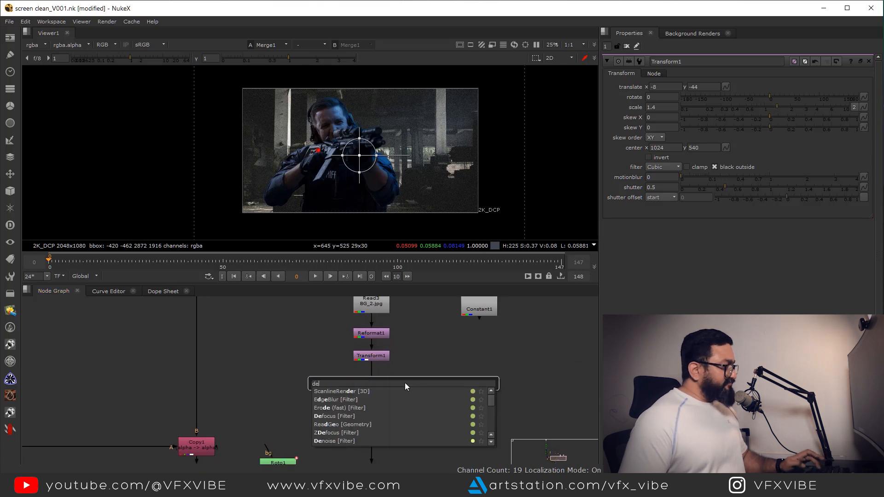
{"action": "key", "text": "Return"}
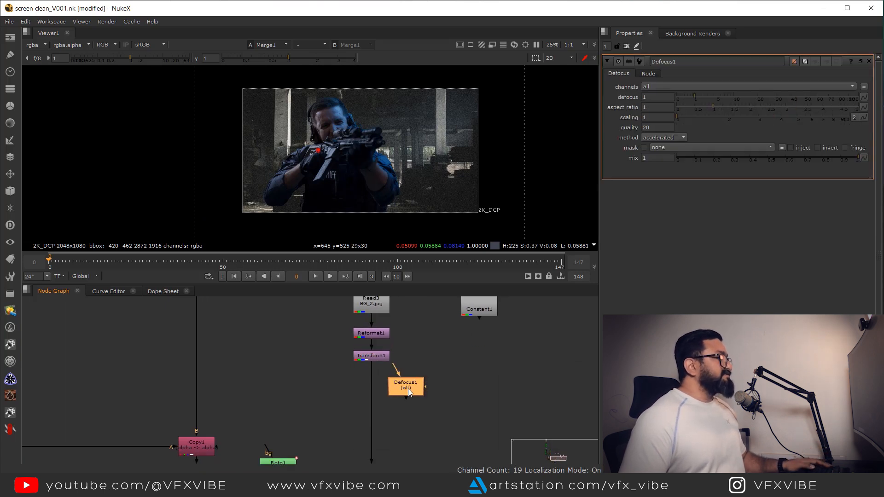
{"action": "left_click", "coordinate": [372, 389]}
Step: Set the background's defocus amount to 16 and inspect the composite in the maximized viewer
{"action": "left_click_drag", "start_coordinate": [695, 96], "coordinate": [725, 98]}
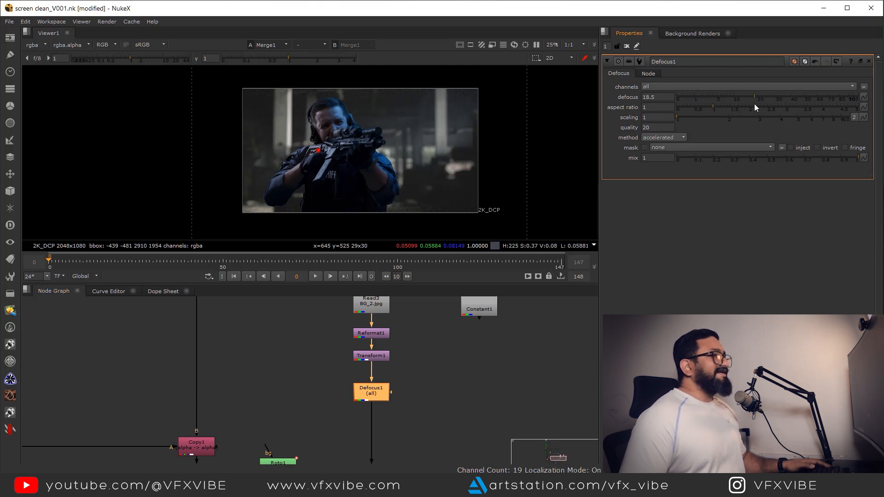
{"action": "left_click", "coordinate": [659, 97]}
{"action": "type", "text": "16"}
{"action": "key", "text": "Return"}
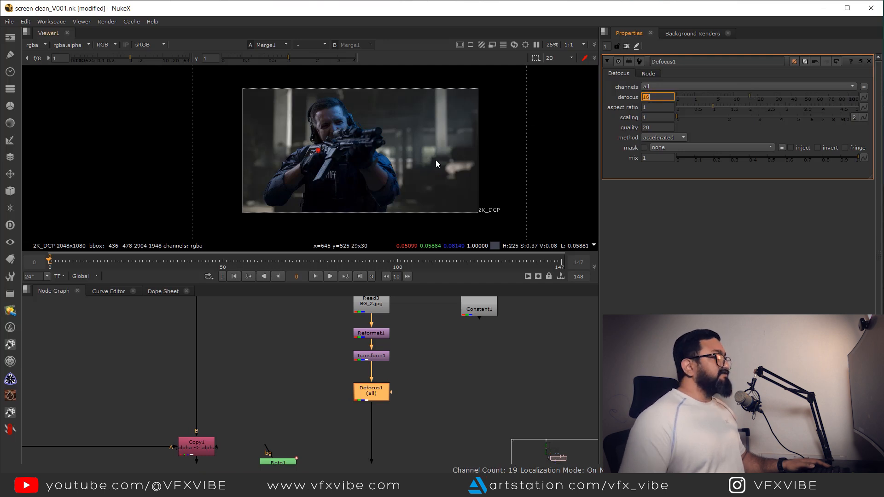
{"action": "scroll", "coordinate": [389, 157], "scroll_direction": "up", "scroll_amount": 5}
{"action": "key", "text": "space"}
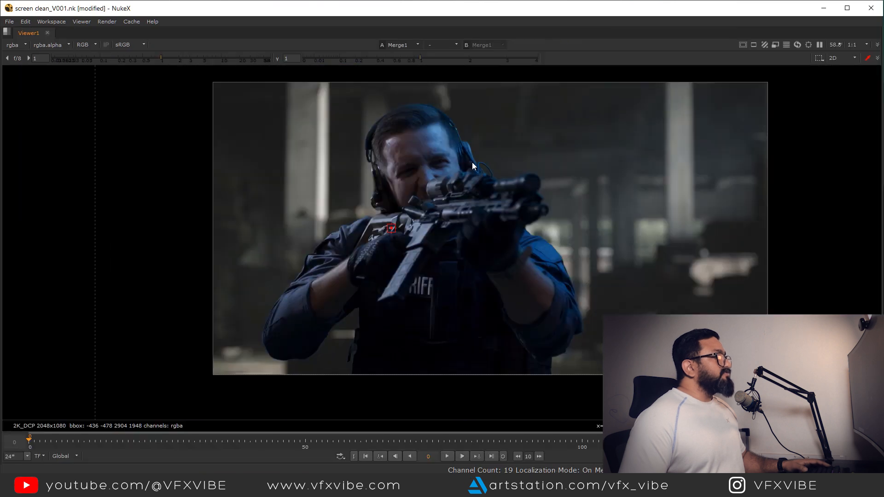
Step: Examine the composite's edges around the bent elbow, the headset and the hair for fringing
{"action": "scroll", "coordinate": [428, 209], "scroll_direction": "up", "scroll_amount": 7}
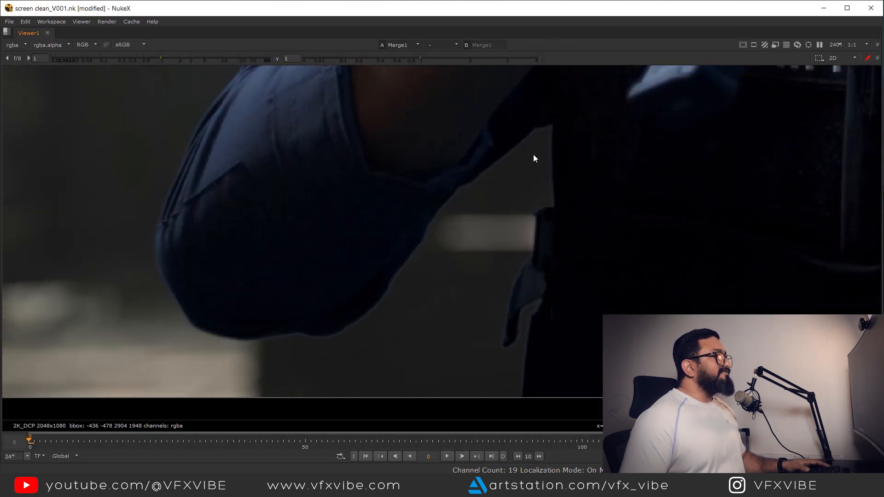
{"action": "scroll", "coordinate": [191, 345], "scroll_direction": "down", "scroll_amount": 5}
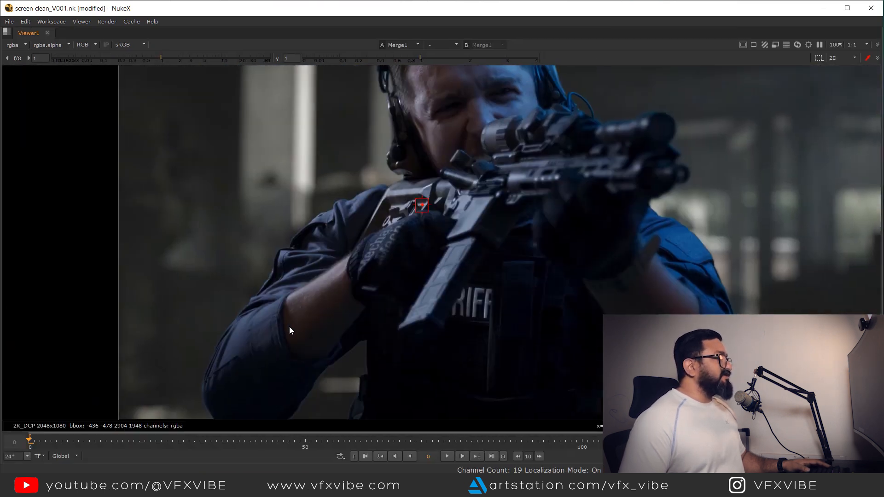
{"action": "scroll", "coordinate": [381, 231], "scroll_direction": "up", "scroll_amount": 7}
{"action": "scroll", "coordinate": [521, 214], "scroll_direction": "up", "scroll_amount": 2}
{"action": "middle_click_drag", "start_coordinate": [522, 214], "coordinate": [323, 212]}
{"action": "scroll", "coordinate": [403, 259], "scroll_direction": "down", "scroll_amount": 1}
{"action": "middle_click_drag", "start_coordinate": [402, 259], "coordinate": [457, 184]}
{"action": "scroll", "coordinate": [458, 184], "scroll_direction": "down", "scroll_amount": 2}
{"action": "scroll", "coordinate": [240, 160], "scroll_direction": "up", "scroll_amount": 1}
{"action": "middle_click_drag", "start_coordinate": [240, 159], "coordinate": [452, 135]}
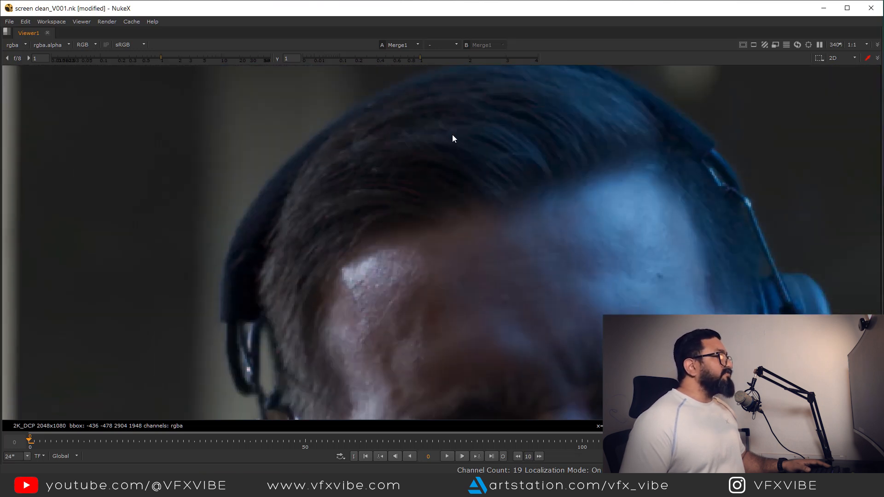
{"action": "scroll", "coordinate": [257, 229], "scroll_direction": "down", "scroll_amount": 4}
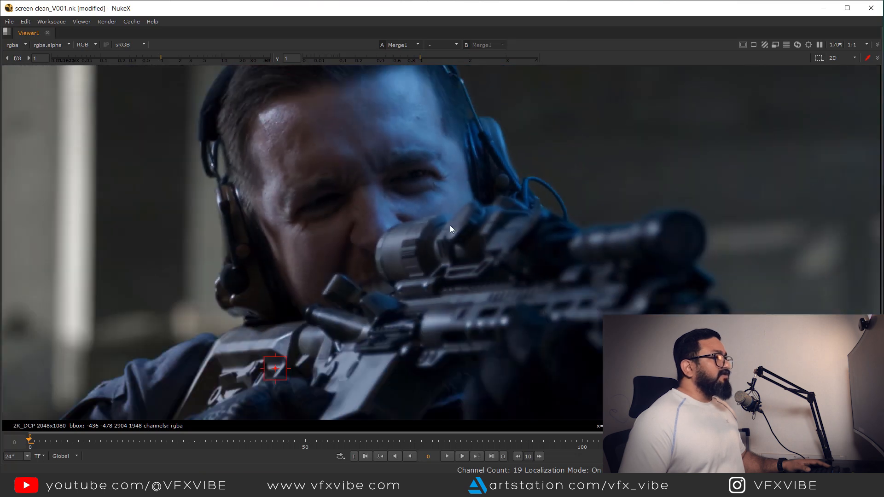
Step: Examine the keyed edges around the rifle scope, the blue-lit sleeve and the opposite elbow
{"action": "scroll", "coordinate": [490, 178], "scroll_direction": "up", "scroll_amount": 3}
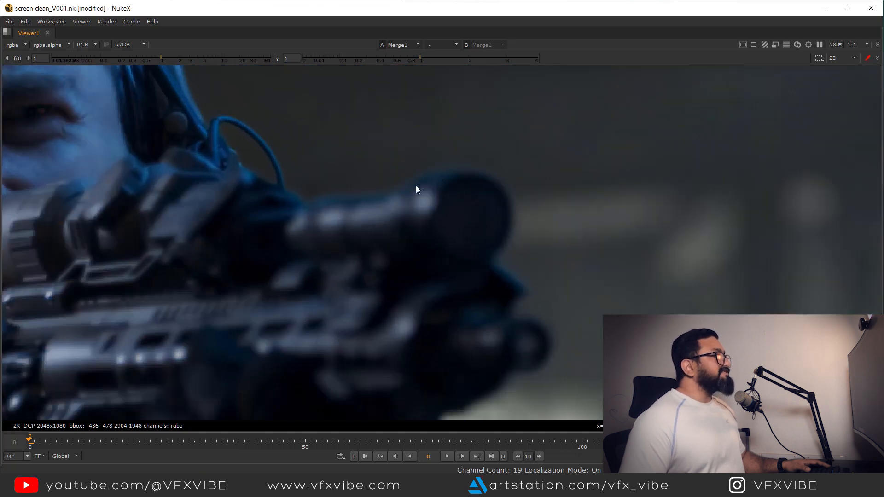
{"action": "middle_click_drag", "start_coordinate": [383, 222], "coordinate": [452, 284]}
{"action": "middle_click_drag", "start_coordinate": [516, 410], "coordinate": [399, 104]}
{"action": "scroll", "coordinate": [434, 190], "scroll_direction": "down", "scroll_amount": 3}
{"action": "middle_click_drag", "start_coordinate": [442, 222], "coordinate": [448, 267]}
{"action": "scroll", "coordinate": [612, 211], "scroll_direction": "up", "scroll_amount": 3}
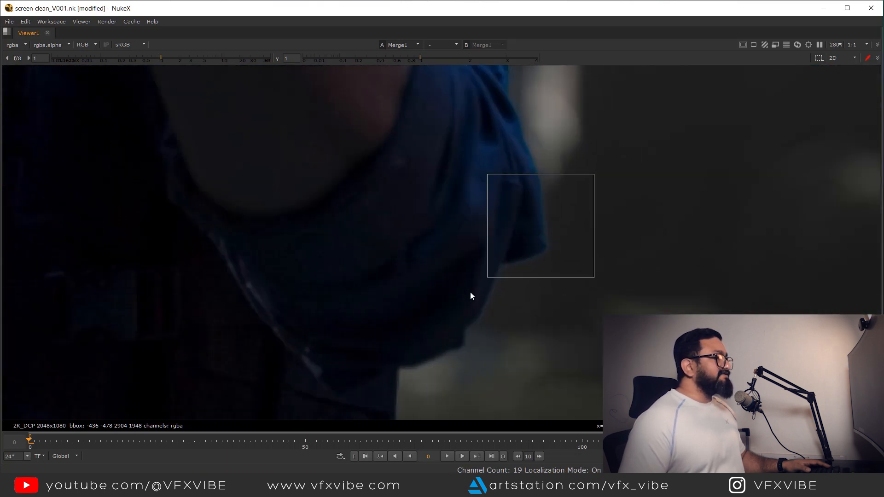
{"action": "scroll", "coordinate": [402, 362], "scroll_direction": "down", "scroll_amount": 2}
{"action": "middle_click_drag", "start_coordinate": [401, 362], "coordinate": [856, 312]}
{"action": "middle_click_drag", "start_coordinate": [579, 161], "coordinate": [605, 249]}
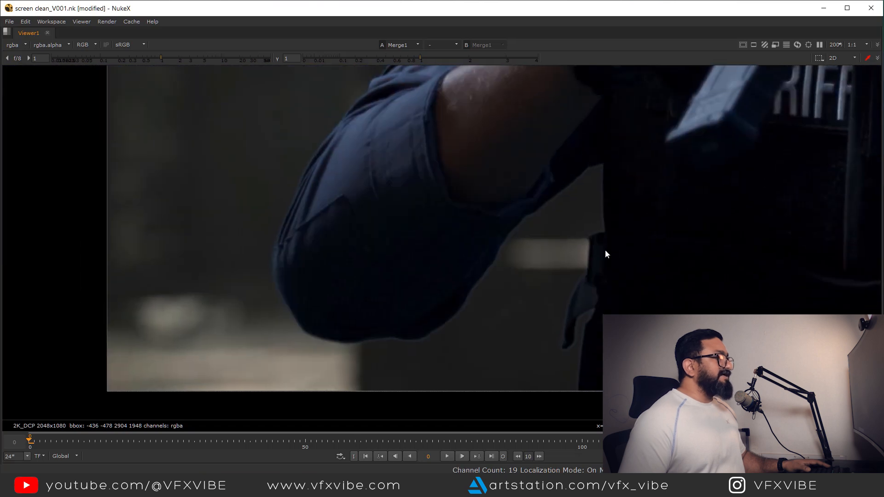
Step: Add a second Keylight node fed from a dot on the plate line, between the Primatte and Keylight1 branches
{"action": "key", "text": "space"}
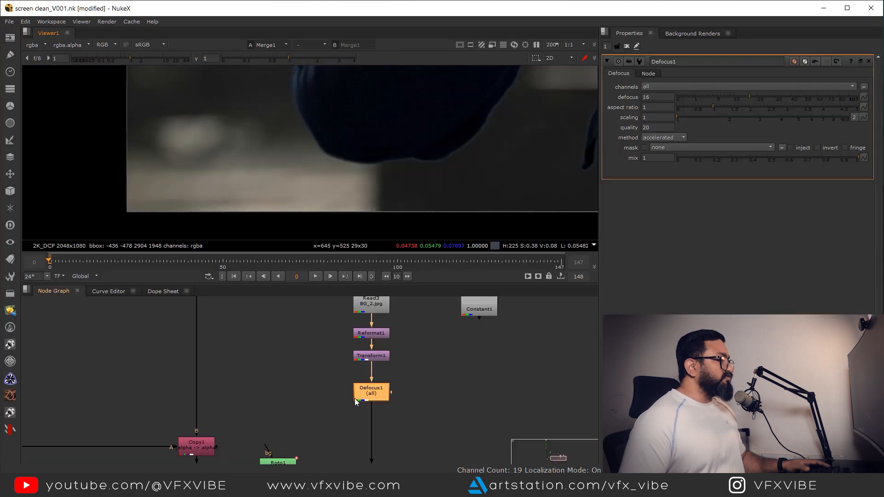
{"action": "scroll", "coordinate": [355, 414], "scroll_direction": "down", "scroll_amount": 3}
{"action": "scroll", "coordinate": [365, 380], "scroll_direction": "up", "scroll_amount": 5}
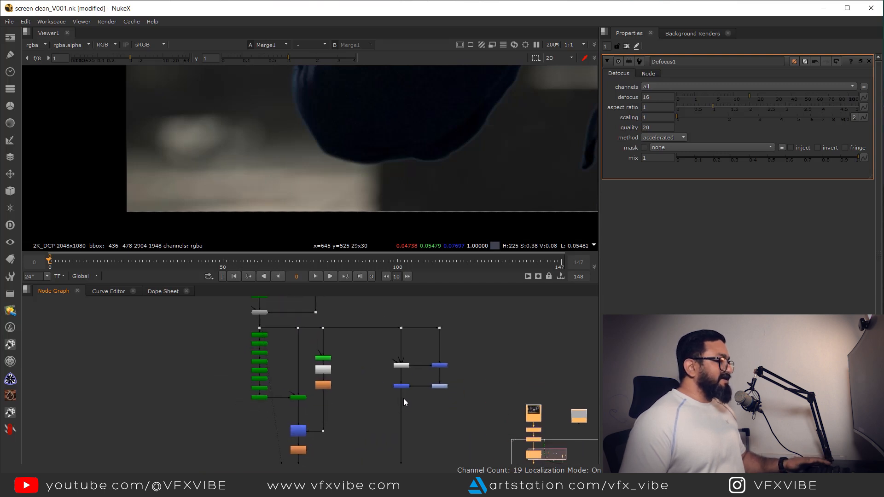
{"action": "middle_click_drag", "start_coordinate": [413, 157], "coordinate": [394, 151]}
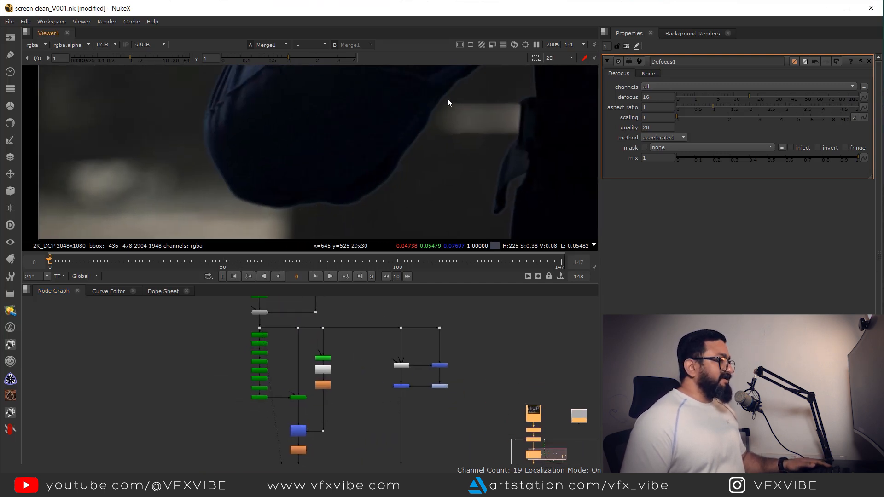
{"action": "scroll", "coordinate": [362, 336], "scroll_direction": "up", "scroll_amount": 3}
{"action": "left_click", "coordinate": [372, 314], "text": "ctrl"}
{"action": "key", "text": "Tab"}
{"action": "type", "text": "keylight"}
{"action": "key", "text": "Return"}
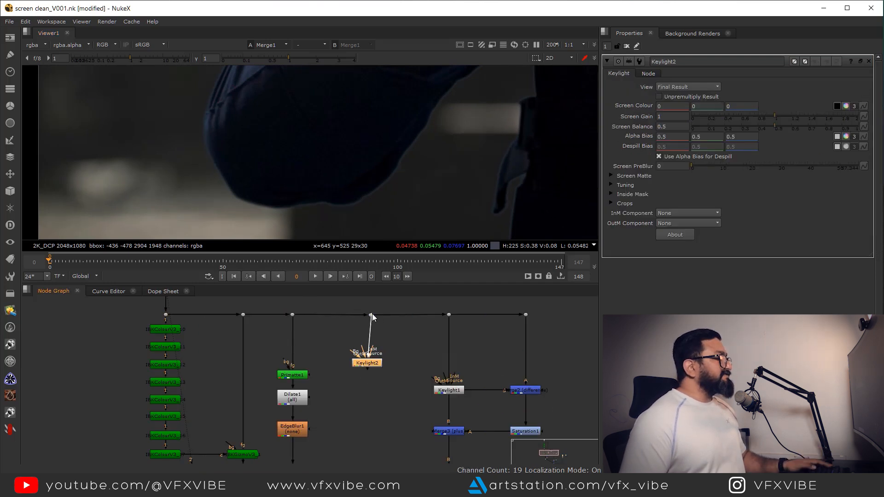
{"action": "scroll", "coordinate": [371, 346], "scroll_direction": "down", "scroll_amount": 2}
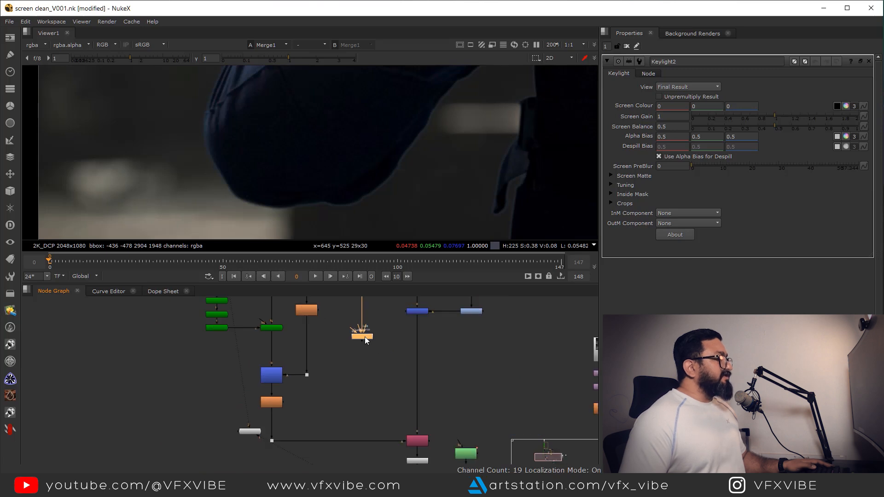
Step: View Keylight2 fitted to the frame and set the green value of its Screen Colour to 1
{"action": "key", "text": "1"}
{"action": "key", "text": "f"}
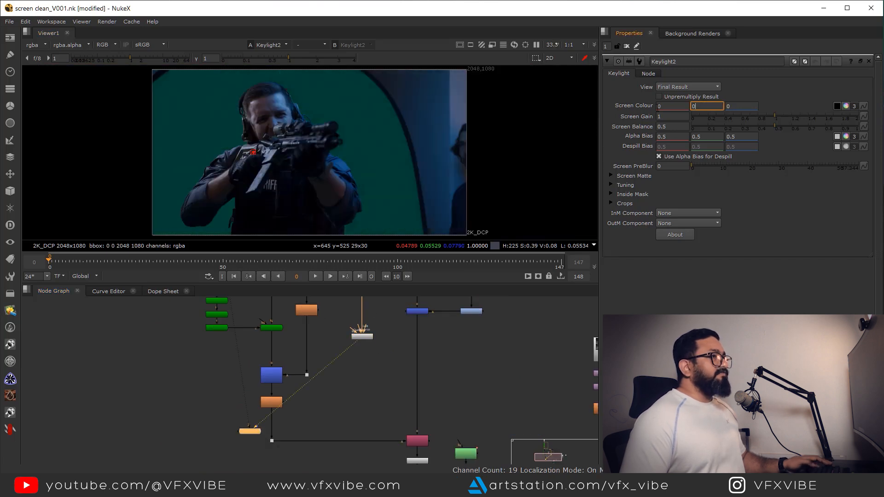
{"action": "type", "text": "1"}
{"action": "key", "text": "Return"}
{"action": "scroll", "coordinate": [448, 364], "scroll_direction": "up", "scroll_amount": 2}
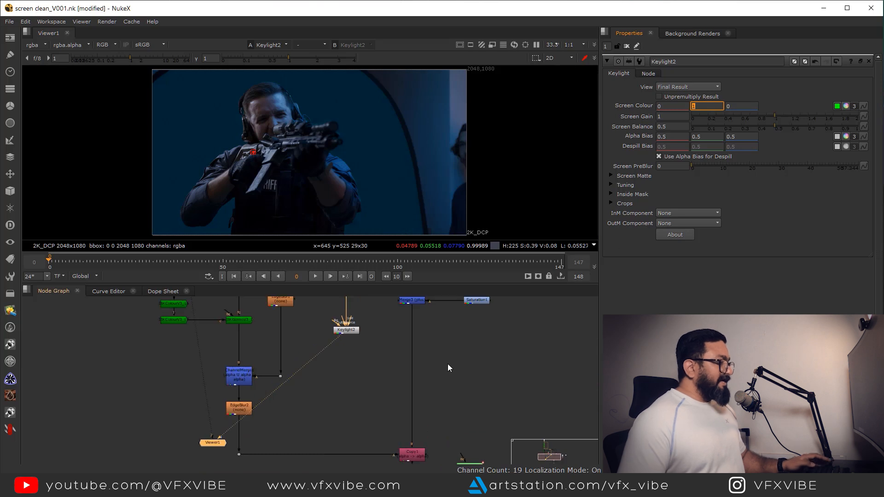
Step: Insert a Keymix node below the despill's plus Merge and connect its A input to Keylight2
{"action": "key", "text": "Tab"}
{"action": "type", "text": "key"}
{"action": "left_click", "coordinate": [394, 385]}
{"action": "scroll", "coordinate": [426, 361], "scroll_direction": "up", "scroll_amount": 2}
{"action": "left_click_drag", "start_coordinate": [426, 361], "coordinate": [353, 330]}
{"action": "scroll", "coordinate": [416, 355], "scroll_direction": "down", "scroll_amount": 3}
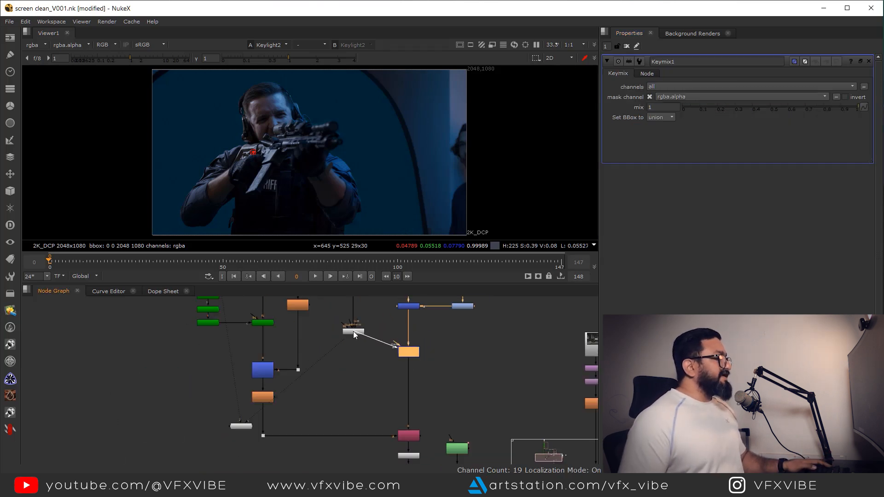
Step: Add an unconnected Roto node and draw a closed Bezier shape around the bent elbow and the adjoining gap beside the vest
{"action": "scroll", "coordinate": [427, 349], "scroll_direction": "up", "scroll_amount": 3}
{"action": "left_click", "coordinate": [467, 327]}
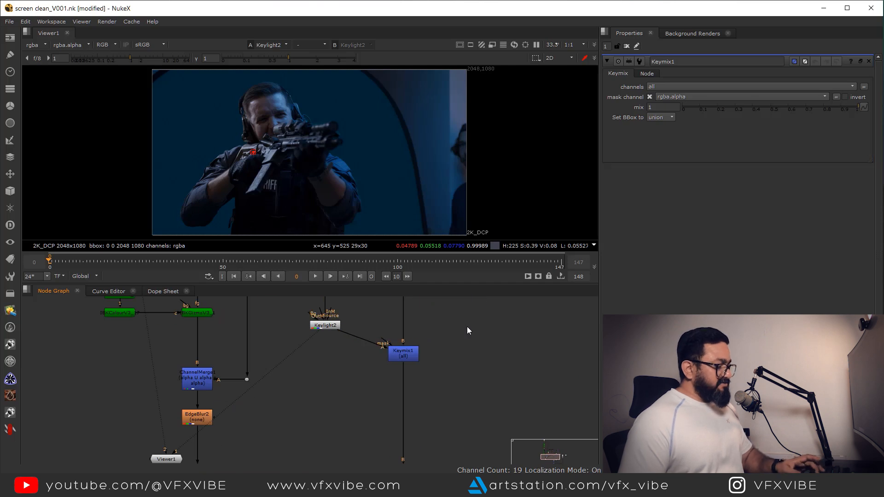
{"action": "key", "text": "o"}
{"action": "key", "text": "space"}
{"action": "scroll", "coordinate": [527, 206], "scroll_direction": "up", "scroll_amount": 10}
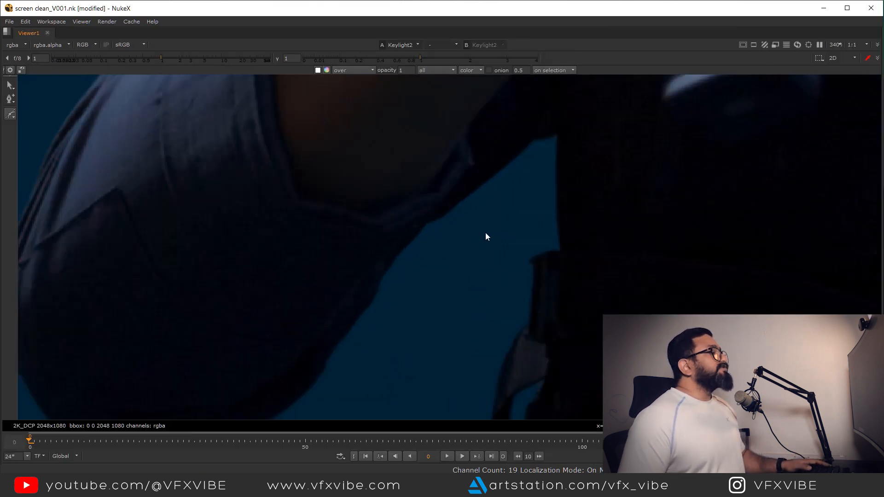
{"action": "scroll", "coordinate": [487, 236], "scroll_direction": "down", "scroll_amount": 5}
{"action": "left_click", "coordinate": [519, 178]}
{"action": "left_click", "coordinate": [462, 189]}
{"action": "left_click", "coordinate": [430, 185]}
{"action": "left_click", "coordinate": [396, 181]}
{"action": "left_click", "coordinate": [363, 177]}
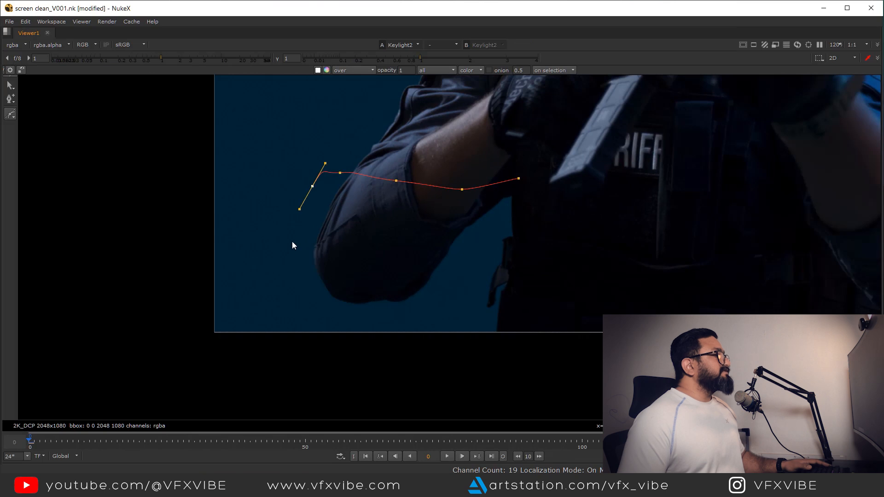
{"action": "left_click", "coordinate": [292, 244]}
{"action": "middle_click_drag", "start_coordinate": [333, 305], "coordinate": [302, 281]}
{"action": "left_click", "coordinate": [319, 294]}
{"action": "left_click", "coordinate": [436, 323]}
{"action": "left_click", "coordinate": [502, 312]}
{"action": "left_click", "coordinate": [489, 155]}
Step: Select all points of the elbow shape and feather its edge outward
{"action": "left_click_drag", "start_coordinate": [595, 113], "coordinate": [201, 358]}
{"action": "key", "text": "e"}
{"action": "key", "text": "e"}
{"action": "key", "text": "e"}
{"action": "key", "text": "e"}
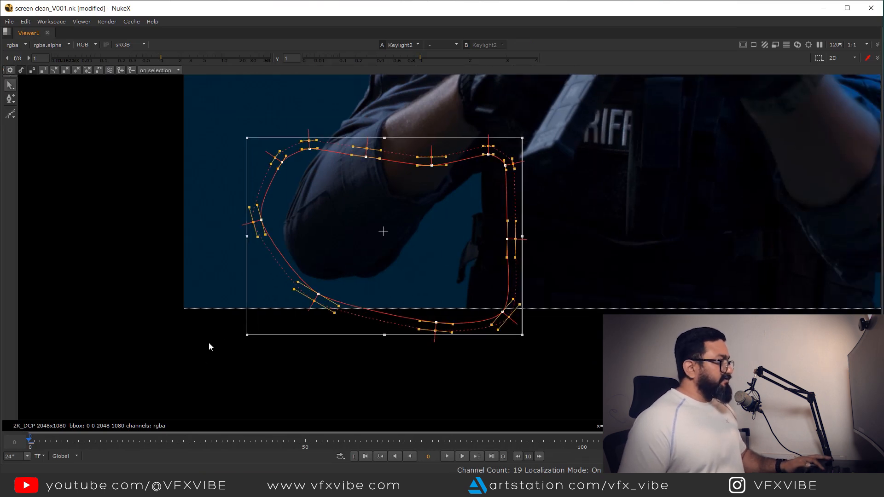
Step: Connect Roto2 to Keymix1's mask input through a dot, and line Keylight2 up beside Keymix1
{"action": "key", "text": "space"}
{"action": "scroll", "coordinate": [398, 392], "scroll_direction": "down", "scroll_amount": 1}
{"action": "middle_click_drag", "start_coordinate": [399, 386], "coordinate": [363, 373]}
{"action": "middle_click_drag", "start_coordinate": [373, 338], "coordinate": [370, 379]}
{"action": "scroll", "coordinate": [370, 379], "scroll_direction": "up", "scroll_amount": 1}
{"action": "scroll", "coordinate": [371, 382], "scroll_direction": "up", "scroll_amount": 1}
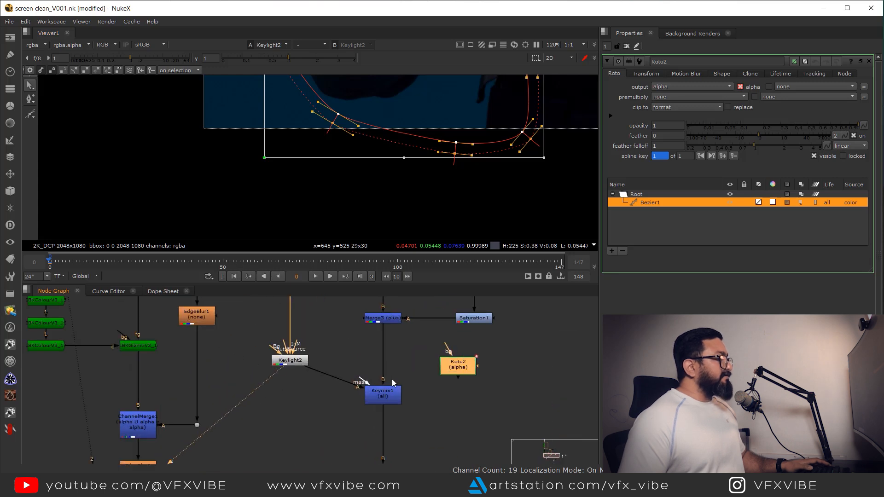
{"action": "left_click_drag", "start_coordinate": [468, 365], "coordinate": [500, 343]}
{"action": "left_click_drag", "start_coordinate": [438, 370], "coordinate": [491, 395], "text": "ctrl"}
{"action": "left_click_drag", "start_coordinate": [290, 364], "coordinate": [289, 399]}
Step: View the Merge1 composite close up on the elbow area covered by the roto mask
{"action": "scroll", "coordinate": [328, 406], "scroll_direction": "down", "scroll_amount": 4}
{"action": "middle_click_drag", "start_coordinate": [358, 433], "coordinate": [346, 295]}
{"action": "left_click_drag", "start_coordinate": [365, 401], "coordinate": [290, 365]}
{"action": "key", "text": "1"}
{"action": "scroll", "coordinate": [398, 135], "scroll_direction": "up", "scroll_amount": 5}
{"action": "middle_click_drag", "start_coordinate": [406, 110], "coordinate": [431, 162]}
{"action": "scroll", "coordinate": [388, 389], "scroll_direction": "up", "scroll_amount": 6}
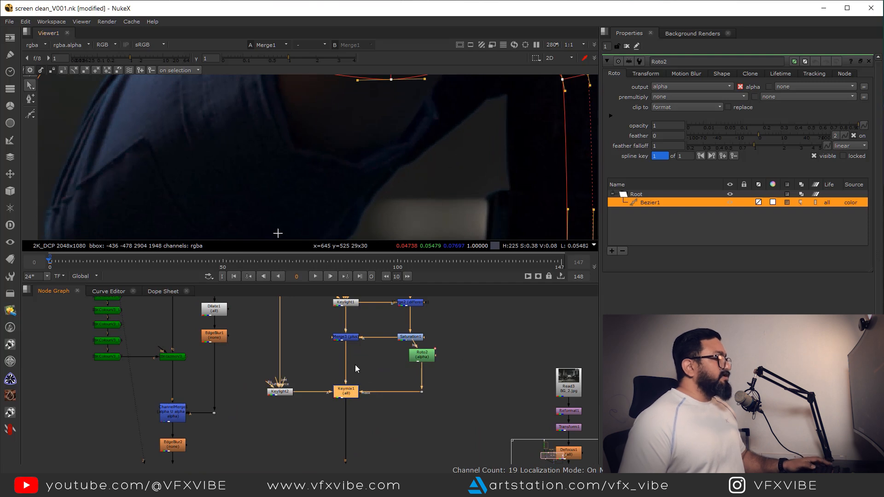
Step: Raise the viewer gain to 1.9 and set the blue value of Keylight2's Screen Colour to 0.3
{"action": "scroll", "coordinate": [355, 382], "scroll_direction": "up", "scroll_amount": 3}
{"action": "left_click", "coordinate": [323, 416]}
{"action": "middle_click_drag", "start_coordinate": [405, 192], "coordinate": [474, 131]}
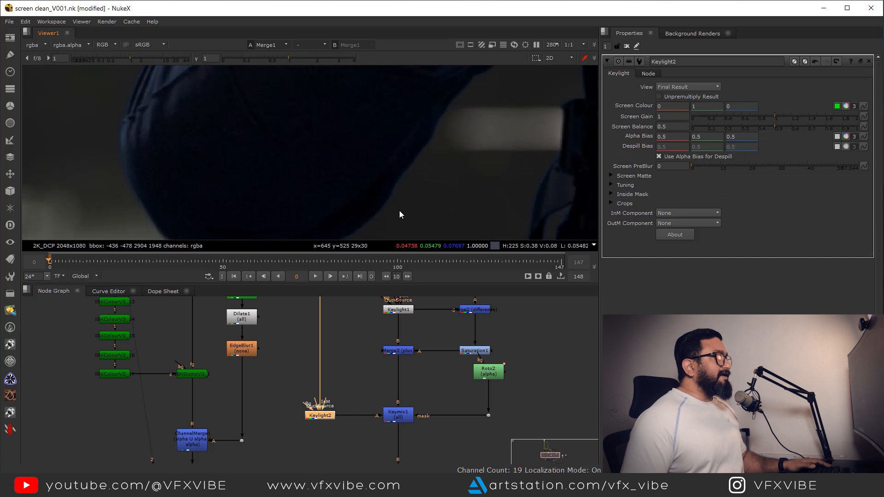
{"action": "scroll", "coordinate": [400, 171], "scroll_direction": "up", "scroll_amount": 3}
{"action": "left_click_drag", "start_coordinate": [135, 58], "coordinate": [142, 58]}
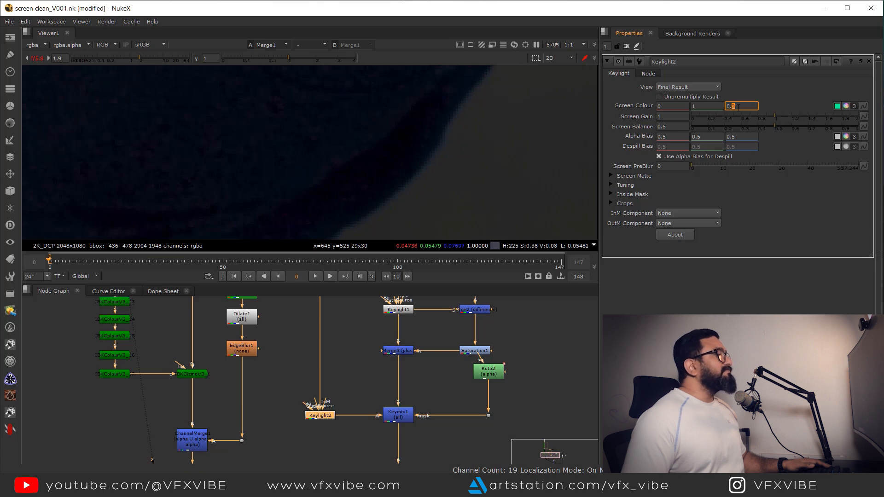
{"action": "scroll", "coordinate": [414, 170], "scroll_direction": "down", "scroll_amount": 3}
{"action": "middle_click_drag", "start_coordinate": [414, 170], "coordinate": [414, 217]}
{"action": "middle_click_drag", "start_coordinate": [316, 189], "coordinate": [341, 198]}
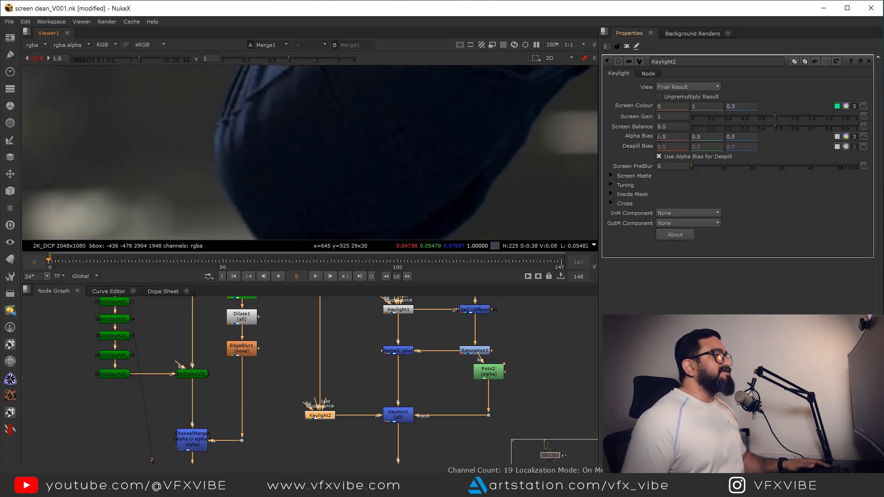
Step: Try lowering the red value of Keylight2's Screen Colour below 0
{"action": "scroll", "coordinate": [482, 164], "scroll_direction": "up", "scroll_amount": 5}
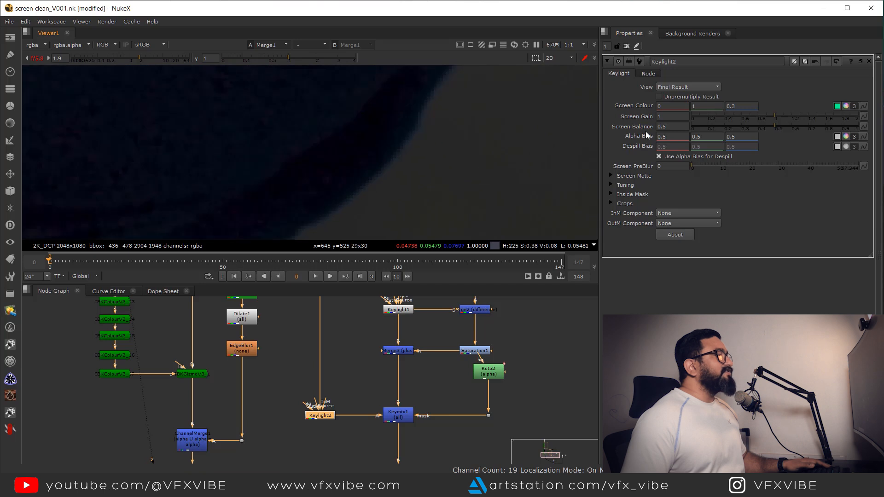
{"action": "key", "text": "Down"}
{"action": "key", "text": "Down"}
{"action": "key", "text": "Down"}
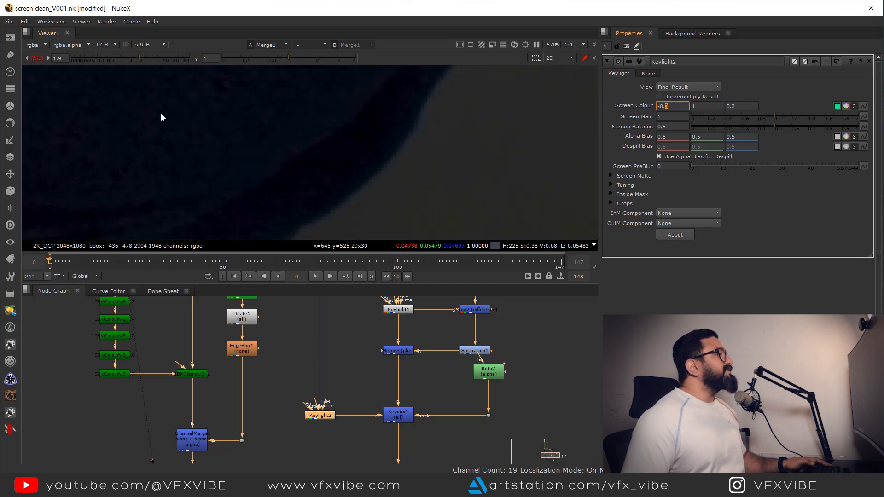
Step: Reset the viewer gain to 1 and set Keylight2's Screen Colour to red 0, green 1, blue 0.33
{"action": "left_click", "coordinate": [150, 58], "text": "ctrl"}
{"action": "middle_click_drag", "start_coordinate": [469, 94], "coordinate": [455, 187]}
{"action": "scroll", "coordinate": [455, 186], "scroll_direction": "down", "scroll_amount": 1}
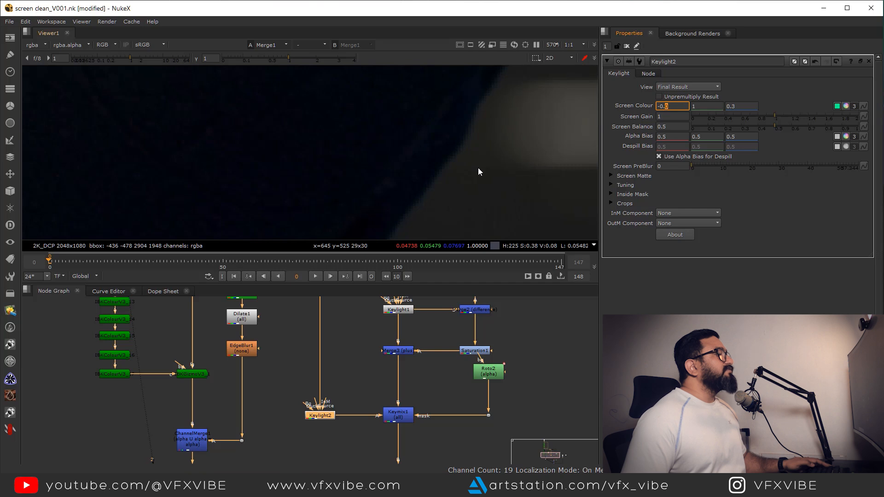
{"action": "scroll", "coordinate": [478, 172], "scroll_direction": "down", "scroll_amount": 5}
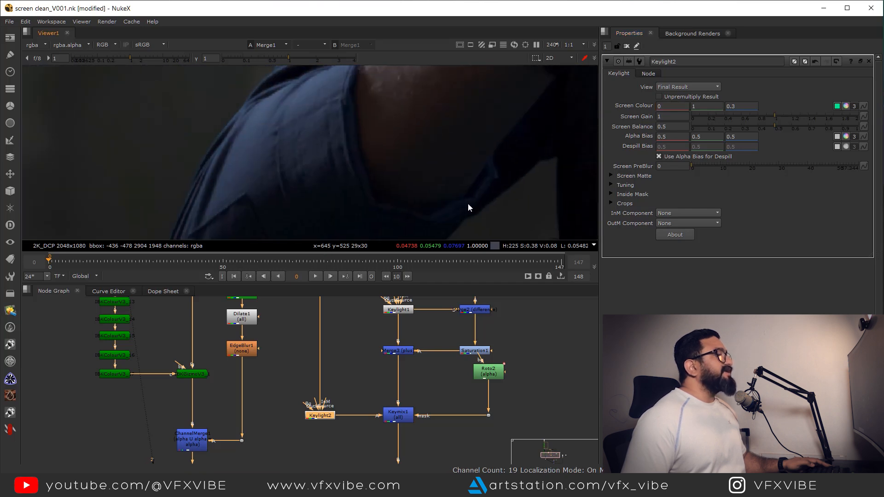
{"action": "middle_click_drag", "start_coordinate": [468, 203], "coordinate": [390, 129]}
{"action": "scroll", "coordinate": [385, 218], "scroll_direction": "down", "scroll_amount": 6}
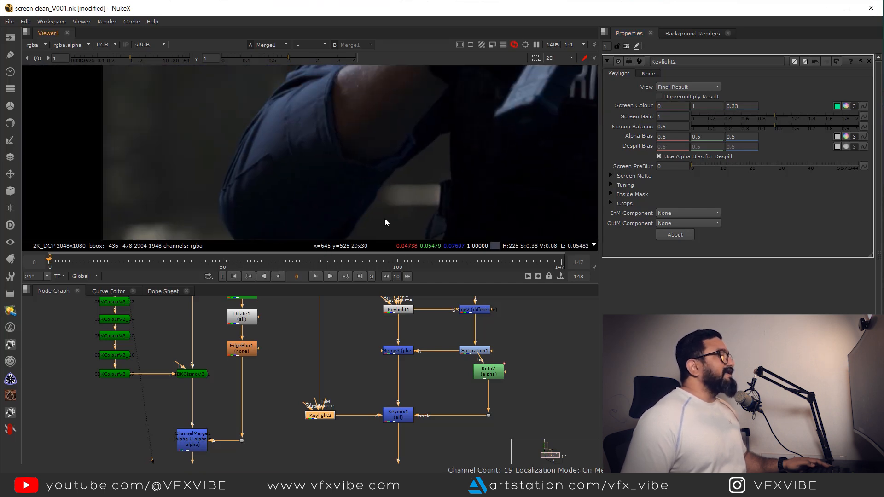
Step: Toggle Keymix1 off and on repeatedly to compare the lower elbow and belt strap edges
{"action": "left_click", "coordinate": [401, 419]}
{"action": "key", "text": "d"}
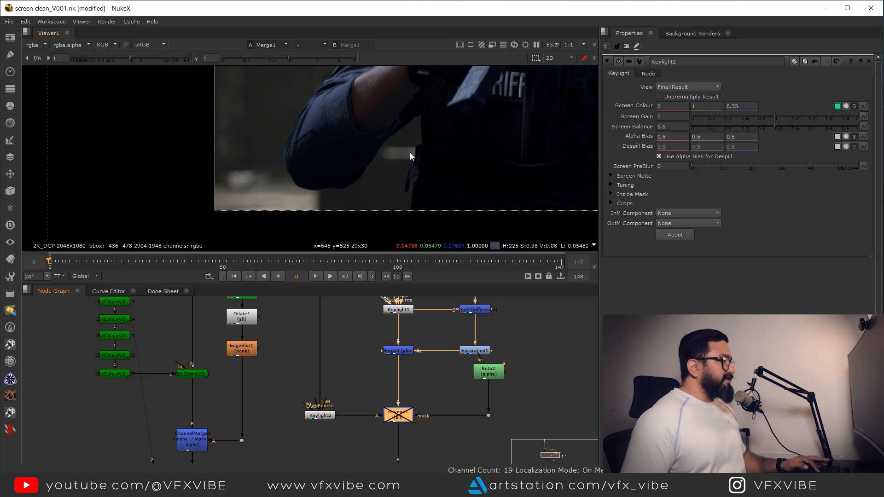
{"action": "scroll", "coordinate": [402, 177], "scroll_direction": "up", "scroll_amount": 8}
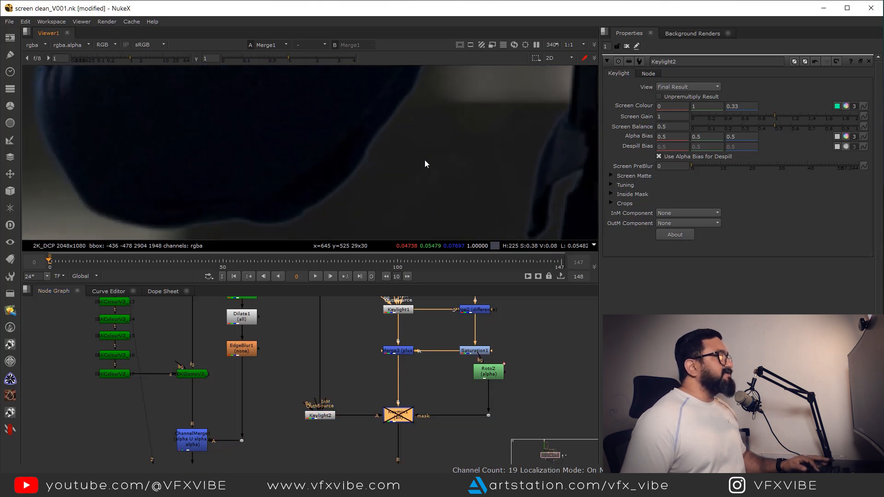
{"action": "key", "text": "d"}
{"action": "key", "text": "d"}
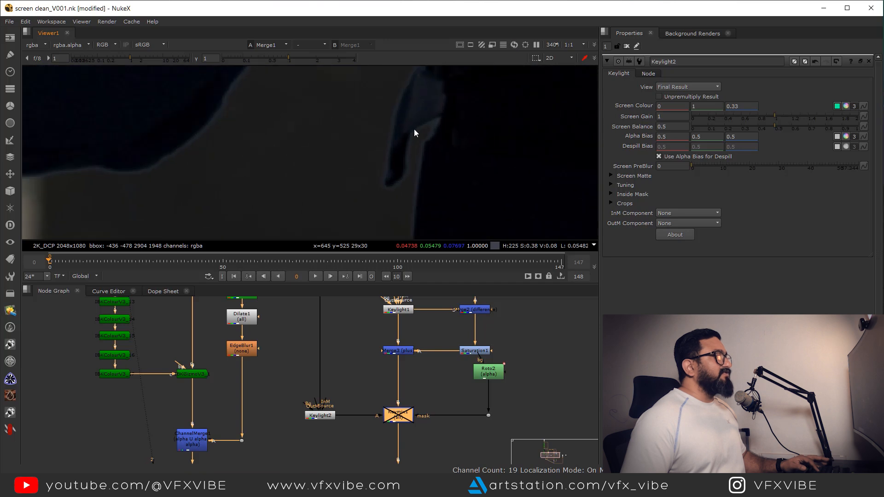
{"action": "key", "text": "d"}
{"action": "key", "text": "d"}
{"action": "key", "text": "d"}
{"action": "key", "text": "d"}
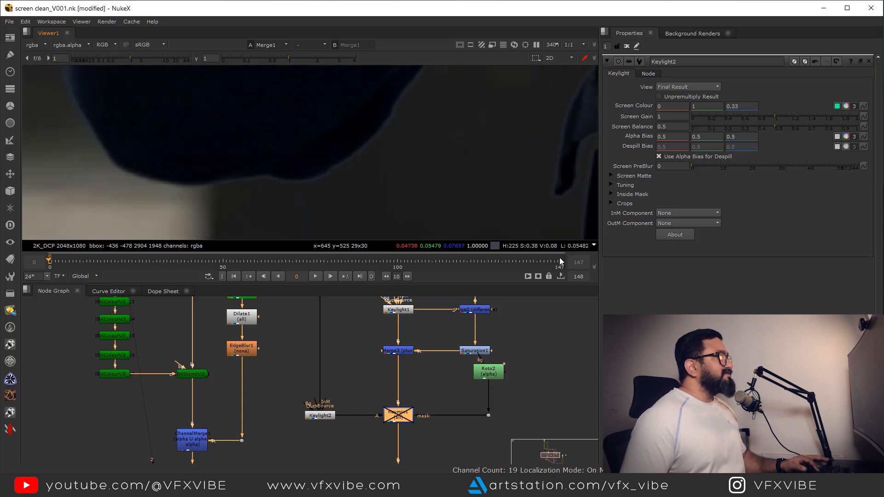
{"action": "key", "text": "d"}
{"action": "key", "text": "d"}
{"action": "key", "text": "d"}
Step: Compare the upper sleeve edge with Keymix1 off and on, and examine the opposite blue-lit sleeve
{"action": "middle_click_drag", "start_coordinate": [422, 145], "coordinate": [399, 253]}
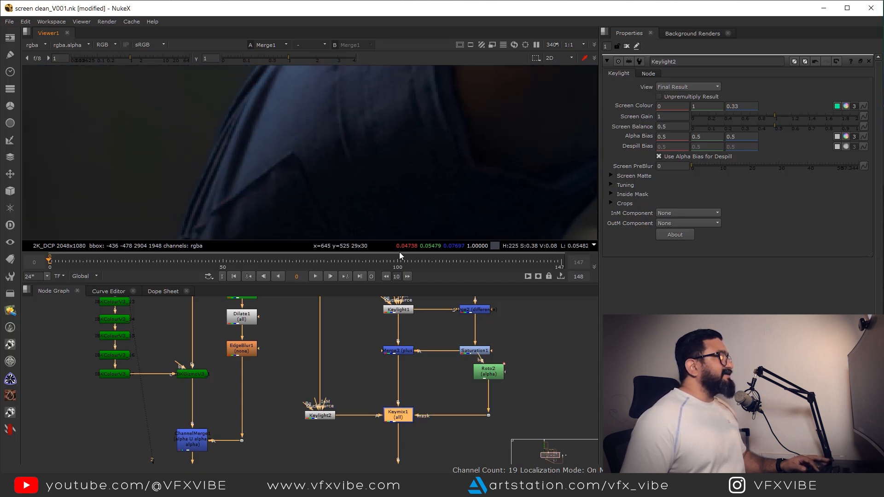
{"action": "scroll", "coordinate": [400, 167], "scroll_direction": "down", "scroll_amount": 3}
{"action": "key", "text": "d"}
{"action": "middle_click_drag", "start_coordinate": [456, 146], "coordinate": [429, 227]}
{"action": "key", "text": "d"}
{"action": "key", "text": "d"}
{"action": "scroll", "coordinate": [466, 167], "scroll_direction": "down", "scroll_amount": 3}
{"action": "middle_click_drag", "start_coordinate": [466, 168], "coordinate": [361, 60]}
{"action": "scroll", "coordinate": [489, 146], "scroll_direction": "up", "scroll_amount": 5}
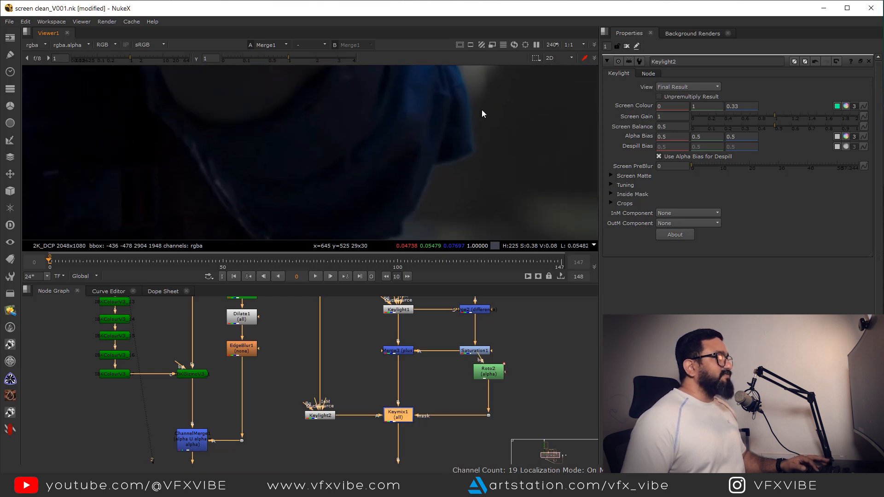
Step: Add a second closed Bezier to Roto2 around the fringed lower sleeve edge and smooth all its points
{"action": "middle_click_drag", "start_coordinate": [482, 372], "coordinate": [446, 371]}
{"action": "left_click", "coordinate": [464, 372]}
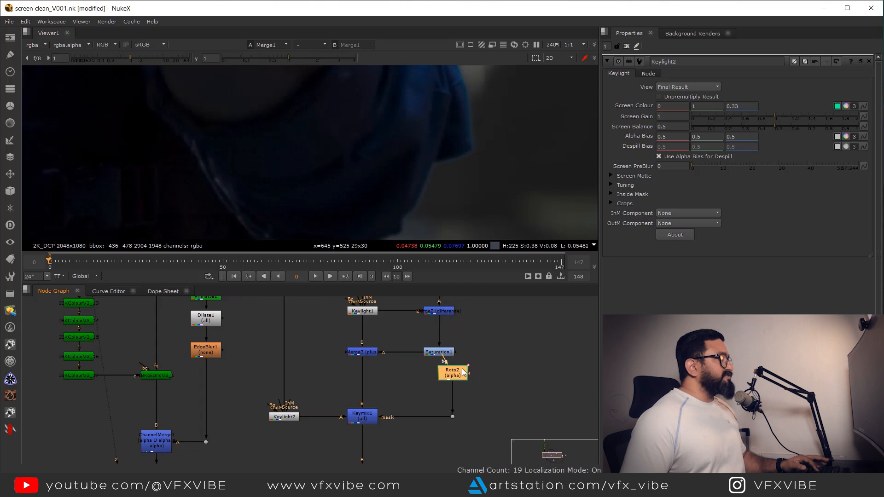
{"action": "double_click", "coordinate": [459, 377]}
{"action": "scroll", "coordinate": [361, 136], "scroll_direction": "down", "scroll_amount": 2}
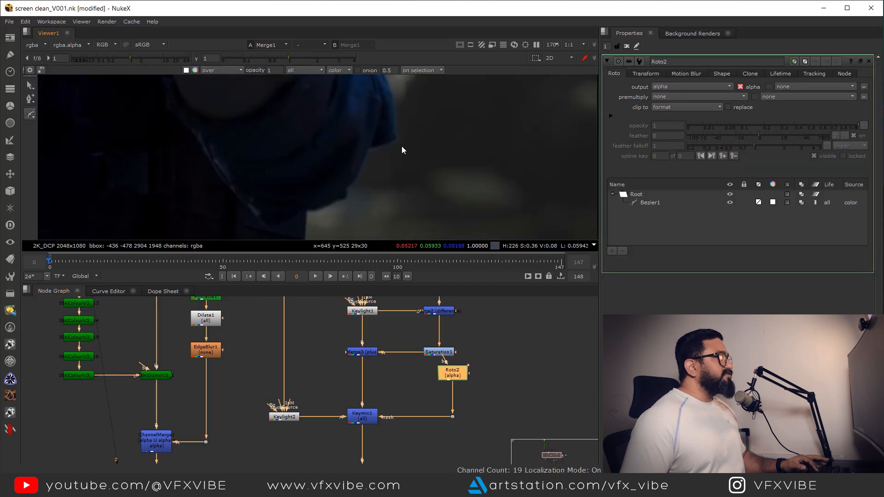
{"action": "left_click", "coordinate": [410, 121]}
{"action": "middle_click_drag", "start_coordinate": [339, 164], "coordinate": [333, 116]}
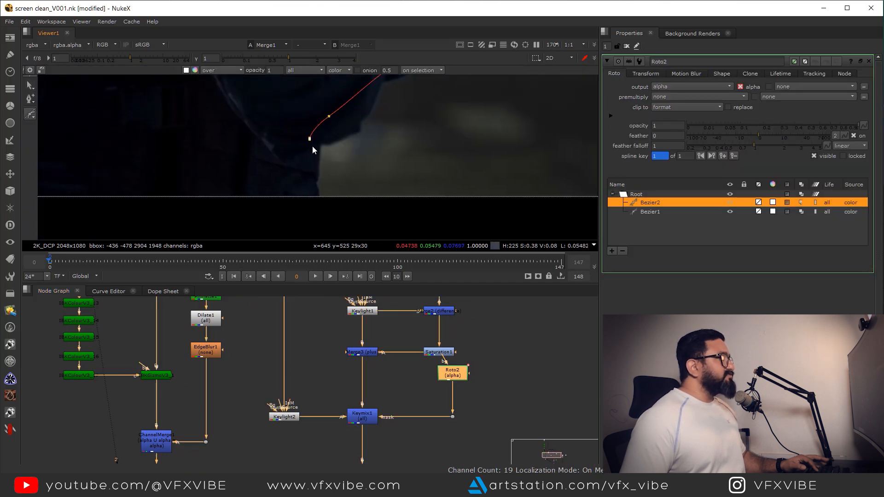
{"action": "left_click_drag", "start_coordinate": [312, 146], "coordinate": [315, 149]}
{"action": "middle_click_drag", "start_coordinate": [421, 134], "coordinate": [416, 175]}
{"action": "key", "text": "Return"}
{"action": "left_click_drag", "start_coordinate": [509, 78], "coordinate": [271, 217]}
{"action": "key", "text": "z"}
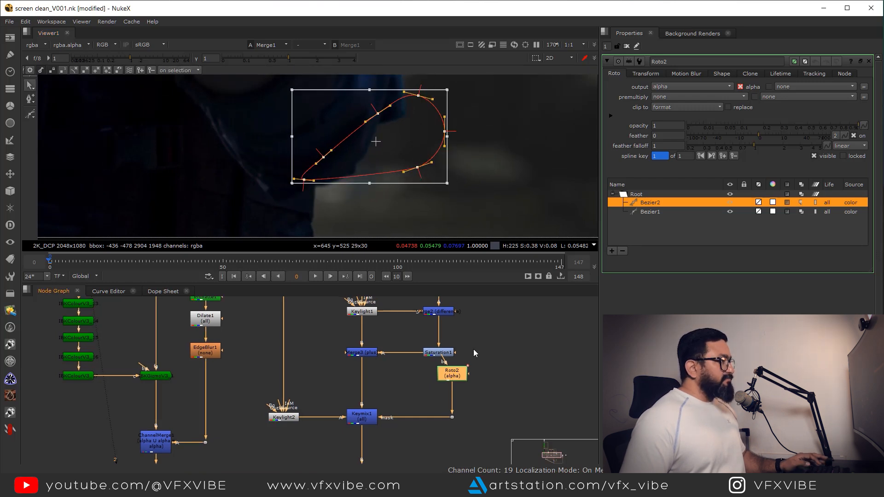
Step: Insert an EdgeBlur node after Roto2 in the Keymix1 mask branch and set its size to 17
{"action": "middle_click_drag", "start_coordinate": [474, 354], "coordinate": [467, 347]}
{"action": "left_click", "coordinate": [484, 377]}
{"action": "key", "text": "Tab"}
{"action": "type", "text": "edge"}
{"action": "key", "text": "Return"}
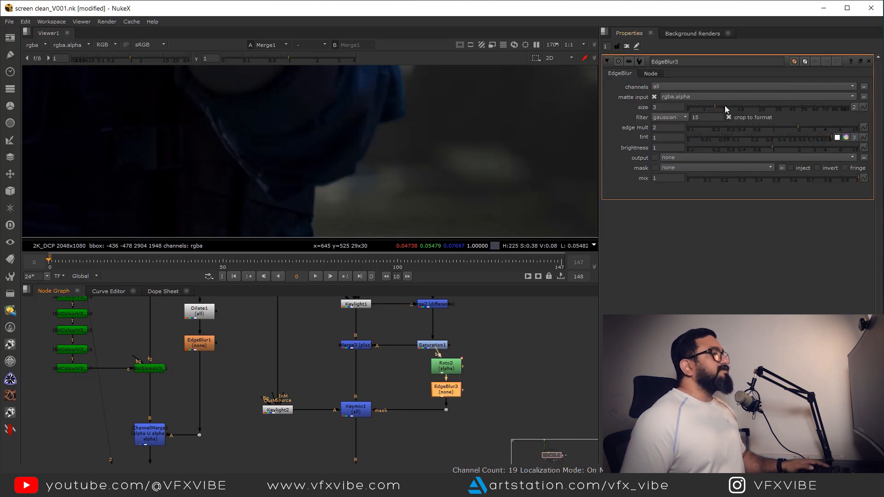
{"action": "left_click_drag", "start_coordinate": [759, 118], "coordinate": [756, 115]}
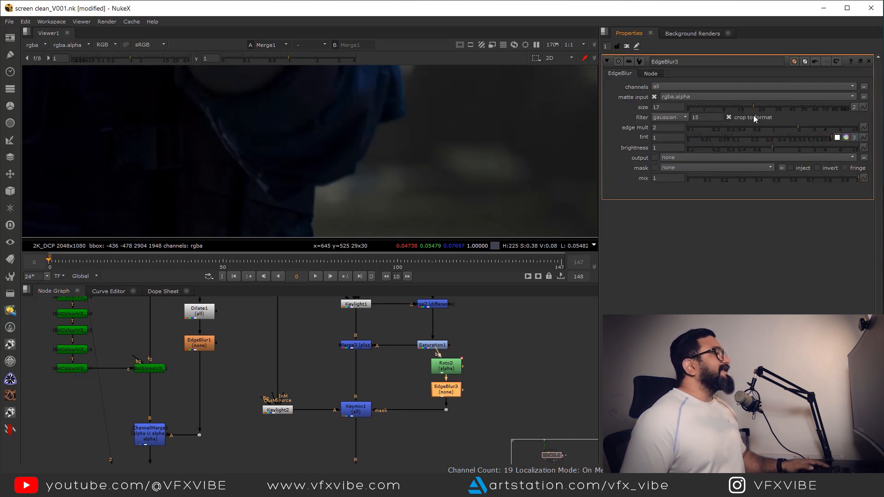
Step: Examine the sleeve edges and the rest of the subject's outline up close, then the whole composite
{"action": "scroll", "coordinate": [371, 162], "scroll_direction": "down", "scroll_amount": 5}
{"action": "middle_click_drag", "start_coordinate": [363, 134], "coordinate": [374, 151]}
{"action": "scroll", "coordinate": [409, 174], "scroll_direction": "up", "scroll_amount": 4}
{"action": "scroll", "coordinate": [374, 151], "scroll_direction": "down", "scroll_amount": 4}
{"action": "middle_click_drag", "start_coordinate": [341, 113], "coordinate": [344, 173]}
{"action": "scroll", "coordinate": [311, 113], "scroll_direction": "up", "scroll_amount": 3}
{"action": "mouse_move", "coordinate": [311, 113]}
{"action": "middle_mouse_down"}
{"action": "mouse_move", "coordinate": [336, 141]}
{"action": "mouse_move", "coordinate": [322, 106]}
{"action": "middle_mouse_up"}
{"action": "scroll", "coordinate": [337, 142], "scroll_direction": "up", "scroll_amount": 2}
{"action": "scroll", "coordinate": [322, 106], "scroll_direction": "down", "scroll_amount": 5}
{"action": "middle_click_drag", "start_coordinate": [366, 167], "coordinate": [435, 151]}
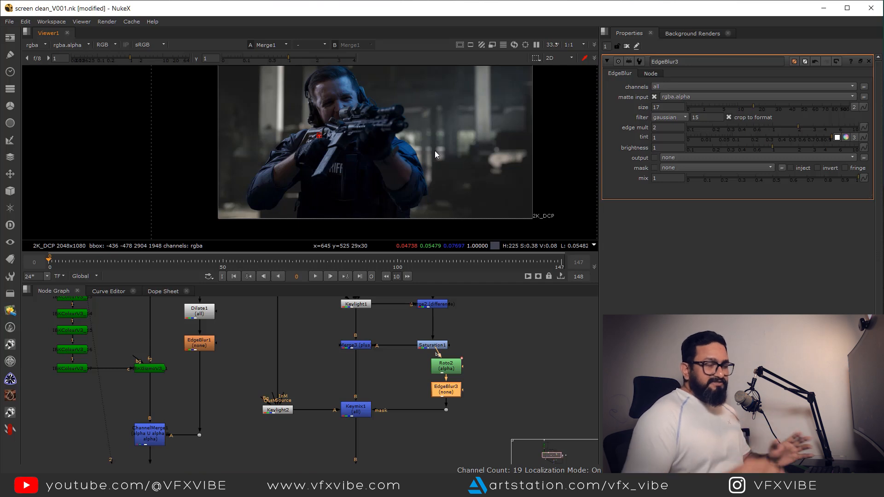
Step: Move Defocus1 down the background branch and insert a Grade node between Transform1 and Defocus1
{"action": "scroll", "coordinate": [416, 439], "scroll_direction": "down", "scroll_amount": 1}
{"action": "middle_click_drag", "start_coordinate": [416, 440], "coordinate": [409, 388]}
{"action": "scroll", "coordinate": [544, 407], "scroll_direction": "down", "scroll_amount": 2}
{"action": "middle_click_drag", "start_coordinate": [553, 410], "coordinate": [403, 371]}
{"action": "scroll", "coordinate": [402, 371], "scroll_direction": "up", "scroll_amount": 2}
{"action": "left_click_drag", "start_coordinate": [415, 377], "coordinate": [414, 433]}
{"action": "left_click", "coordinate": [446, 371]}
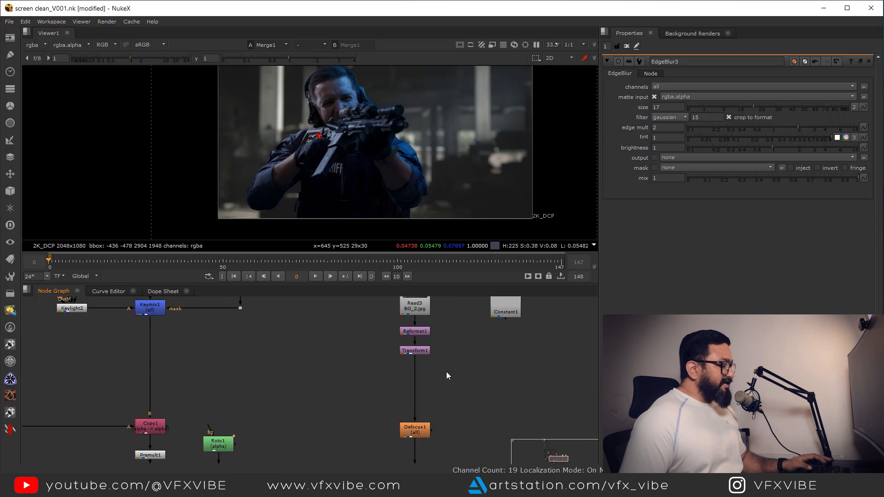
{"action": "key", "text": "g"}
{"action": "left_click_drag", "start_coordinate": [436, 370], "coordinate": [405, 377]}
{"action": "middle_click_drag", "start_coordinate": [467, 108], "coordinate": [453, 155]}
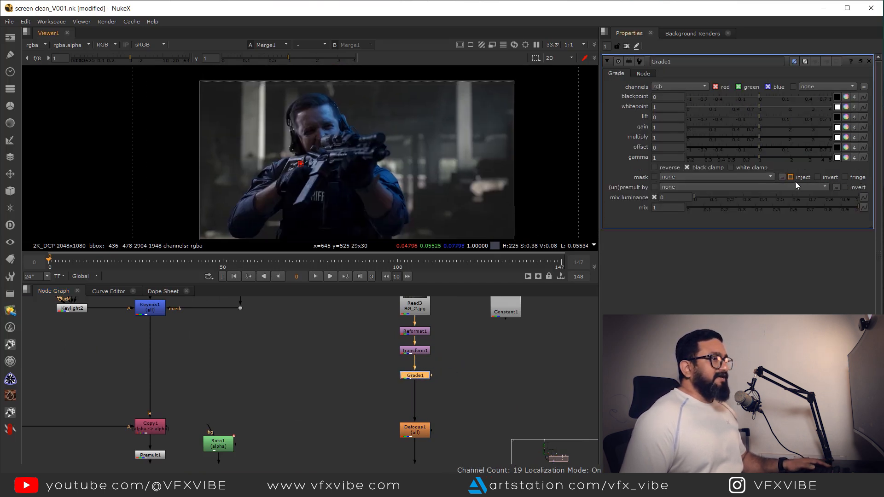
Step: Tint the background in Grade1 with gamma about 0.78, 0.92, 0.867 and gain about 1, 0.996, 0.921 (RGB)
{"action": "left_click", "coordinate": [846, 158]}
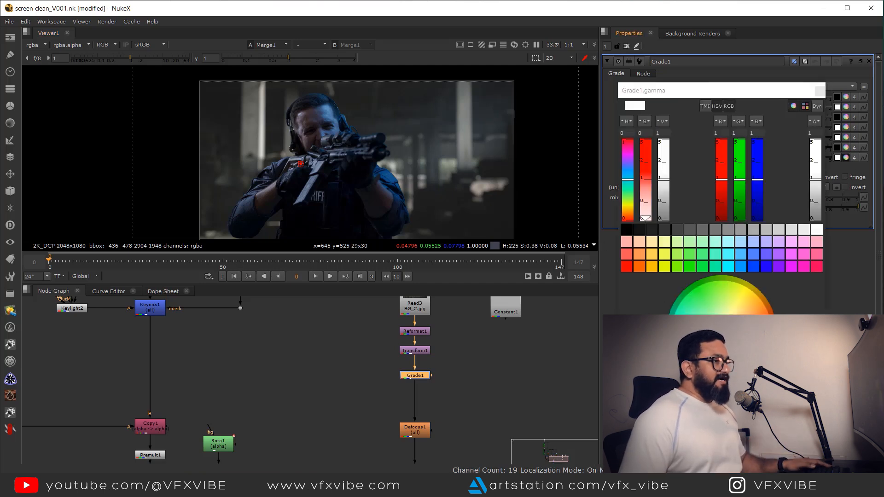
{"action": "mouse_move", "coordinate": [722, 330]}
{"action": "left_mouse_down"}
{"action": "mouse_move", "coordinate": [670, 322]}
{"action": "mouse_move", "coordinate": [669, 331]}
{"action": "mouse_move", "coordinate": [672, 310]}
{"action": "left_mouse_up"}
{"action": "left_click_drag", "start_coordinate": [666, 184], "coordinate": [666, 187]}
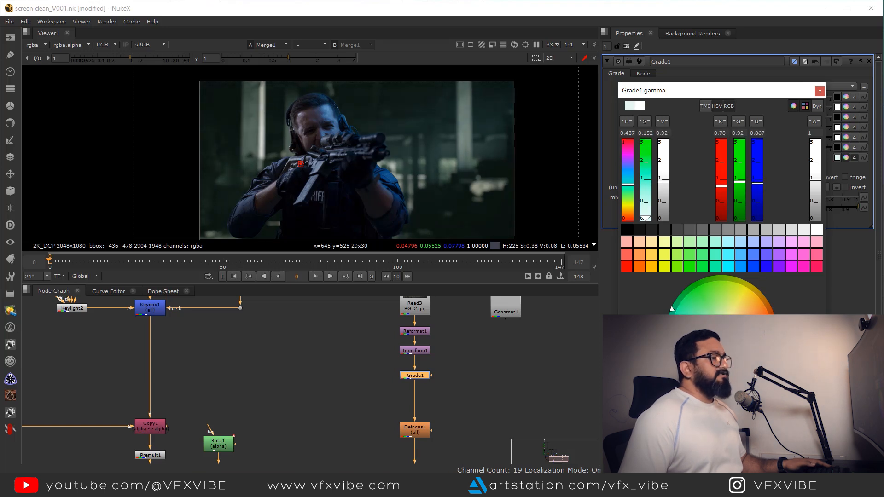
{"action": "left_click", "coordinate": [820, 91]}
{"action": "left_click", "coordinate": [847, 127]}
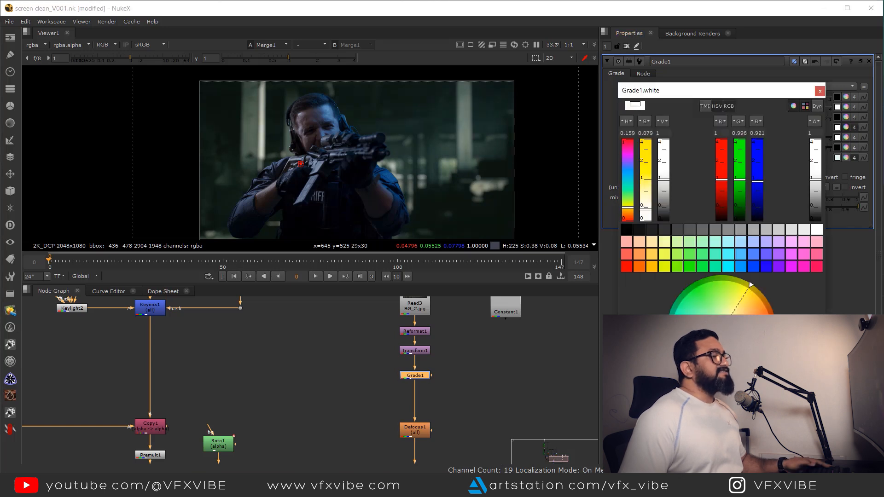
{"action": "left_click", "coordinate": [820, 91]}
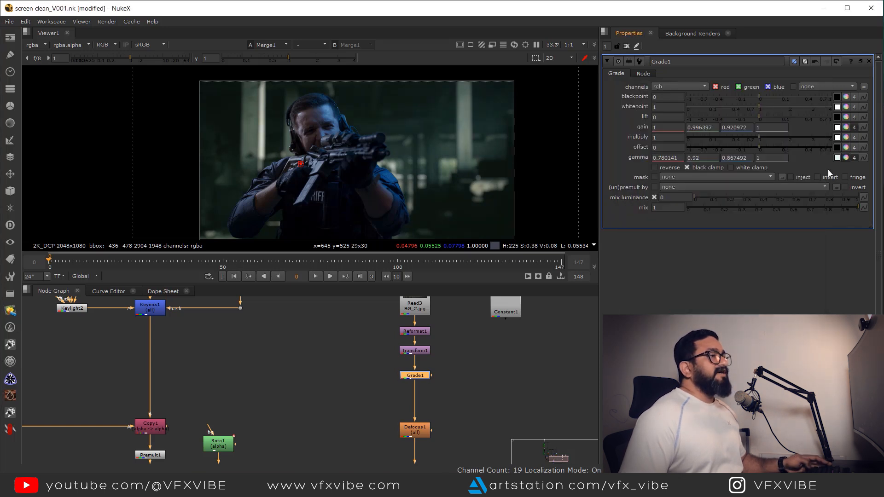
Step: Raise Grade1's blue gamma to about 0.88 and check the composite in an enlarged viewer
{"action": "left_click", "coordinate": [847, 157]}
{"action": "mouse_move", "coordinate": [670, 310]}
{"action": "left_mouse_down"}
{"action": "mouse_move", "coordinate": [676, 303]}
{"action": "mouse_move", "coordinate": [669, 314]}
{"action": "left_mouse_up"}
{"action": "key", "text": "space"}
{"action": "middle_click_drag", "start_coordinate": [463, 268], "coordinate": [523, 308]}
{"action": "scroll", "coordinate": [524, 290], "scroll_direction": "up", "scroll_amount": 3}
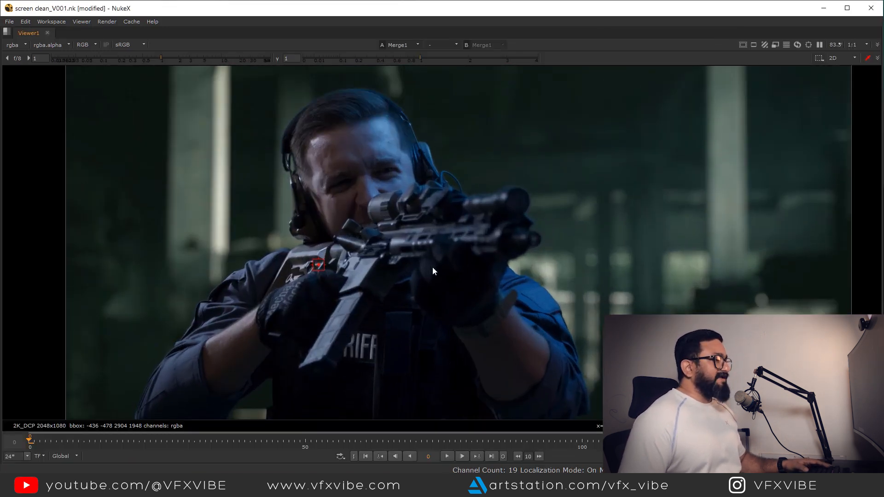
{"action": "key", "text": "space"}
{"action": "key", "text": "f"}
Step: Move Merge1 and its background connection dot down to make room below the foreground's mask merge
{"action": "middle_click_drag", "start_coordinate": [422, 385], "coordinate": [450, 411]}
{"action": "scroll", "coordinate": [449, 411], "scroll_direction": "down", "scroll_amount": 3}
{"action": "middle_click_drag", "start_coordinate": [319, 460], "coordinate": [361, 407]}
{"action": "middle_click_drag", "start_coordinate": [283, 465], "coordinate": [294, 428]}
{"action": "left_click_drag", "start_coordinate": [287, 430], "coordinate": [569, 398]}
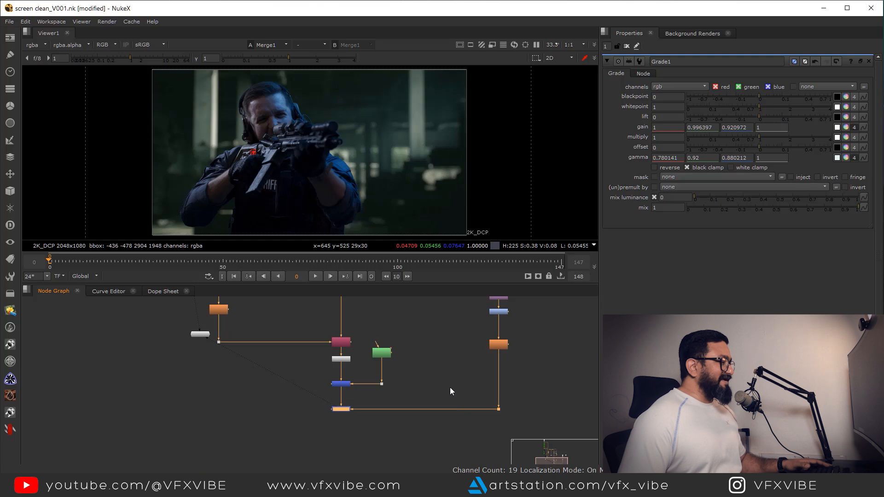
{"action": "middle_click_drag", "start_coordinate": [341, 409], "coordinate": [333, 376]}
{"action": "left_click_drag", "start_coordinate": [333, 376], "coordinate": [332, 451]}
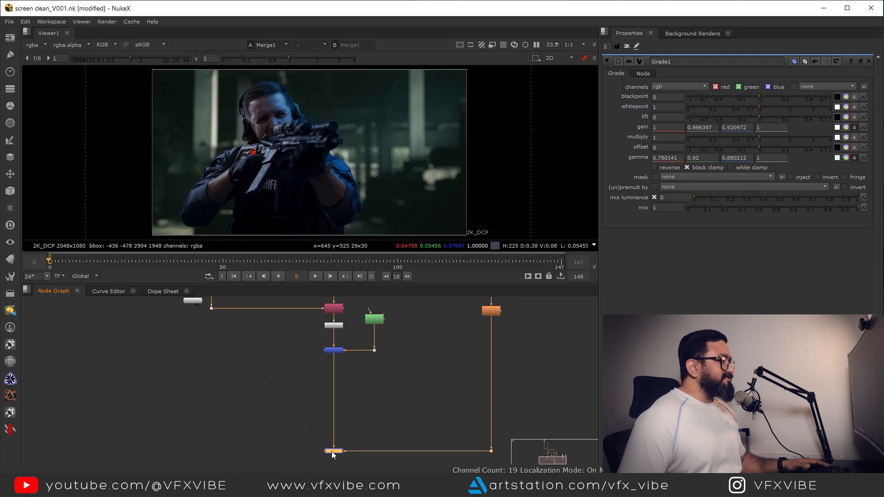
{"action": "left_click", "coordinate": [346, 410]}
Step: Insert a HueCorrect node in the foreground branch directly below the mask merge
{"action": "middle_click_drag", "start_coordinate": [363, 381], "coordinate": [379, 380]}
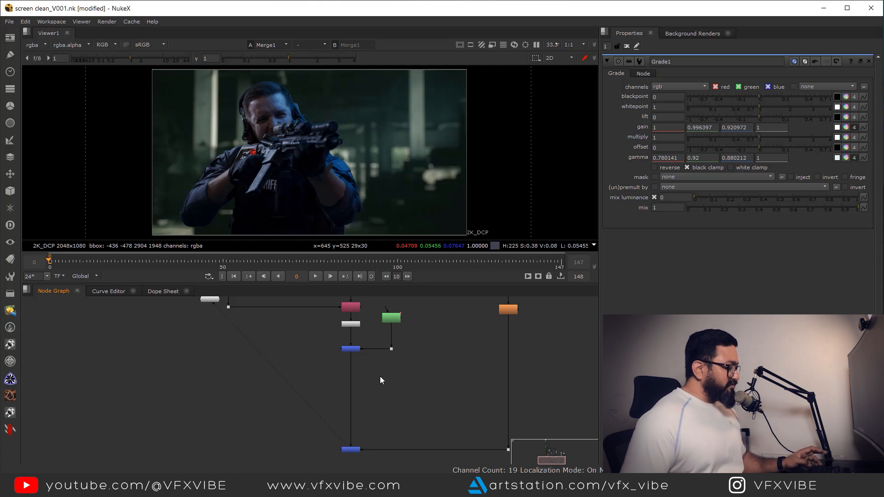
{"action": "key", "text": "Tab"}
{"action": "type", "text": "hue"}
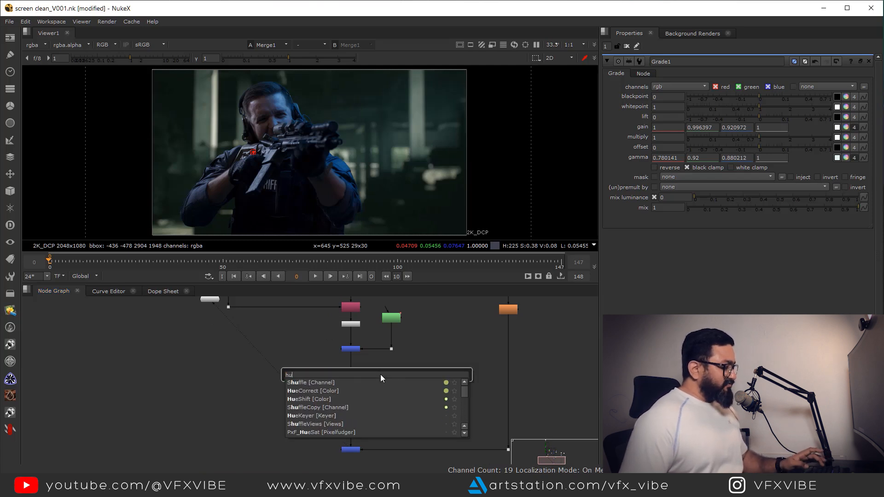
{"action": "key", "text": "Return"}
{"action": "left_click_drag", "start_coordinate": [320, 364], "coordinate": [325, 370]}
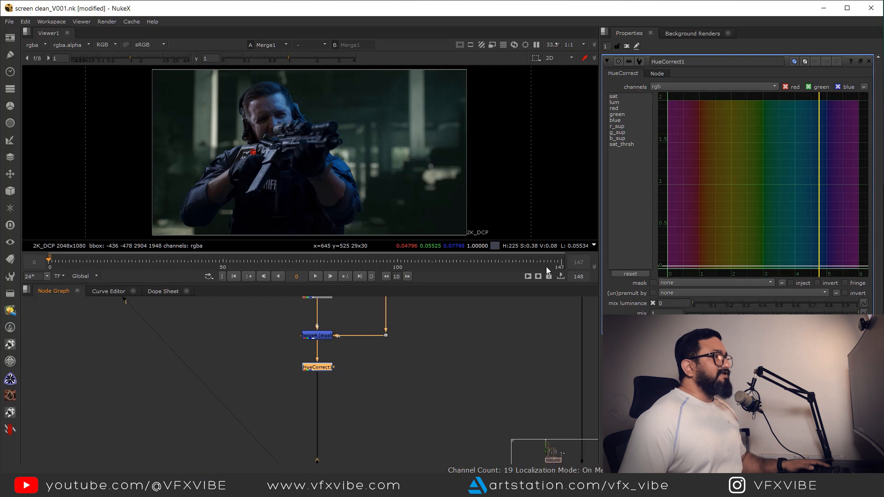
Step: Sample the blue-lit forehead, add a point at that hue (x 4.58) on HueCorrect1's b_sup curve, and lower it to about 0.425
{"action": "left_click", "coordinate": [619, 136]}
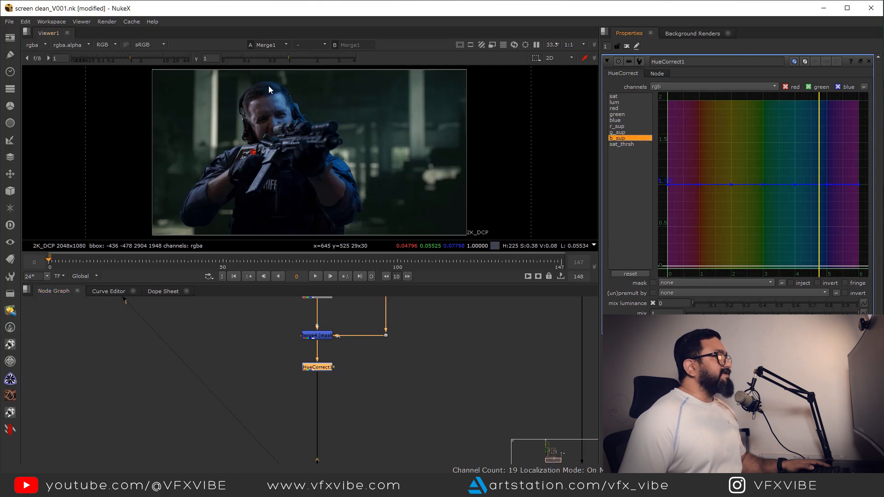
{"action": "scroll", "coordinate": [272, 90], "scroll_direction": "up", "scroll_amount": 6}
{"action": "left_click", "coordinate": [290, 131], "text": "ctrl"}
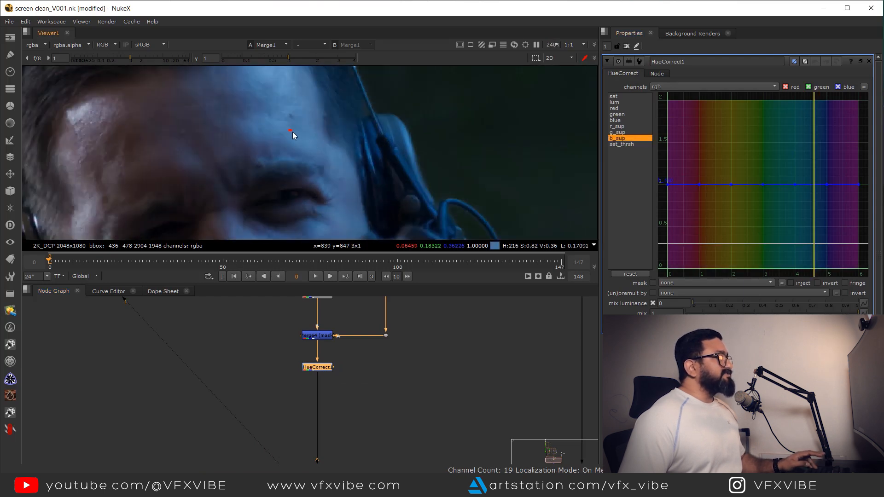
{"action": "left_click_drag", "start_coordinate": [293, 132], "coordinate": [294, 133], "text": "ctrl+shift"}
{"action": "left_click", "coordinate": [814, 184], "text": "ctrl+alt"}
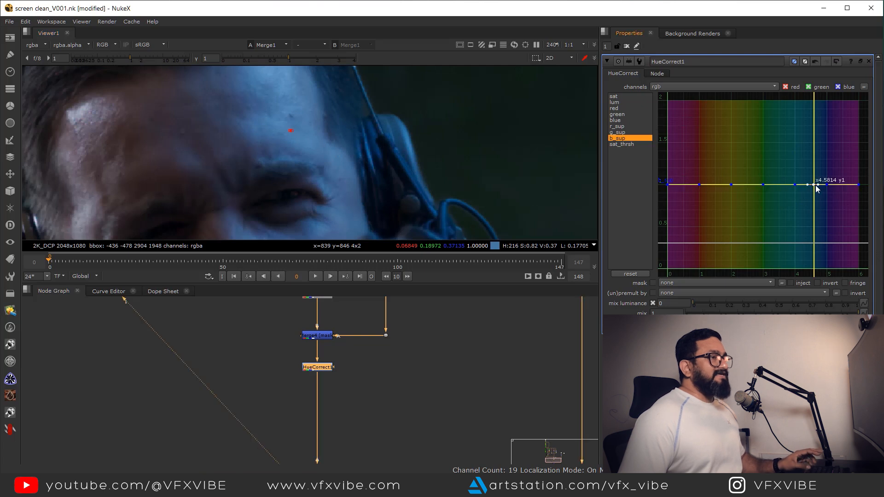
{"action": "left_click_drag", "start_coordinate": [814, 185], "coordinate": [821, 235]}
{"action": "scroll", "coordinate": [355, 180], "scroll_direction": "down", "scroll_amount": 8}
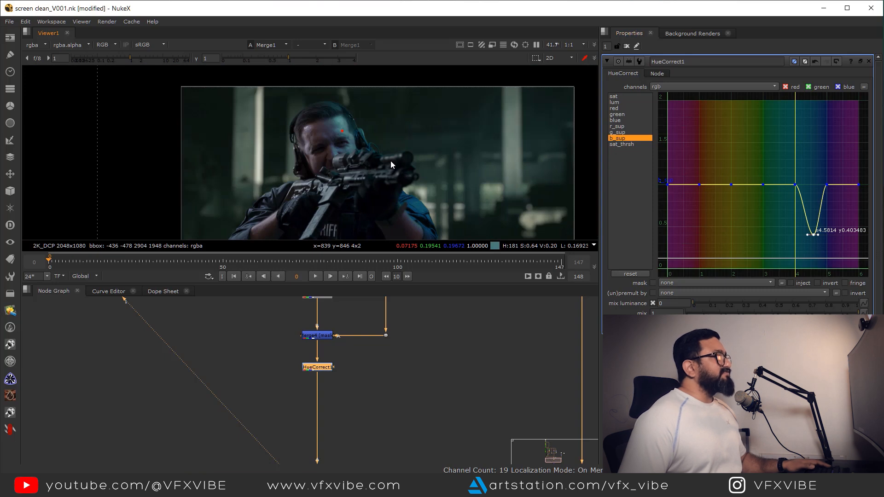
{"action": "scroll", "coordinate": [390, 162], "scroll_direction": "up", "scroll_amount": 2}
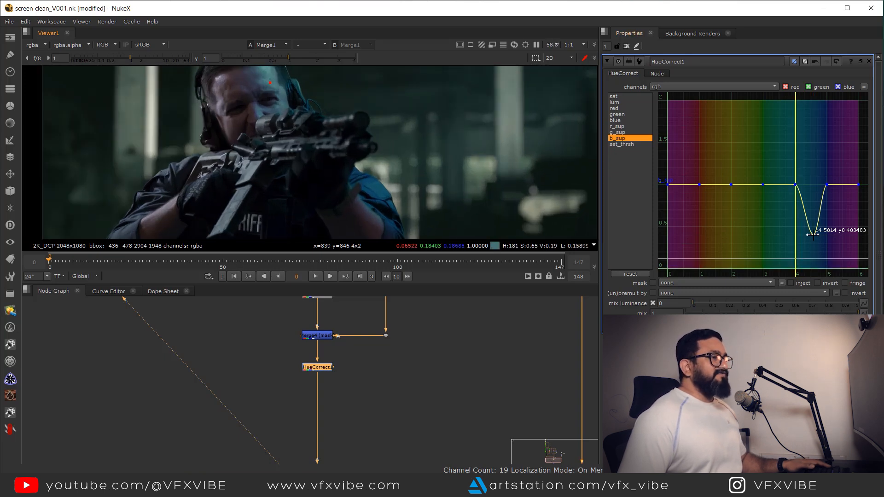
{"action": "left_click_drag", "start_coordinate": [814, 234], "coordinate": [814, 233]}
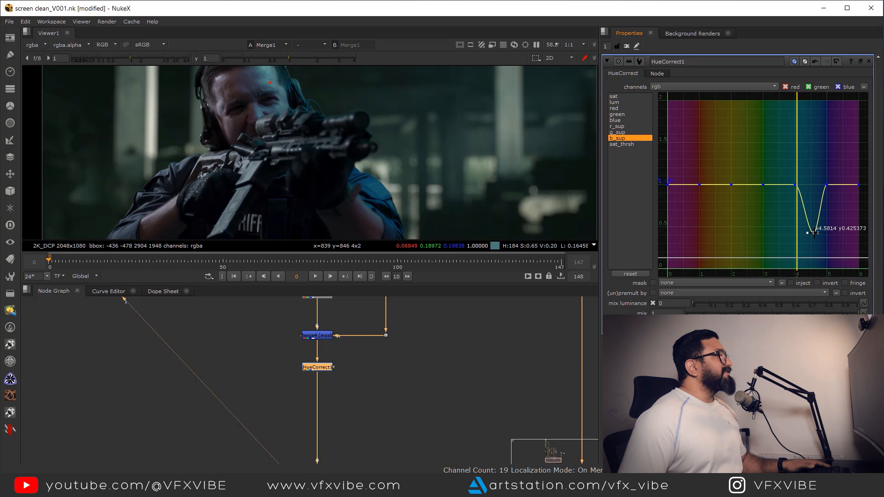
{"action": "scroll", "coordinate": [338, 165], "scroll_direction": "down", "scroll_amount": 2}
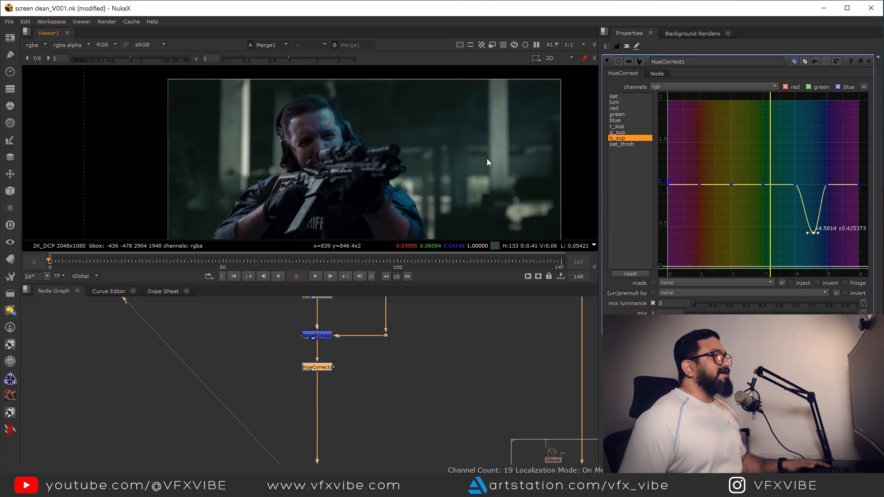
{"action": "scroll", "coordinate": [410, 162], "scroll_direction": "up", "scroll_amount": 3}
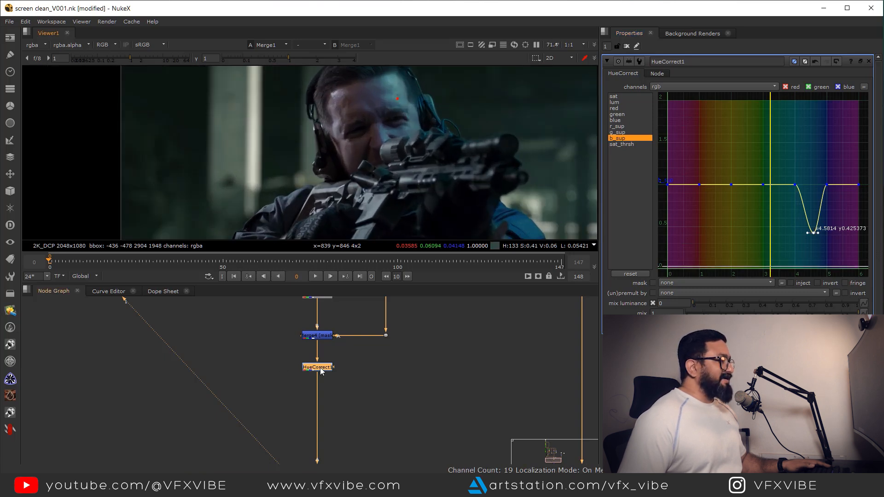
Step: Add a Grade node after HueCorrect1, limit it to the blue channel, and set its gain to 0.94
{"action": "key", "text": "g"}
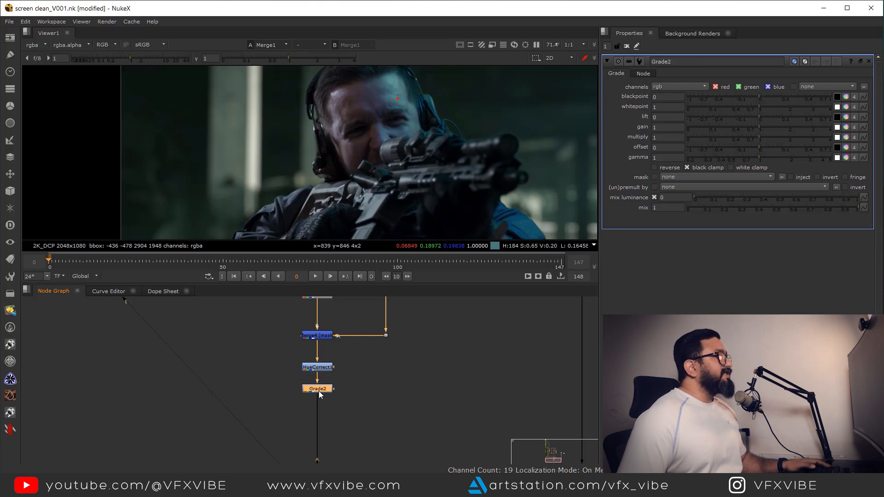
{"action": "left_click", "coordinate": [738, 87]}
{"action": "left_click", "coordinate": [716, 87]}
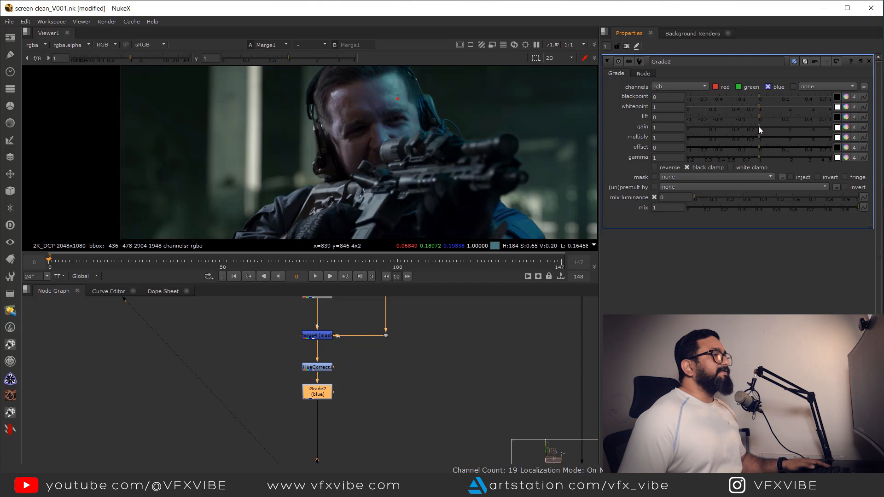
{"action": "left_click_drag", "start_coordinate": [761, 126], "coordinate": [755, 128]}
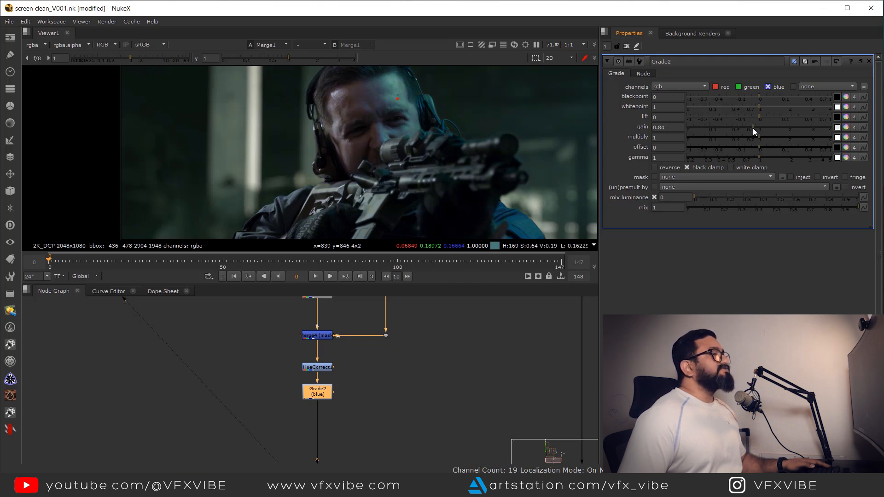
{"action": "scroll", "coordinate": [291, 201], "scroll_direction": "down", "scroll_amount": 3}
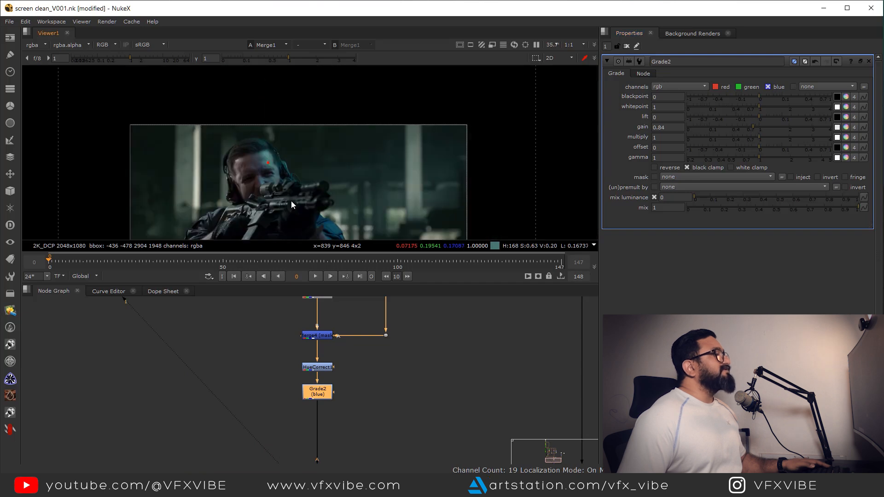
{"action": "scroll", "coordinate": [306, 152], "scroll_direction": "up", "scroll_amount": 2}
{"action": "scroll", "coordinate": [309, 152], "scroll_direction": "up", "scroll_amount": 2}
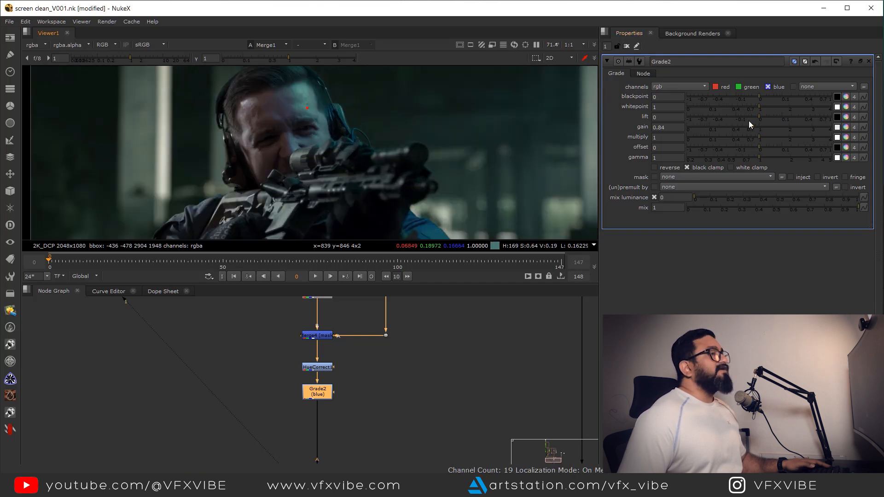
{"action": "left_click_drag", "start_coordinate": [751, 128], "coordinate": [764, 129]}
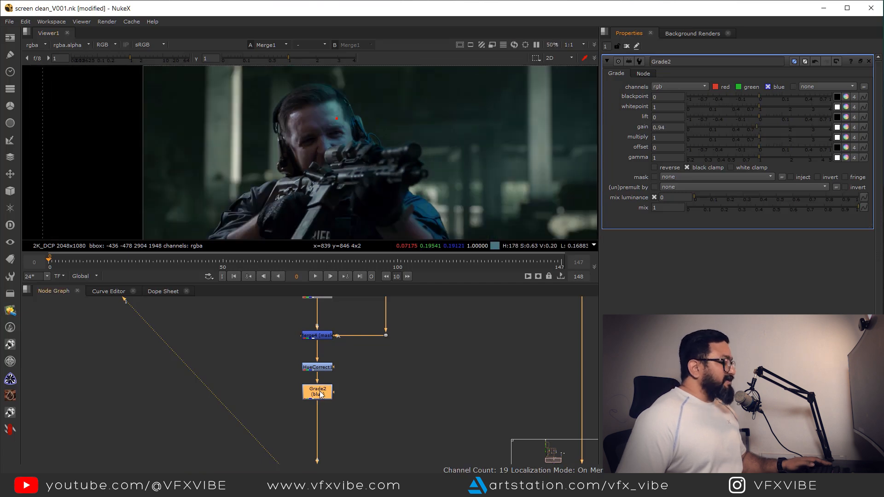
Step: Add a Grade node after Grade2, limit it to the red channel, and set its gain to 1.04 and gamma to 1.06
{"action": "key", "text": "g"}
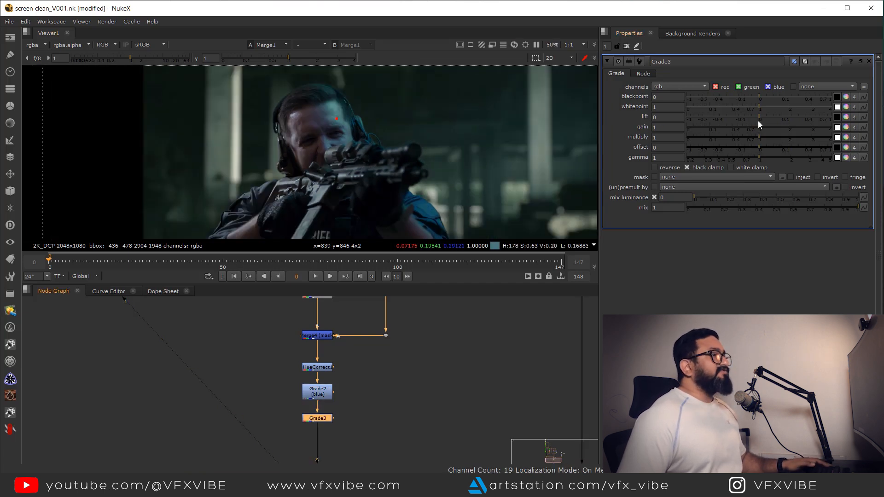
{"action": "left_click", "coordinate": [769, 87]}
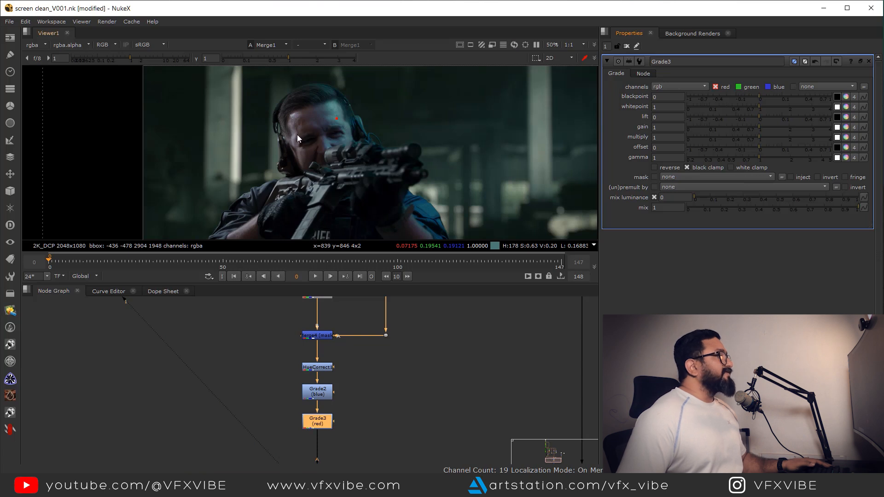
{"action": "scroll", "coordinate": [299, 138], "scroll_direction": "up", "scroll_amount": 5}
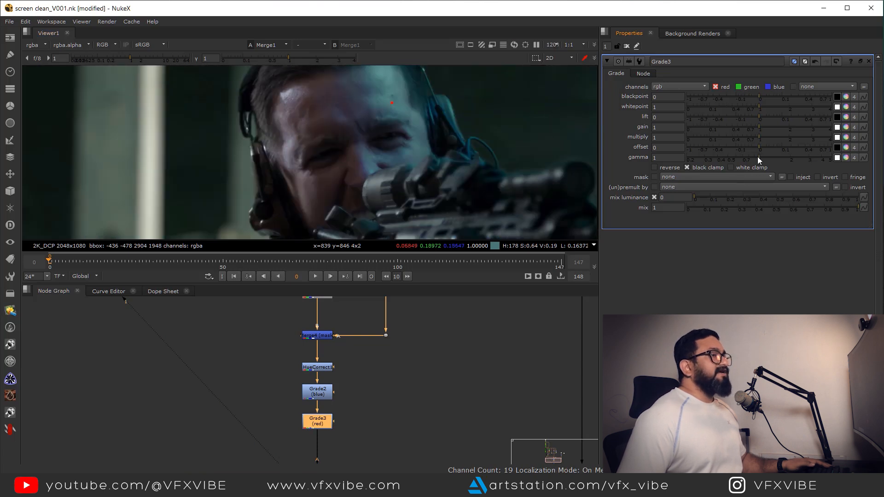
{"action": "left_click_drag", "start_coordinate": [760, 157], "coordinate": [764, 156]}
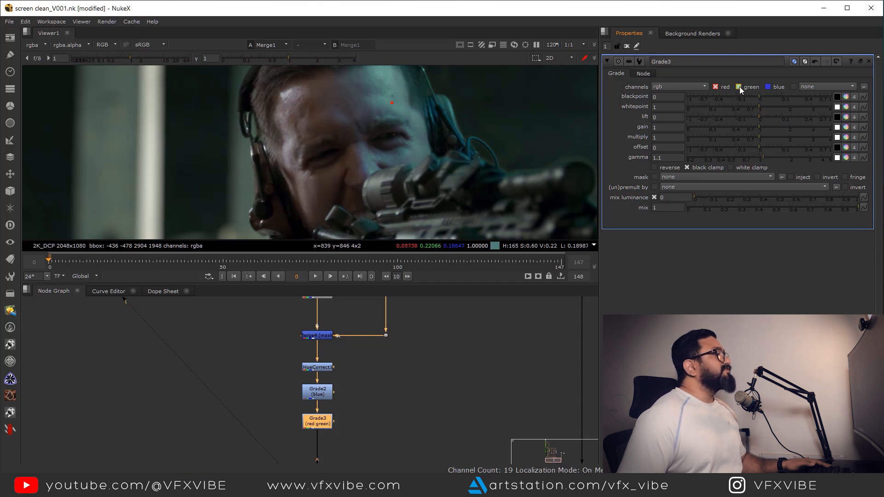
{"action": "left_click", "coordinate": [759, 127]}
{"action": "left_click", "coordinate": [760, 127]}
Step: Select Grade2 and Grade3 and toggle them off and on together to compare the foreground's colour with and without the grades
{"action": "scroll", "coordinate": [408, 166], "scroll_direction": "down", "scroll_amount": 4}
{"action": "left_click_drag", "start_coordinate": [275, 438], "coordinate": [366, 377]}
{"action": "key", "text": "d"}
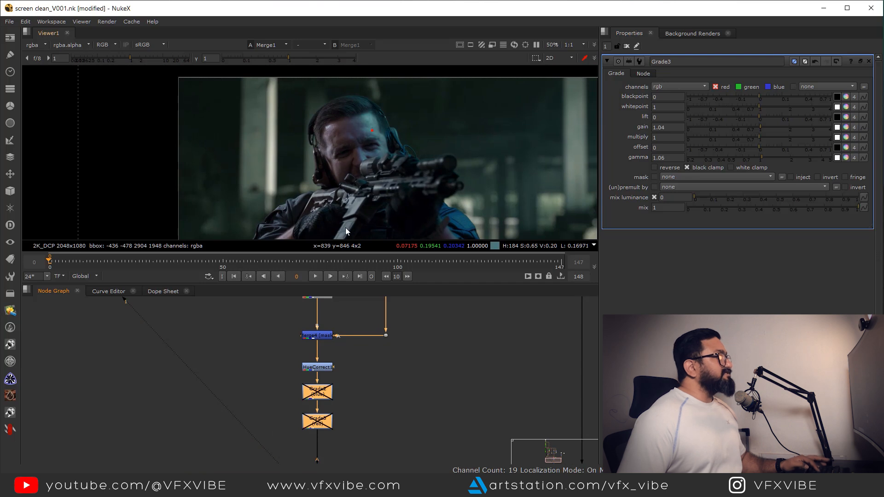
{"action": "key", "text": "d"}
{"action": "scroll", "coordinate": [356, 164], "scroll_direction": "up", "scroll_amount": 3}
{"action": "key", "text": "d"}
{"action": "scroll", "coordinate": [356, 164], "scroll_direction": "down", "scroll_amount": 3}
{"action": "key", "text": "d"}
{"action": "key", "text": "d"}
{"action": "key", "text": "d"}
Step: Enlarge the viewer to fill the window, close the floating Grade1 gamma colour picker, and examine the foreground's match with the background
{"action": "middle_click_drag", "start_coordinate": [422, 201], "coordinate": [408, 212]}
{"action": "scroll", "coordinate": [386, 173], "scroll_direction": "down", "scroll_amount": 1}
{"action": "middle_click", "coordinate": [391, 180]}
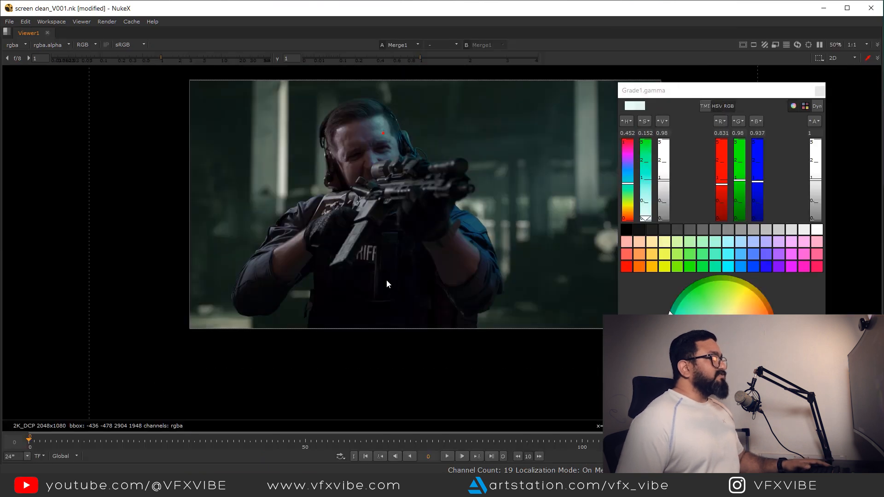
{"action": "left_click", "coordinate": [820, 92]}
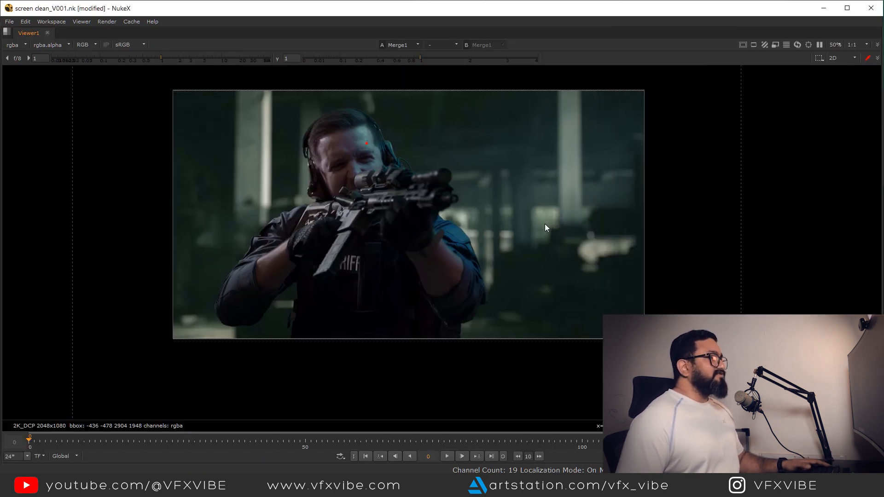
{"action": "middle_click_drag", "start_coordinate": [546, 224], "coordinate": [551, 265]}
{"action": "scroll", "coordinate": [494, 269], "scroll_direction": "up", "scroll_amount": 1}
{"action": "middle_click_drag", "start_coordinate": [493, 269], "coordinate": [491, 253]}
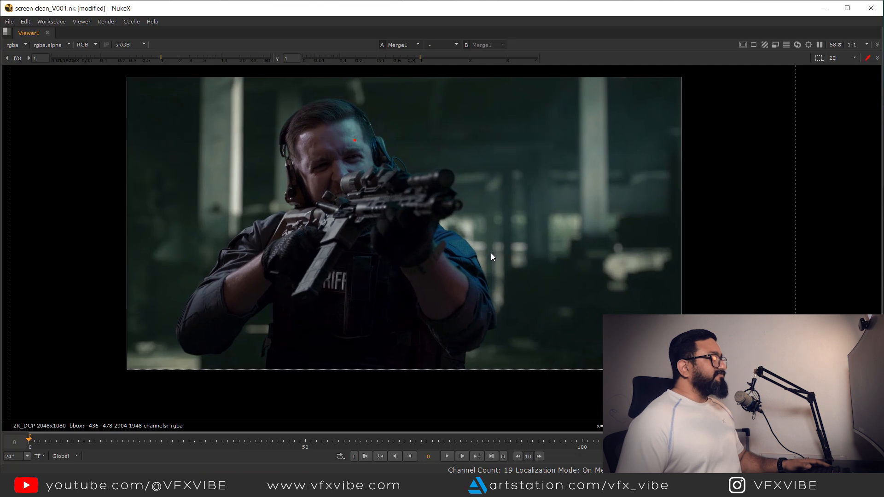